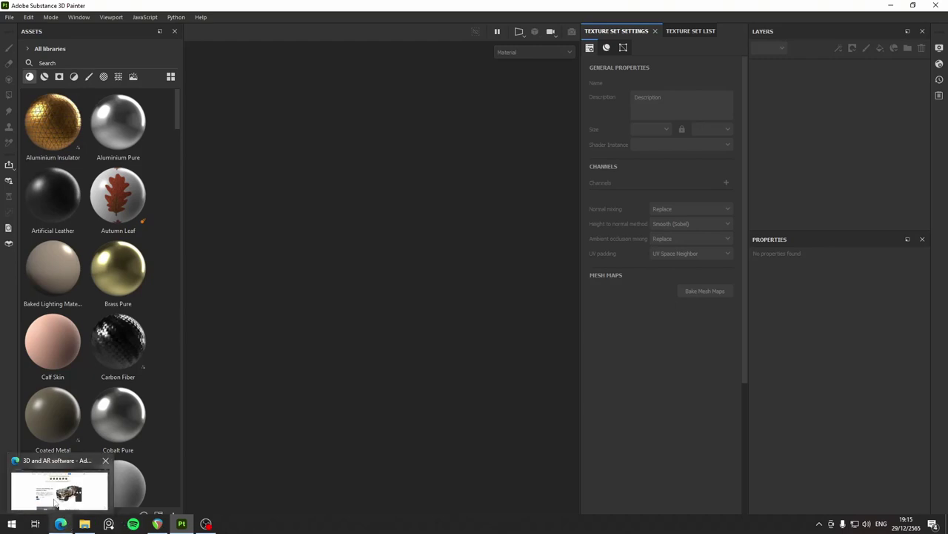
Step: Switch to the Edge browser showing Adobe's Substance 3D product page
{"action": "left_click", "coordinate": [57, 492]}
{"action": "left_click", "coordinate": [63, 485]}
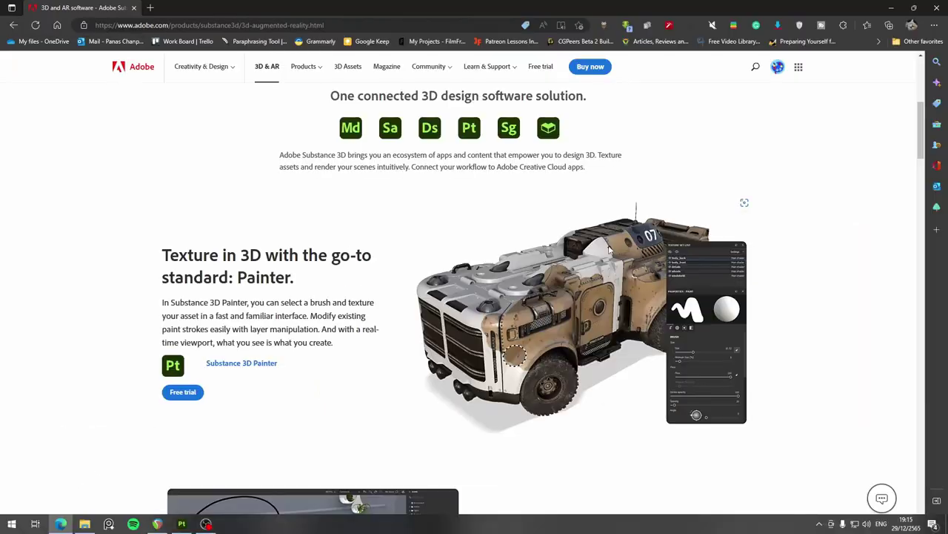
{"action": "scroll", "coordinate": [406, 315], "scroll_direction": "up", "scroll_amount": 5}
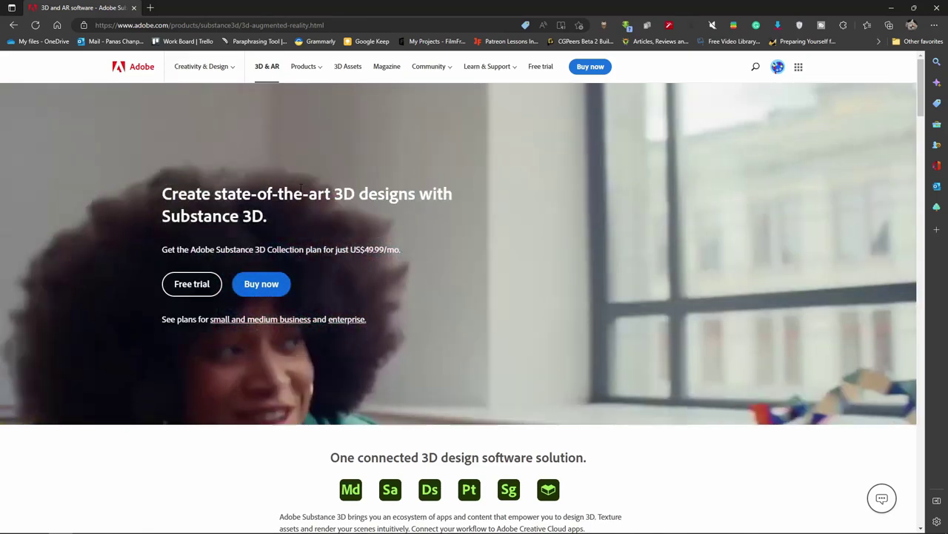
{"action": "scroll", "coordinate": [301, 188], "scroll_direction": "down", "scroll_amount": 4}
{"action": "scroll", "coordinate": [301, 188], "scroll_direction": "down", "scroll_amount": 4}
{"action": "scroll", "coordinate": [300, 187], "scroll_direction": "up", "scroll_amount": 3}
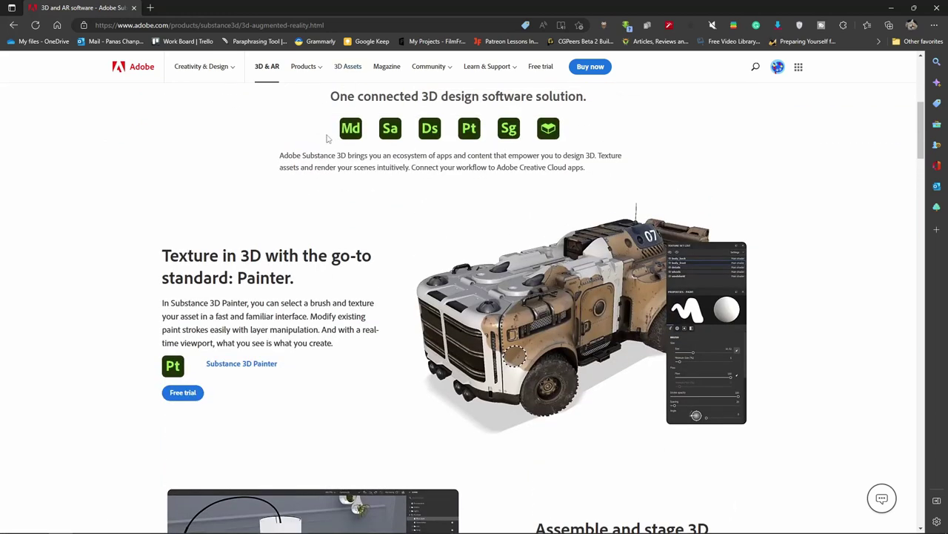
{"action": "scroll", "coordinate": [518, 178], "scroll_direction": "up", "scroll_amount": 2}
{"action": "scroll", "coordinate": [471, 223], "scroll_direction": "up", "scroll_amount": 3}
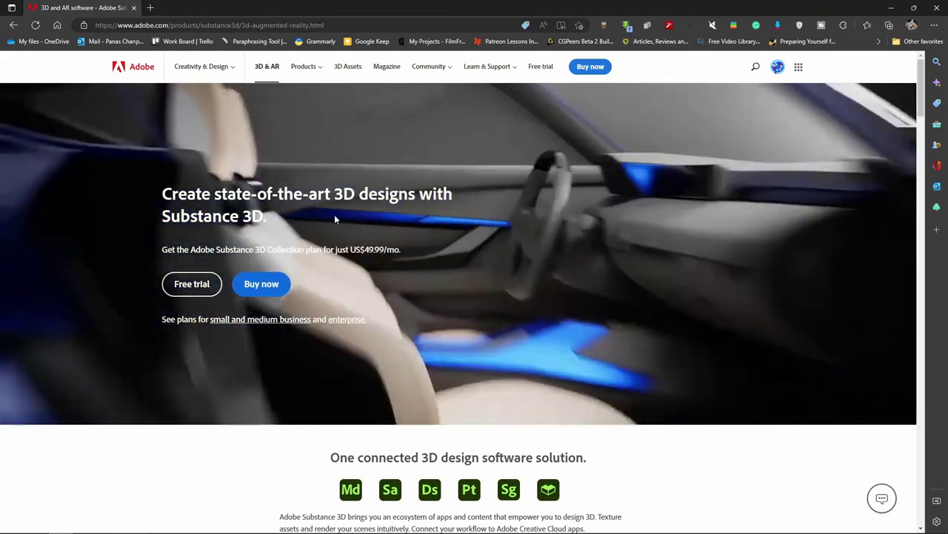
{"action": "scroll", "coordinate": [440, 320], "scroll_direction": "down", "scroll_amount": 2}
{"action": "scroll", "coordinate": [413, 281], "scroll_direction": "up", "scroll_amount": 2}
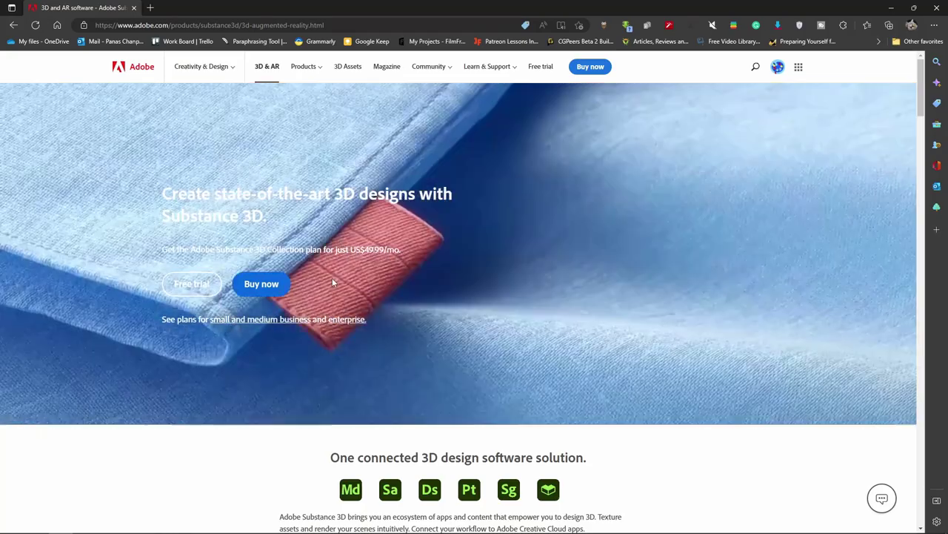
{"action": "scroll", "coordinate": [332, 277], "scroll_direction": "down", "scroll_amount": 3}
{"action": "scroll", "coordinate": [332, 277], "scroll_direction": "down", "scroll_amount": 3}
{"action": "scroll", "coordinate": [328, 272], "scroll_direction": "up", "scroll_amount": 3}
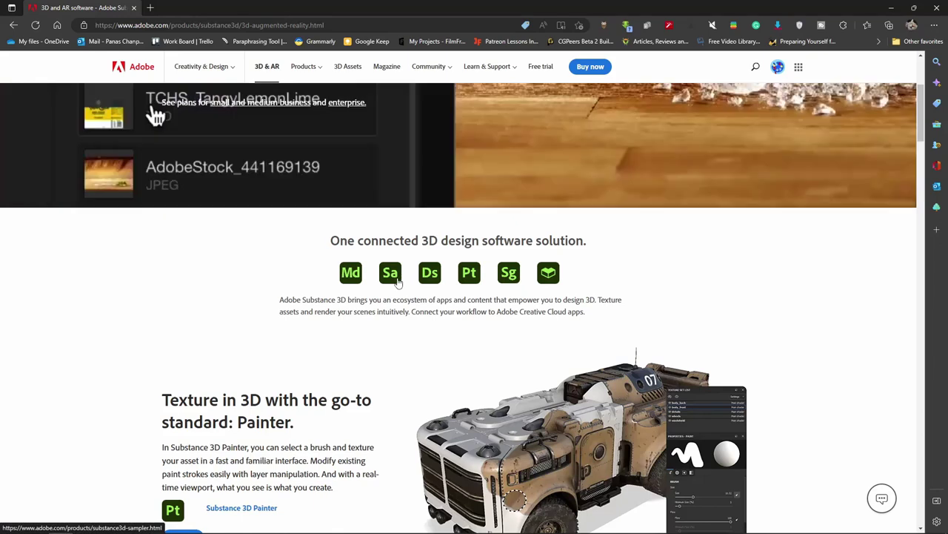
{"action": "scroll", "coordinate": [502, 332], "scroll_direction": "up", "scroll_amount": 3}
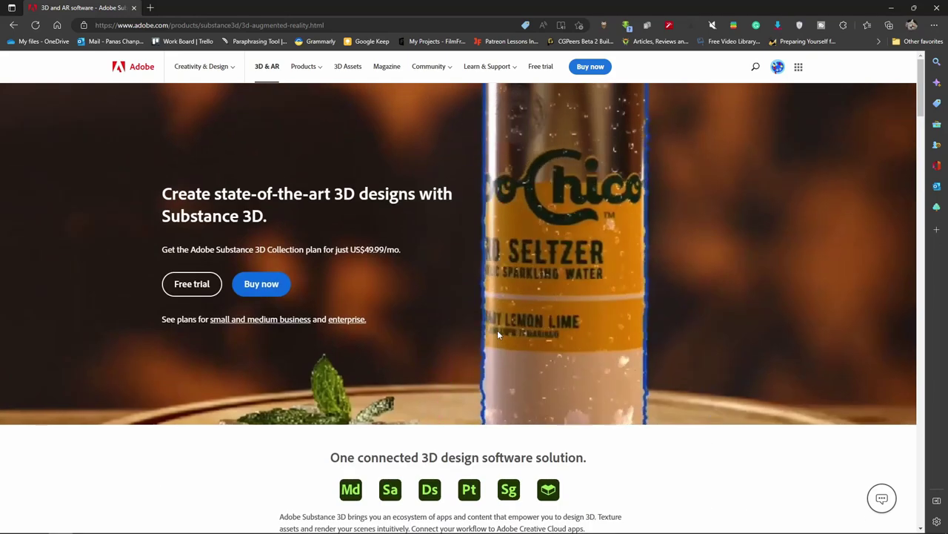
{"action": "scroll", "coordinate": [497, 330], "scroll_direction": "down", "scroll_amount": 3}
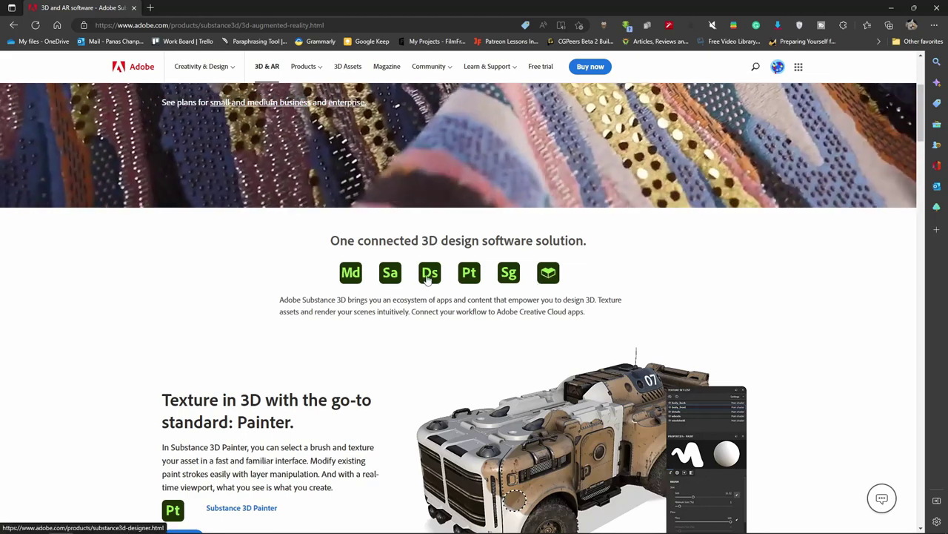
{"action": "scroll", "coordinate": [385, 297], "scroll_direction": "down", "scroll_amount": 5}
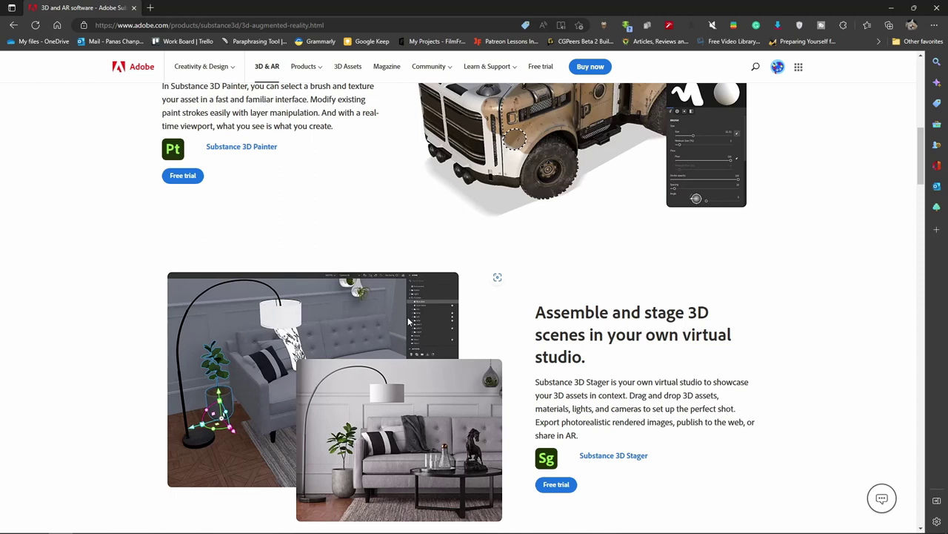
{"action": "scroll", "coordinate": [397, 307], "scroll_direction": "up", "scroll_amount": 5}
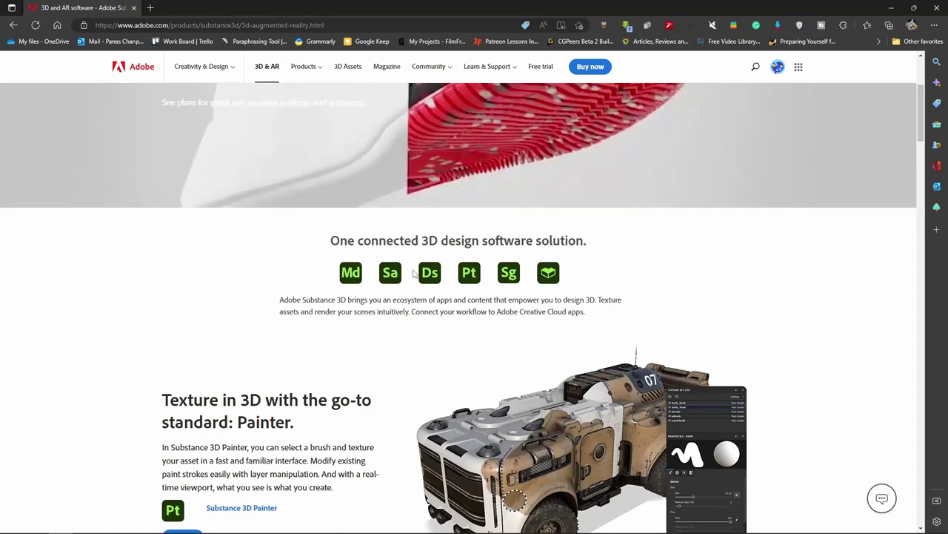
{"action": "scroll", "coordinate": [363, 328], "scroll_direction": "down", "scroll_amount": 6}
{"action": "scroll", "coordinate": [363, 326], "scroll_direction": "down", "scroll_amount": 6}
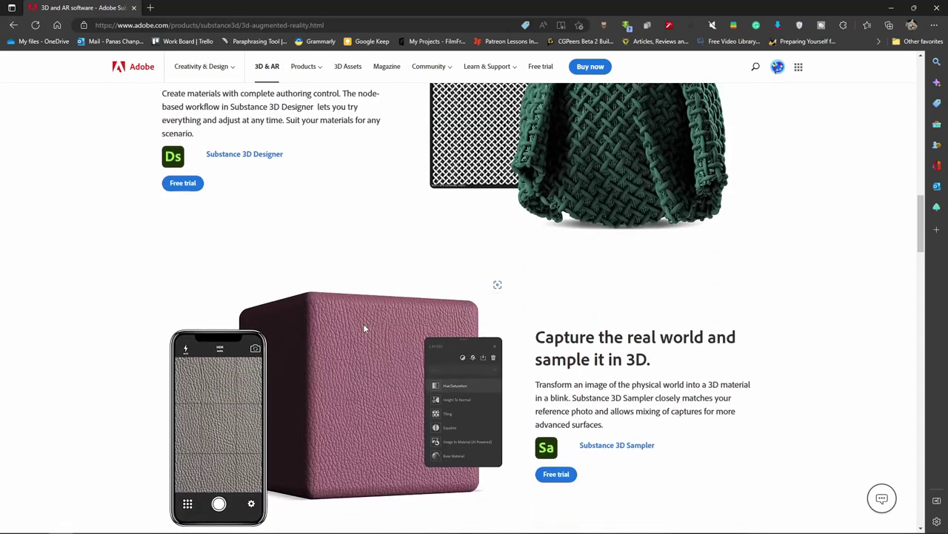
{"action": "scroll", "coordinate": [363, 323], "scroll_direction": "up", "scroll_amount": 6}
{"action": "scroll", "coordinate": [518, 295], "scroll_direction": "up", "scroll_amount": 5}
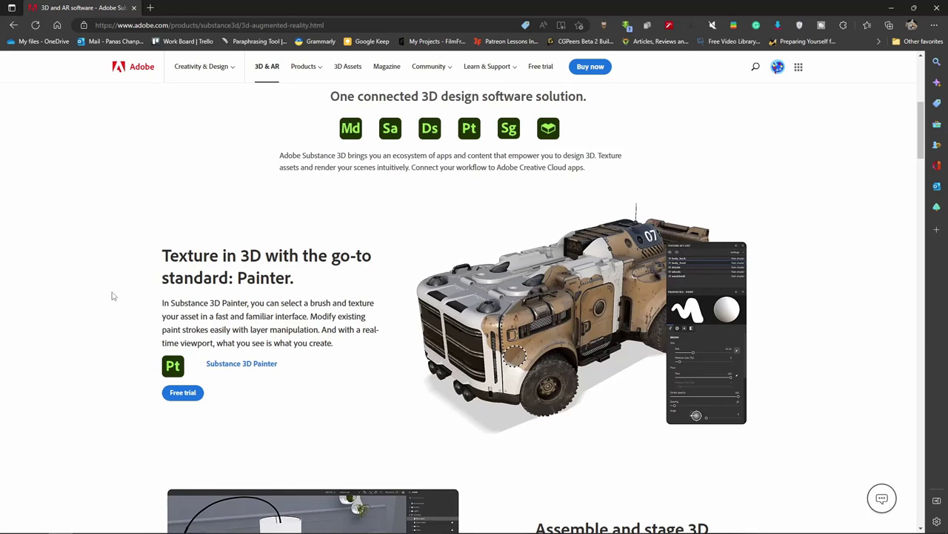
{"action": "mouse_move", "coordinate": [582, 319]}
{"action": "scroll", "coordinate": [495, 413], "scroll_direction": "down", "scroll_amount": 3}
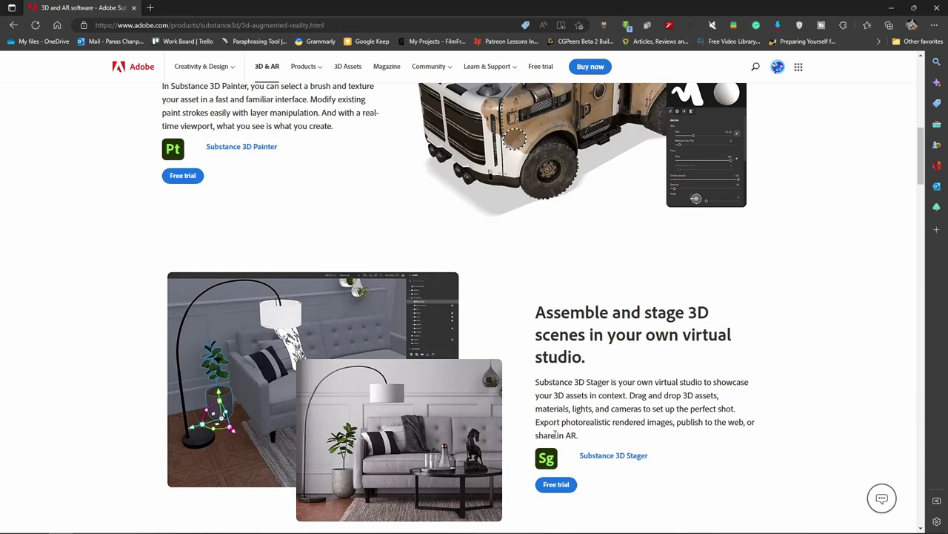
{"action": "mouse_move", "coordinate": [313, 378]}
{"action": "scroll", "coordinate": [409, 383], "scroll_direction": "down", "scroll_amount": 3}
{"action": "scroll", "coordinate": [384, 379], "scroll_direction": "down", "scroll_amount": 3}
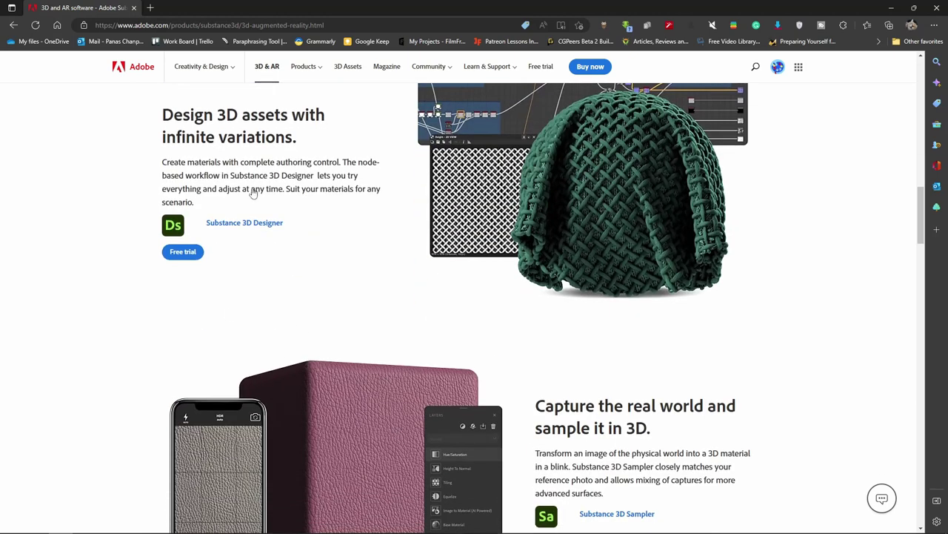
{"action": "scroll", "coordinate": [398, 273], "scroll_direction": "up", "scroll_amount": 1}
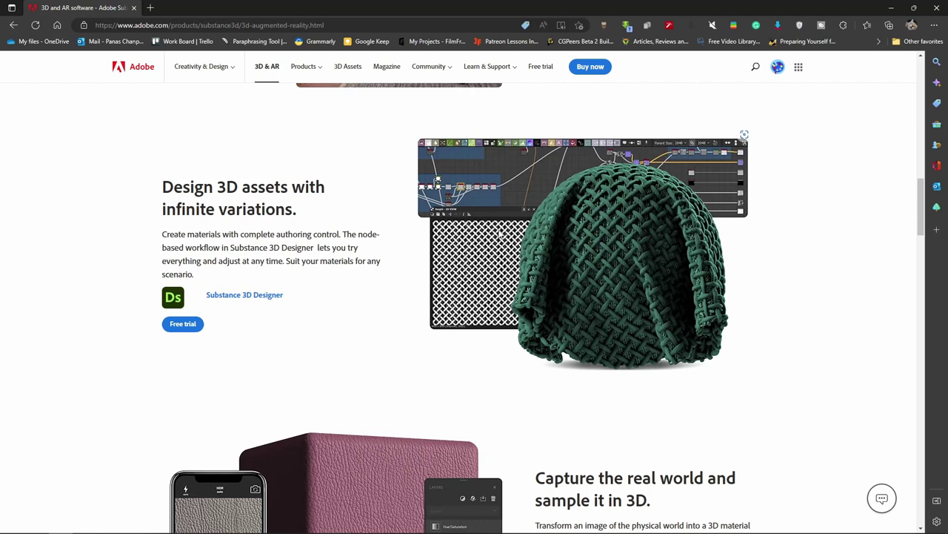
{"action": "scroll", "coordinate": [587, 276], "scroll_direction": "down", "scroll_amount": 2}
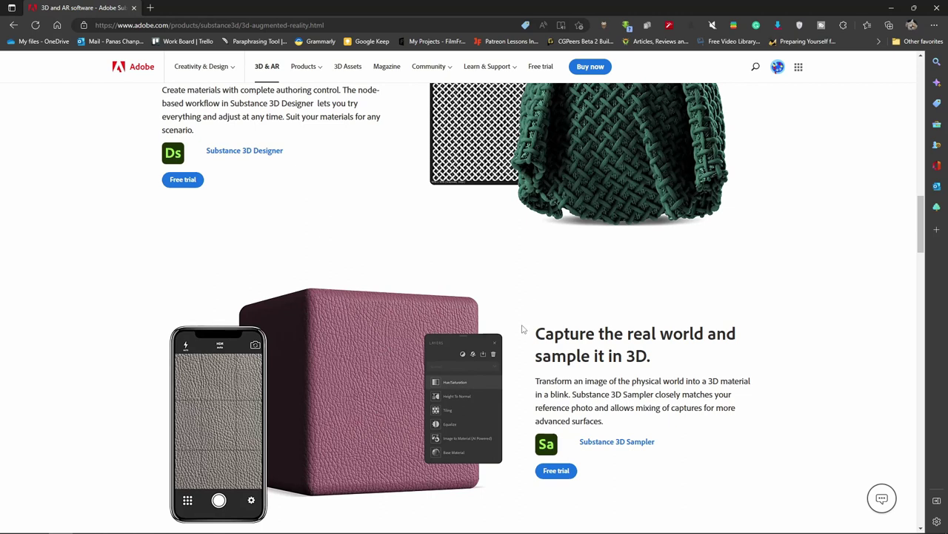
{"action": "scroll", "coordinate": [533, 375], "scroll_direction": "down", "scroll_amount": 5}
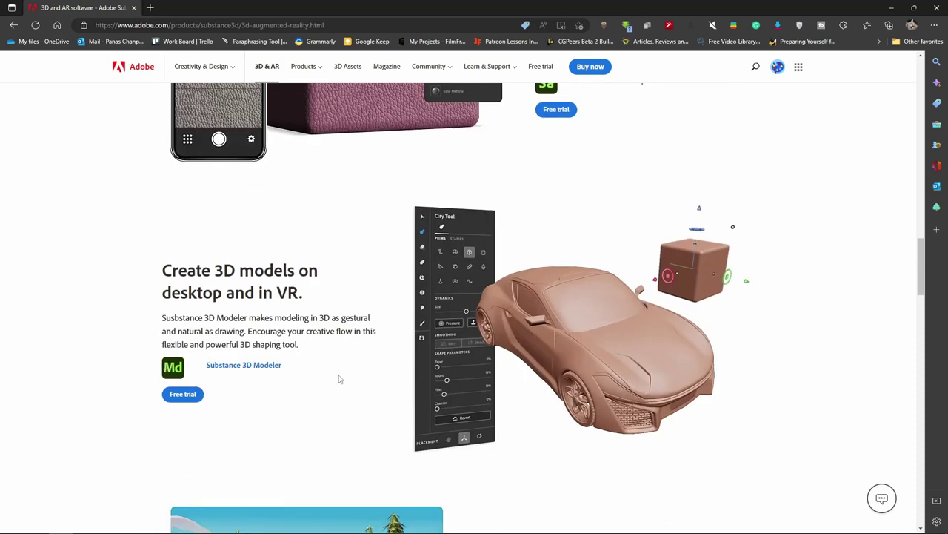
{"action": "scroll", "coordinate": [511, 356], "scroll_direction": "down", "scroll_amount": 4}
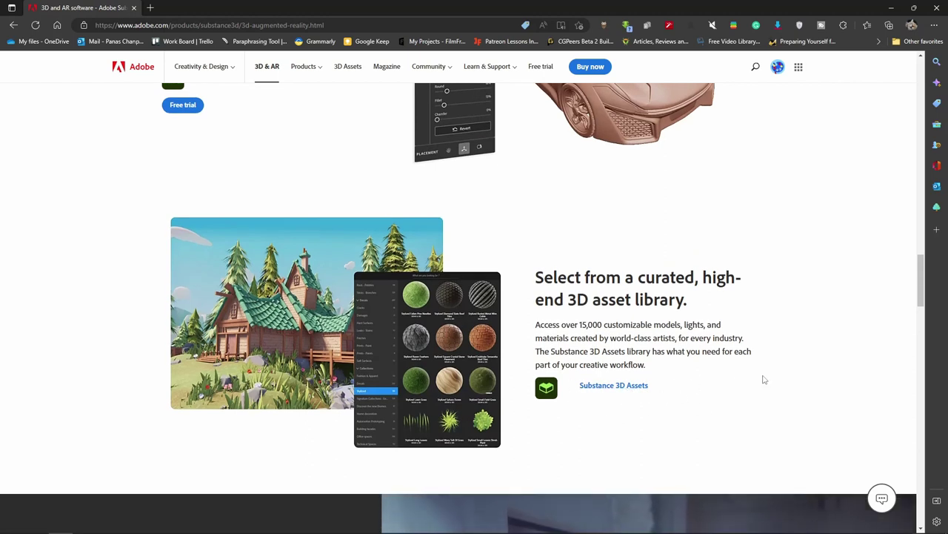
{"action": "mouse_move", "coordinate": [921, 293]}
{"action": "left_mouse_down"}
{"action": "mouse_move", "coordinate": [914, 110]}
{"action": "mouse_move", "coordinate": [920, 148]}
{"action": "left_mouse_up"}
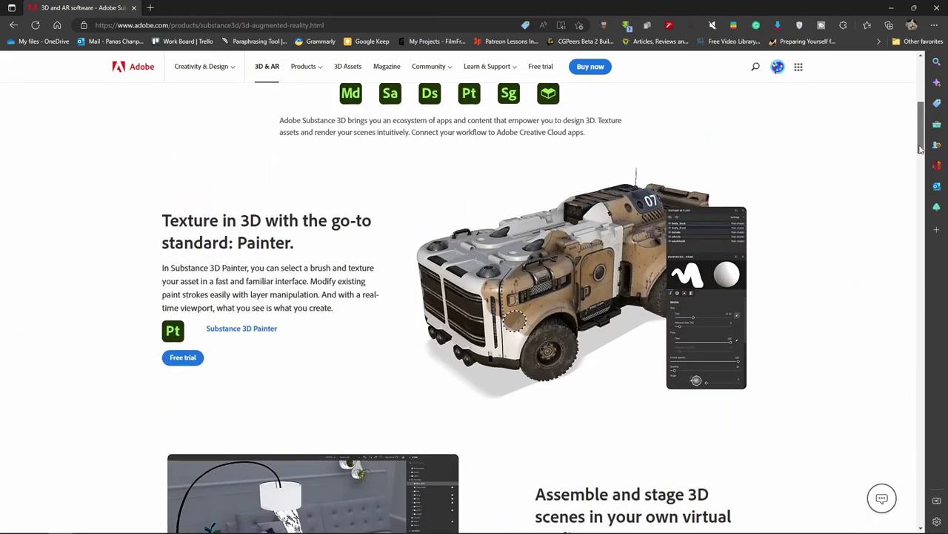
{"action": "mouse_move", "coordinate": [921, 149]}
{"action": "left_mouse_down"}
{"action": "mouse_move", "coordinate": [898, 269]}
{"action": "mouse_move", "coordinate": [903, 155]}
{"action": "mouse_move", "coordinate": [913, 160]}
{"action": "left_mouse_up"}
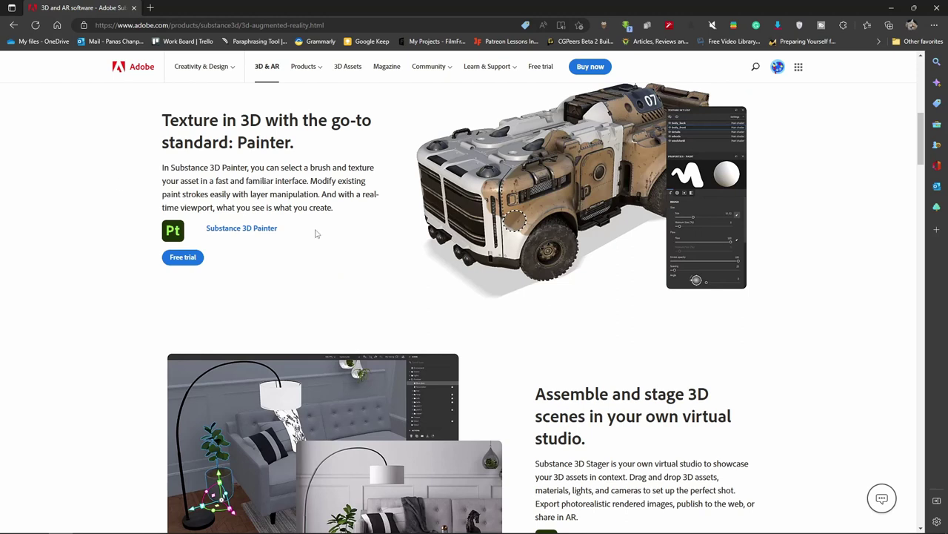
{"action": "scroll", "coordinate": [315, 233], "scroll_direction": "down", "scroll_amount": 2}
{"action": "scroll", "coordinate": [131, 126], "scroll_direction": "down", "scroll_amount": 2}
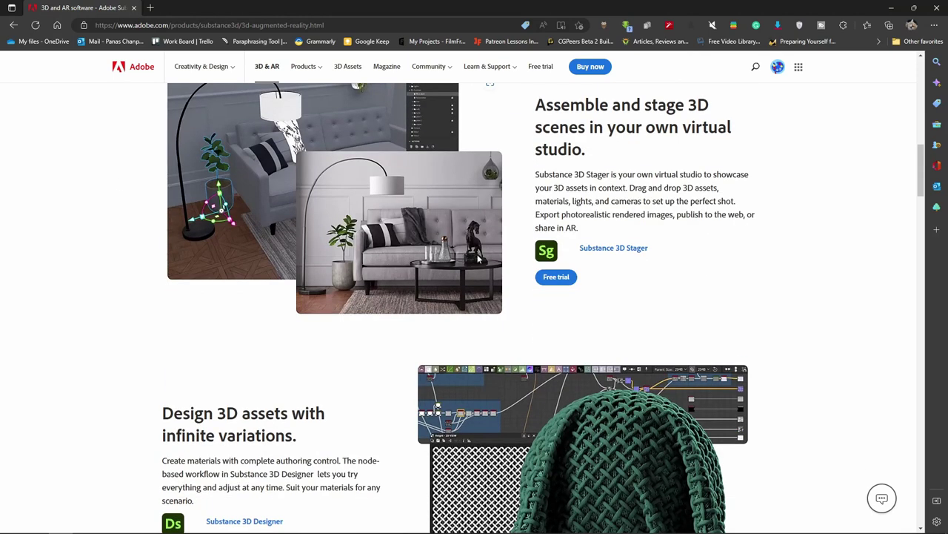
{"action": "scroll", "coordinate": [407, 385], "scroll_direction": "down", "scroll_amount": 3}
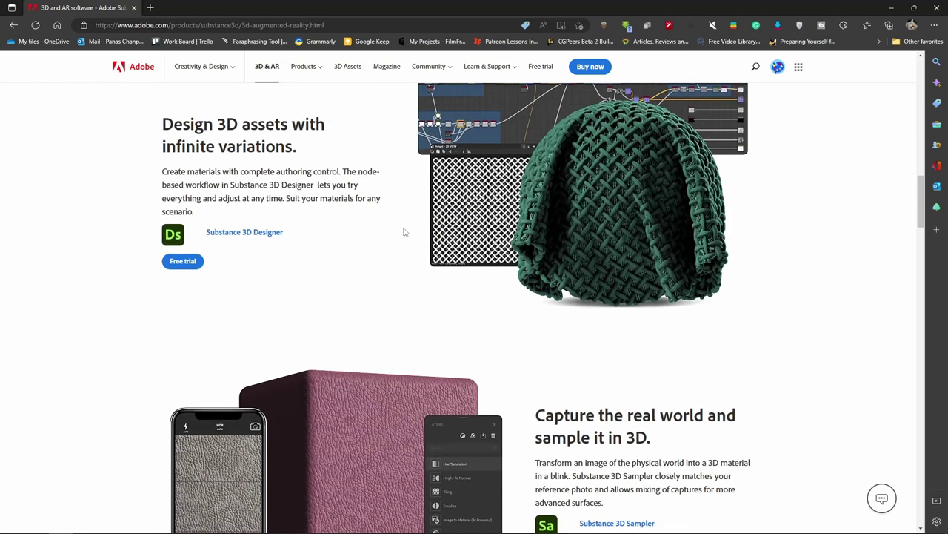
{"action": "scroll", "coordinate": [380, 254], "scroll_direction": "up", "scroll_amount": 3}
{"action": "scroll", "coordinate": [338, 317], "scroll_direction": "down", "scroll_amount": 4}
{"action": "scroll", "coordinate": [220, 296], "scroll_direction": "up", "scroll_amount": 5}
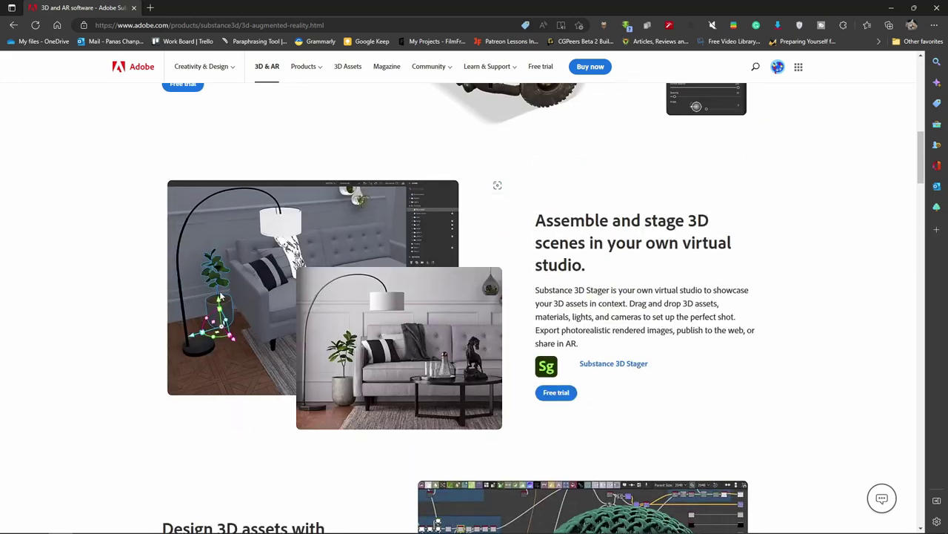
{"action": "scroll", "coordinate": [220, 296], "scroll_direction": "up", "scroll_amount": 3}
{"action": "scroll", "coordinate": [234, 312], "scroll_direction": "up", "scroll_amount": 1}
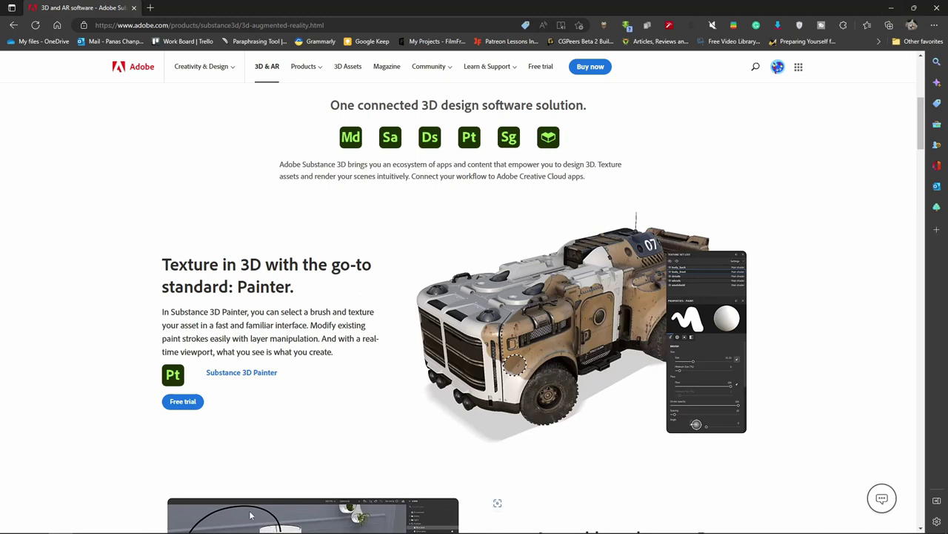
{"action": "mouse_move", "coordinate": [182, 524]}
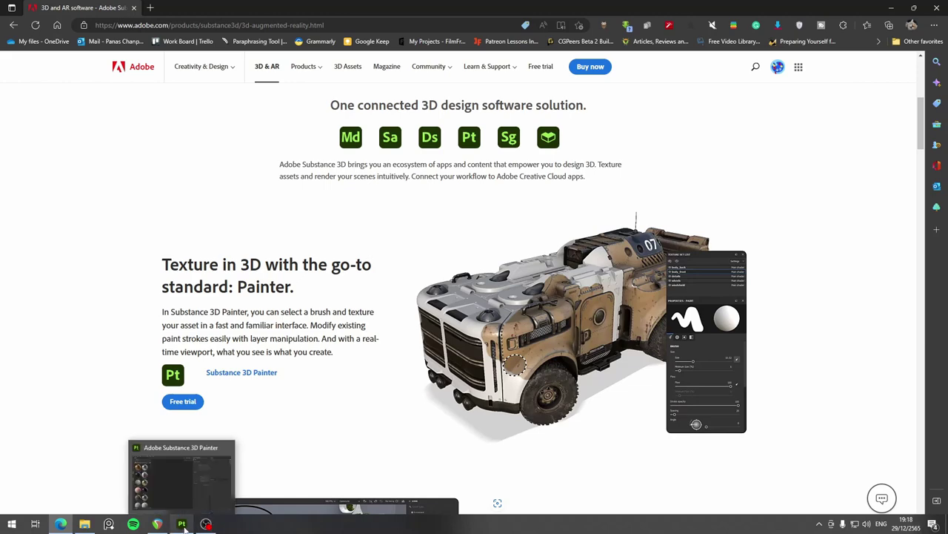
Step: Bring Substance 3D Painter back to the front and reset its UI to the default layout
{"action": "left_click", "coordinate": [177, 513]}
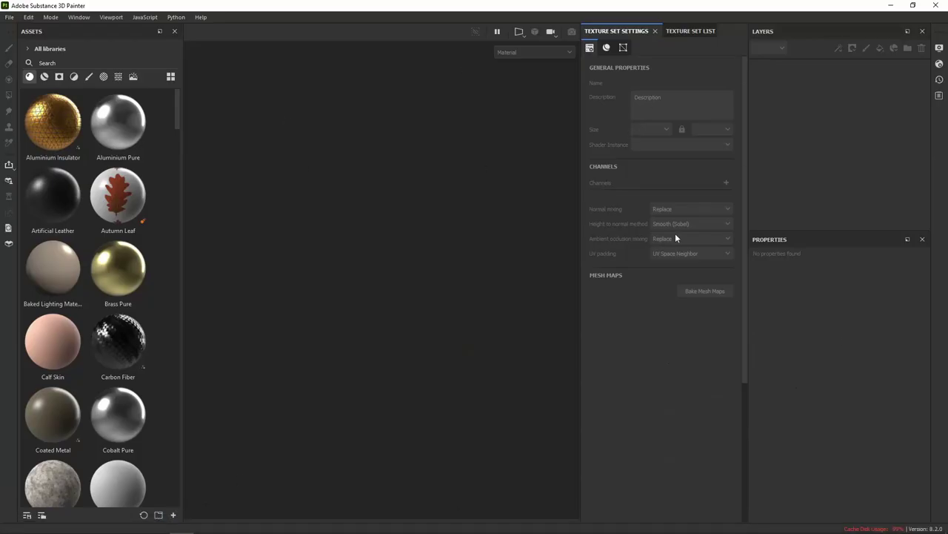
{"action": "left_click", "coordinate": [79, 17]}
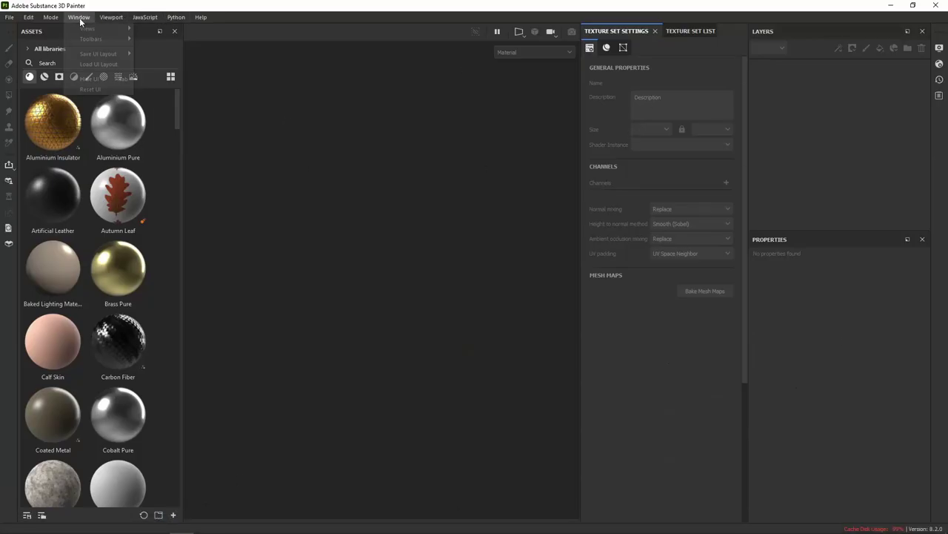
{"action": "left_click", "coordinate": [106, 89]}
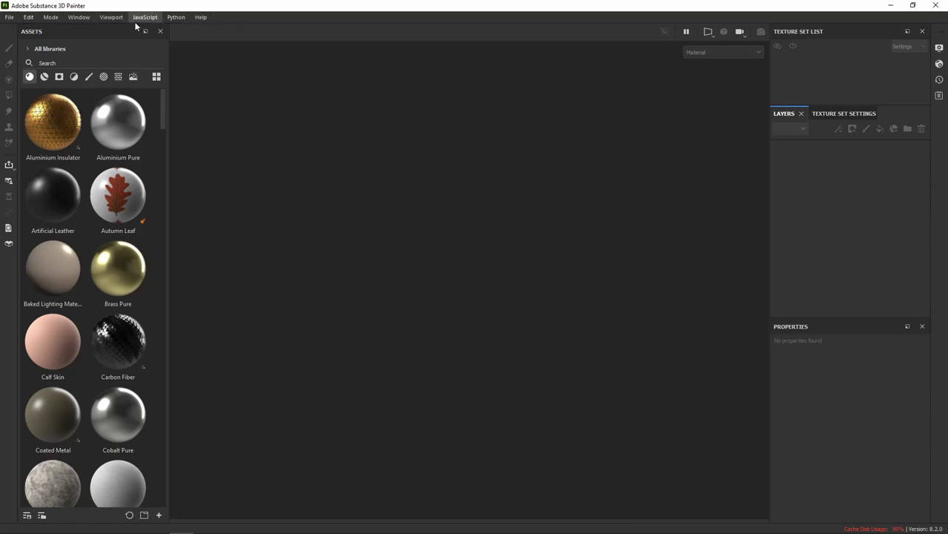
Step: Open the File menu to get to the New project dialog
{"action": "left_click", "coordinate": [9, 20]}
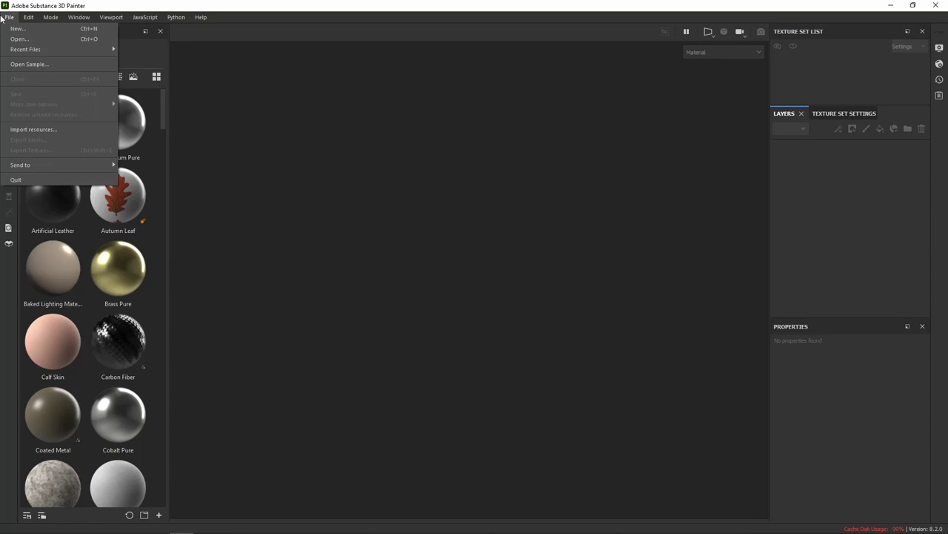
{"action": "double_click", "coordinate": [9, 20]}
Step: Start a new project using the ASM - PBR Metallic Roughness (starter_assets) template
{"action": "left_click", "coordinate": [21, 30]}
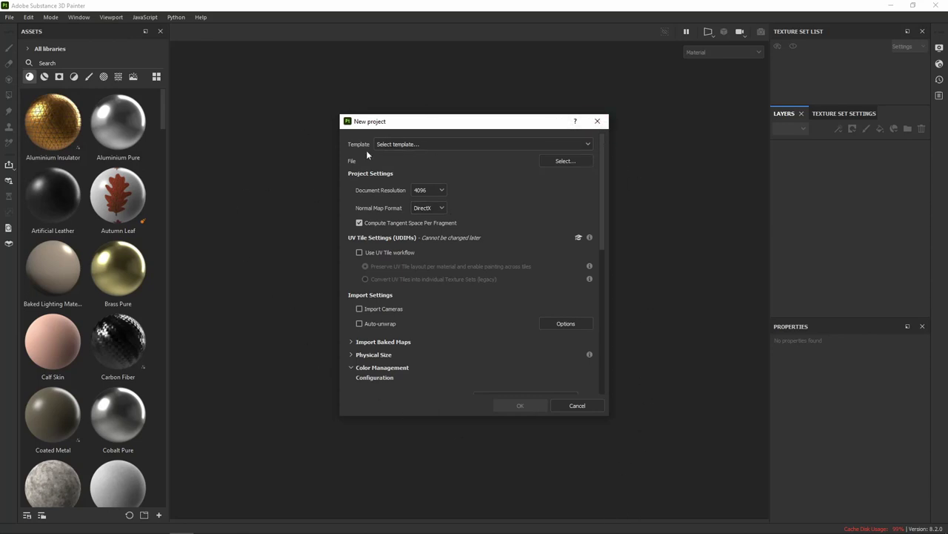
{"action": "left_click", "coordinate": [396, 143]}
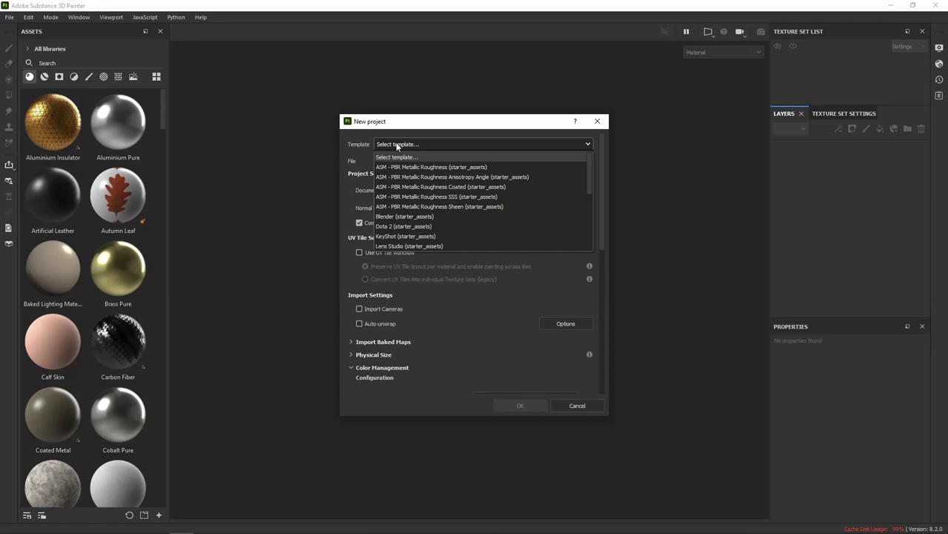
{"action": "scroll", "coordinate": [516, 181], "scroll_direction": "down", "scroll_amount": 5}
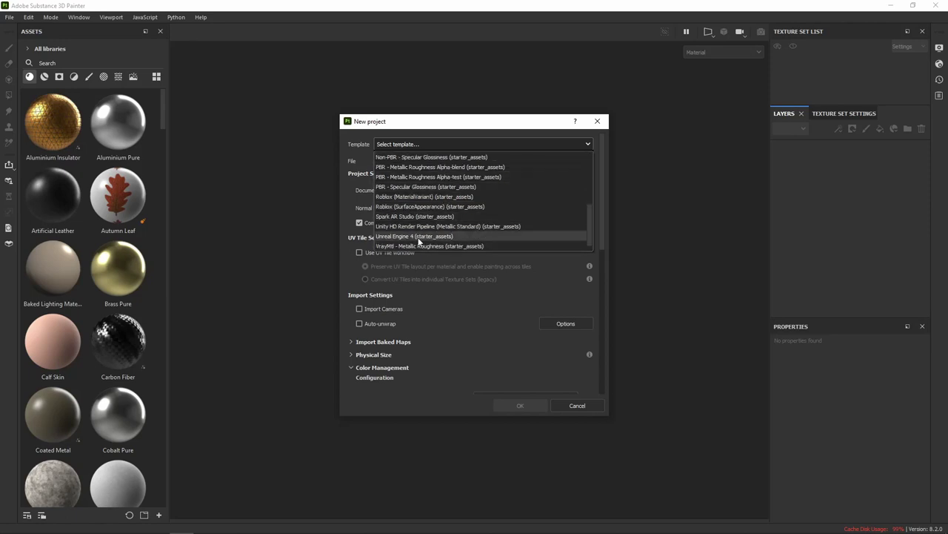
{"action": "scroll", "coordinate": [419, 240], "scroll_direction": "up", "scroll_amount": 3}
{"action": "scroll", "coordinate": [417, 222], "scroll_direction": "up", "scroll_amount": 2}
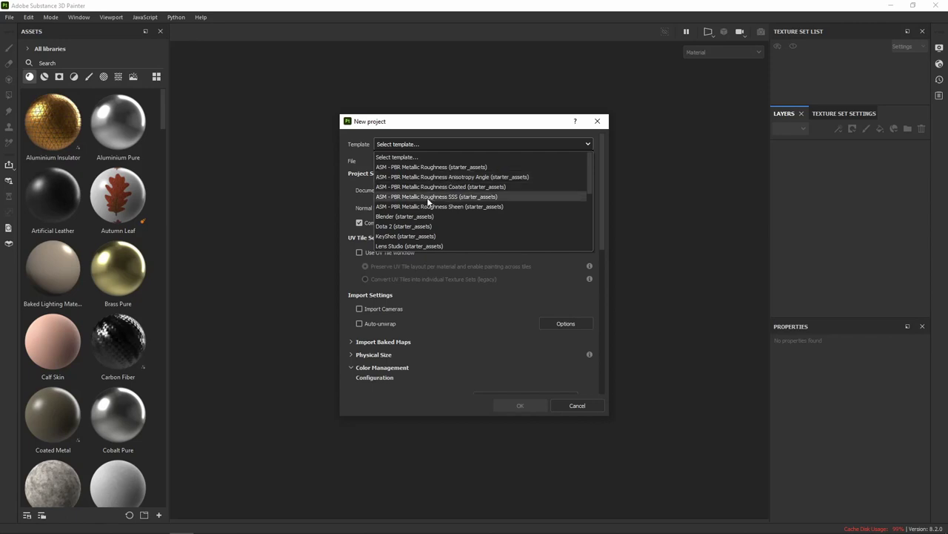
{"action": "scroll", "coordinate": [441, 181], "scroll_direction": "down", "scroll_amount": 1}
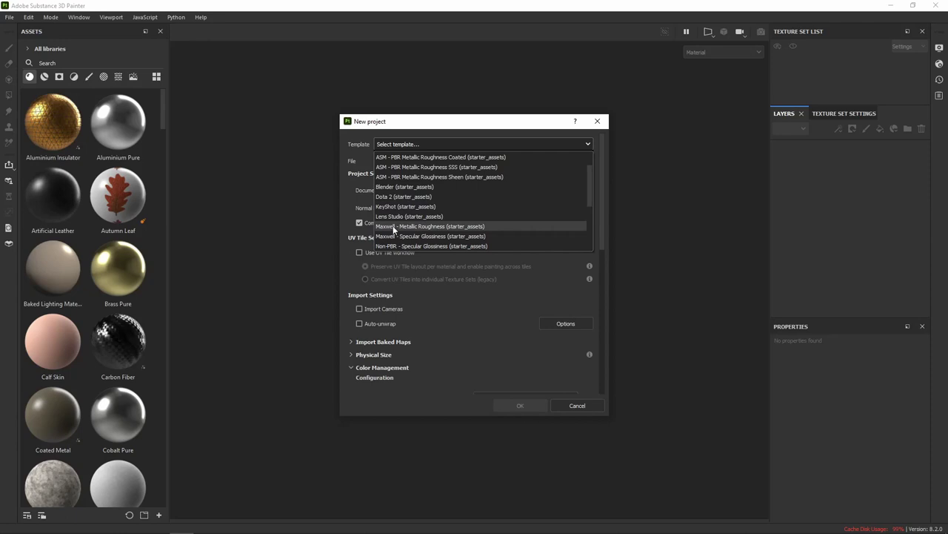
{"action": "scroll", "coordinate": [394, 229], "scroll_direction": "down", "scroll_amount": 3}
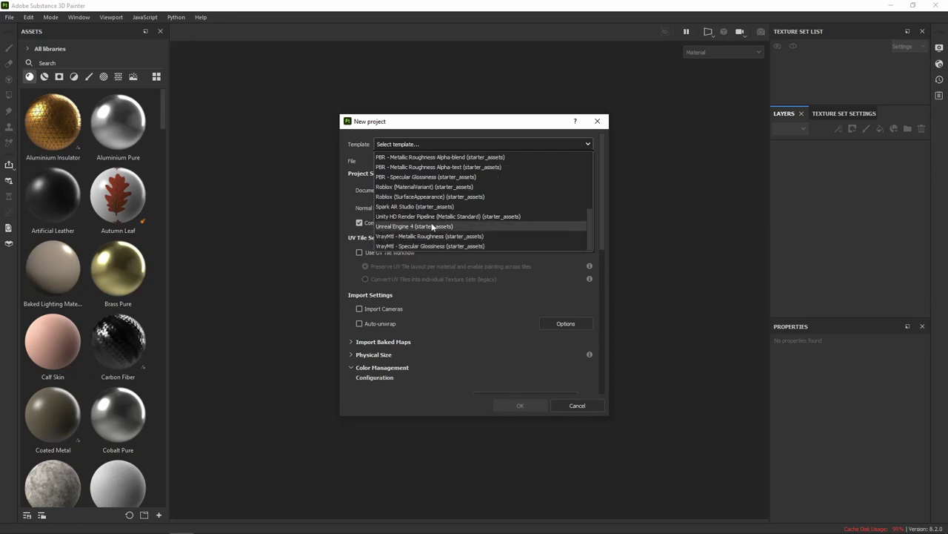
{"action": "scroll", "coordinate": [423, 226], "scroll_direction": "up", "scroll_amount": 5}
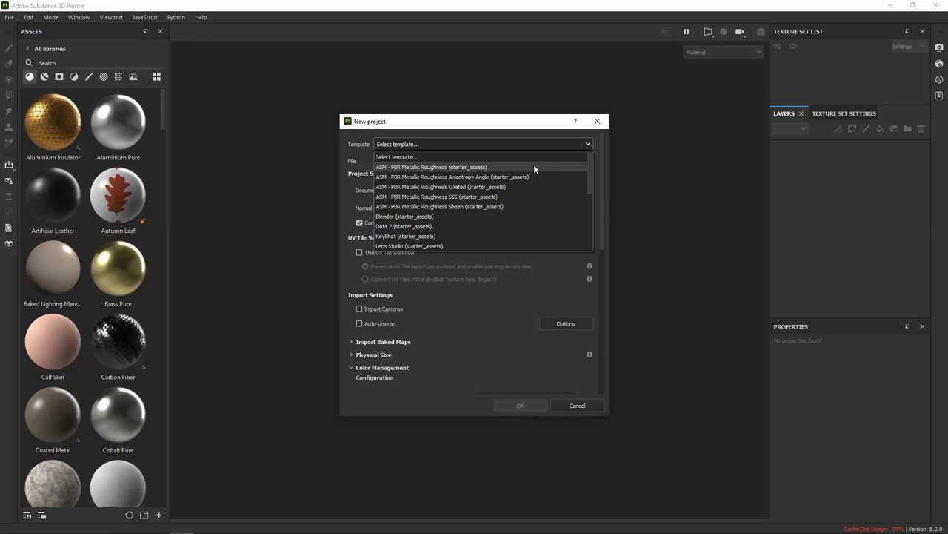
{"action": "left_click", "coordinate": [460, 168]}
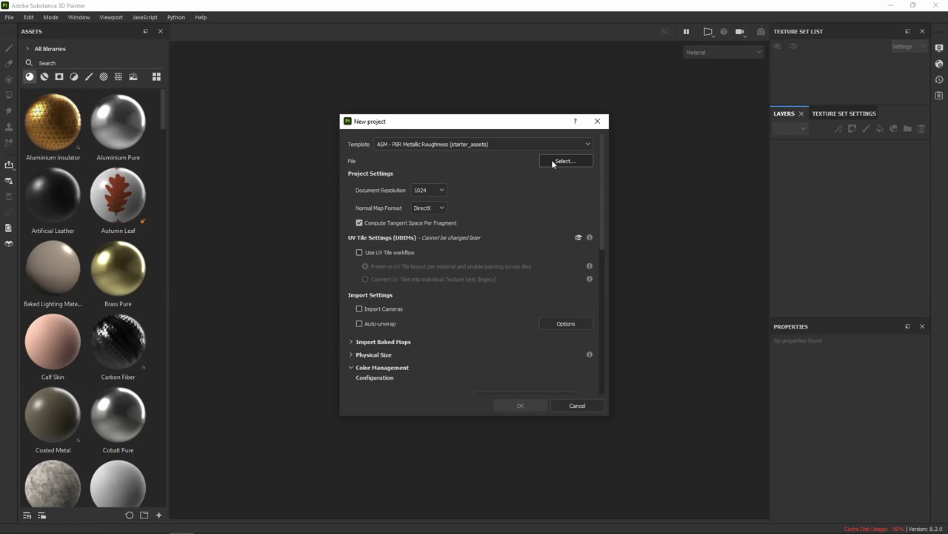
Step: Choose Clock_LOW_ExplodView.obj from Work > 2023 > 802403_802332 > alarm_clock_01_1k as the mesh
{"action": "left_click", "coordinate": [551, 161]}
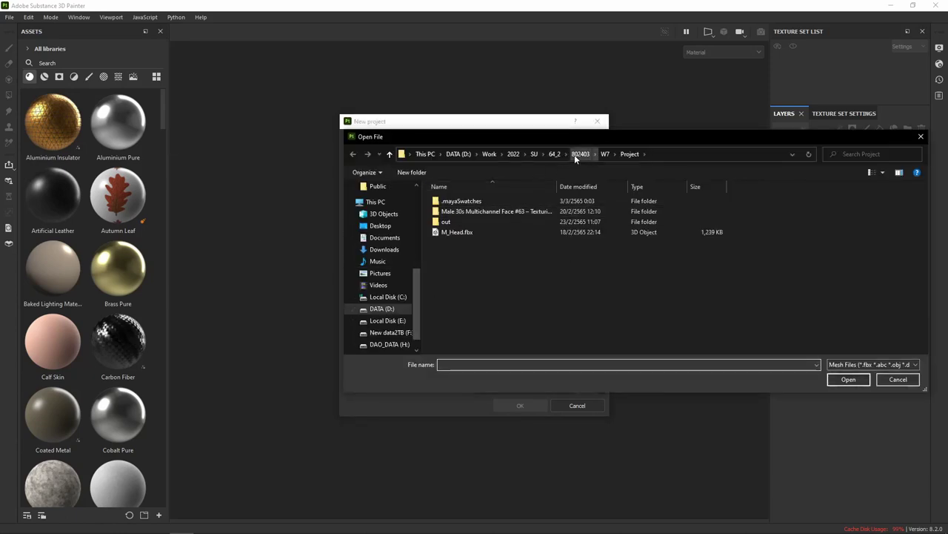
{"action": "left_click", "coordinate": [535, 154]}
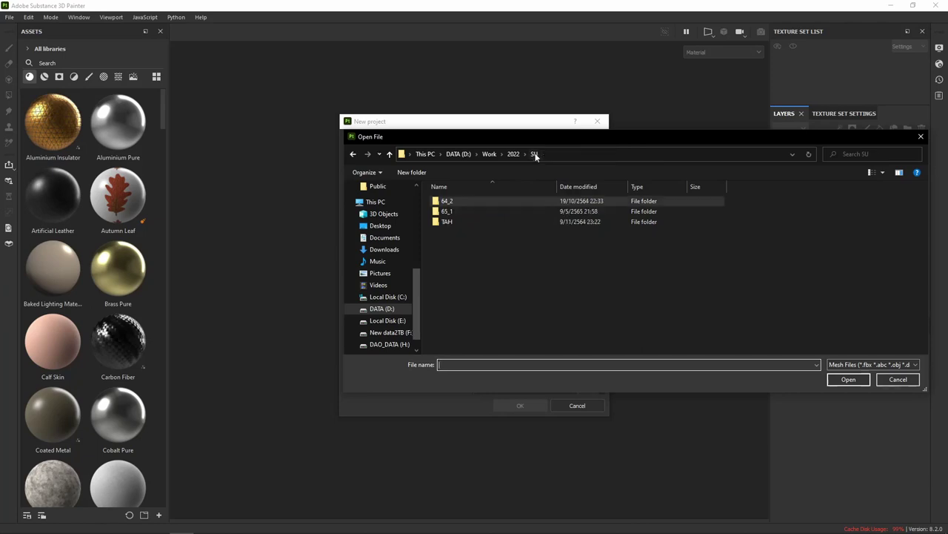
{"action": "left_click", "coordinate": [489, 153]}
{"action": "double_click", "coordinate": [448, 232]}
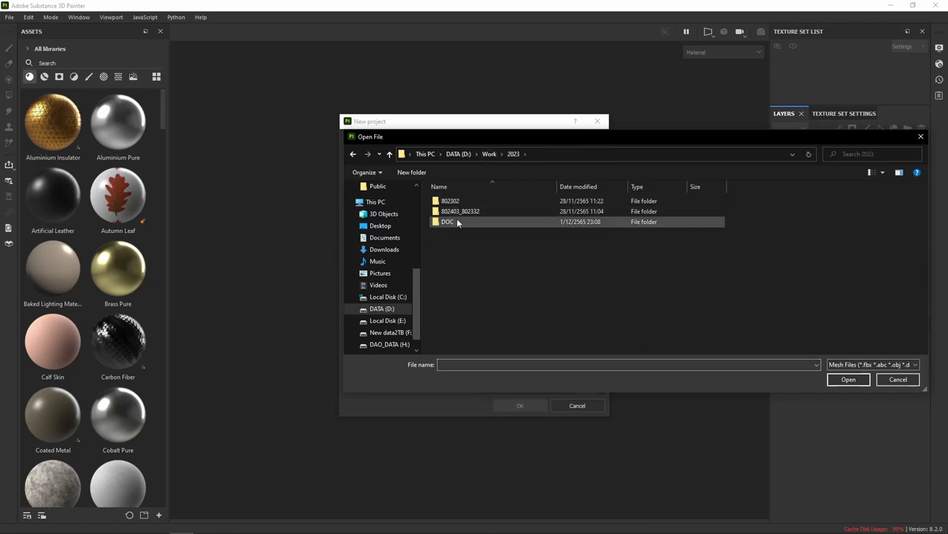
{"action": "double_click", "coordinate": [458, 211]}
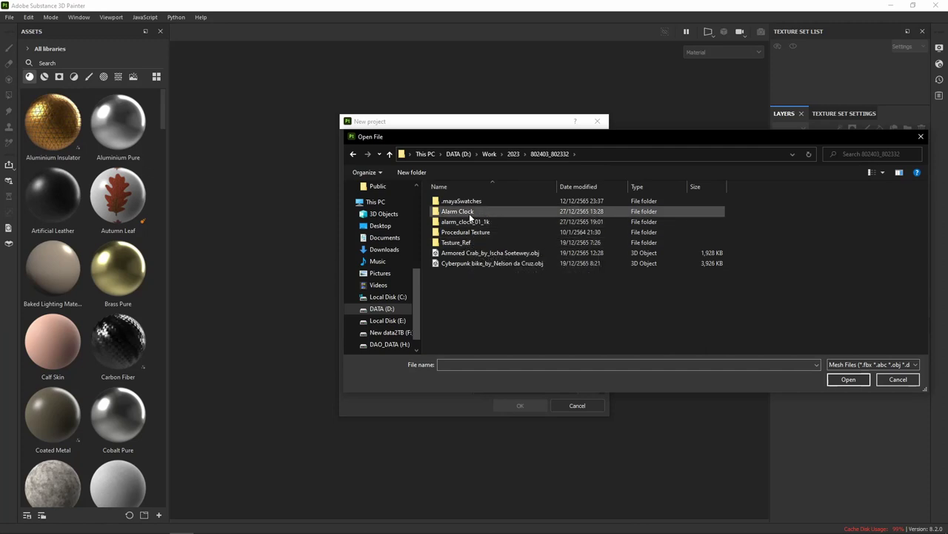
{"action": "left_click", "coordinate": [470, 217]}
{"action": "double_click", "coordinate": [470, 214]}
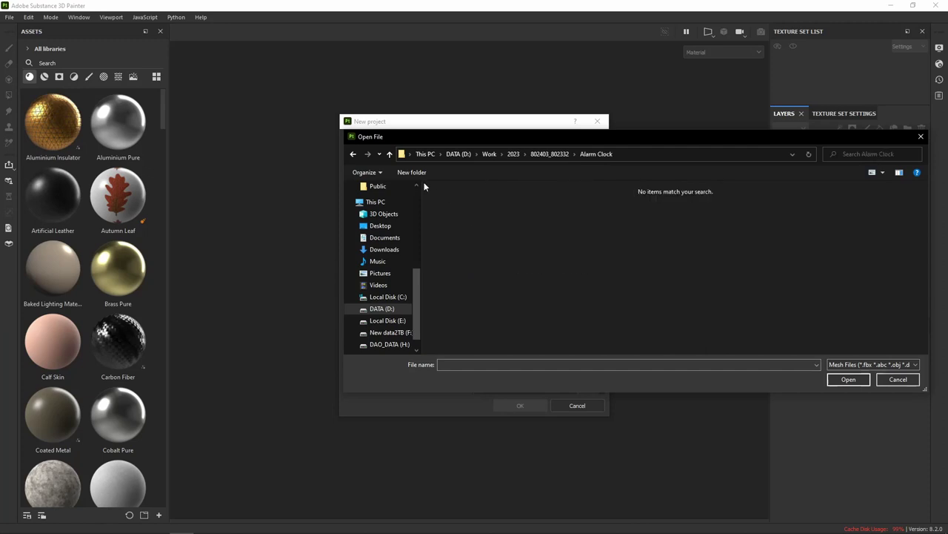
{"action": "left_click", "coordinate": [353, 154]}
{"action": "double_click", "coordinate": [476, 223]}
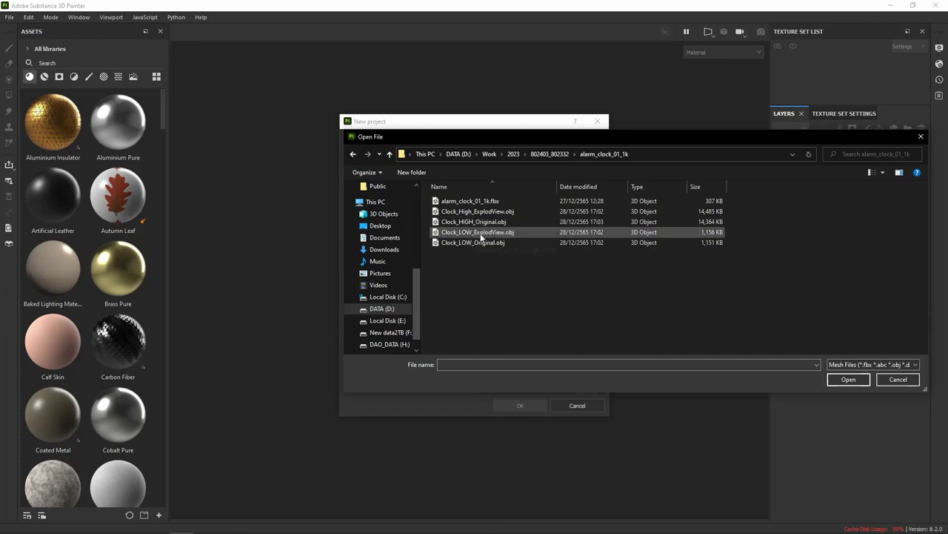
{"action": "left_click", "coordinate": [483, 239]}
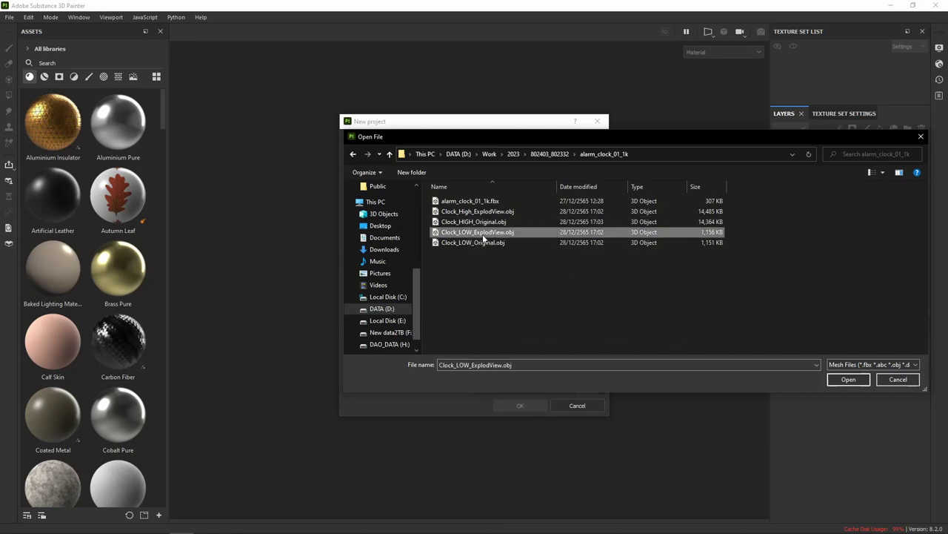
{"action": "left_click", "coordinate": [847, 380]}
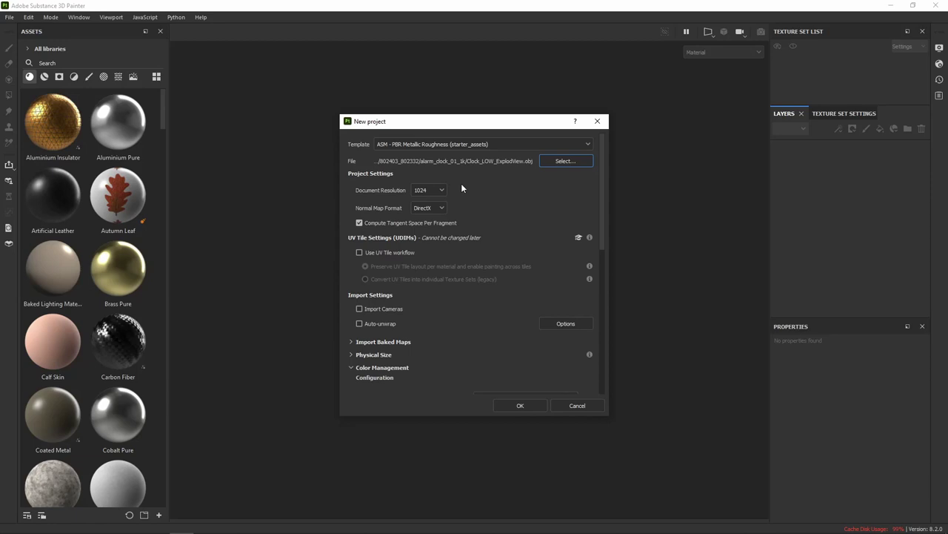
Step: Set the document resolution dropdown to 2048
{"action": "left_click", "coordinate": [441, 190]}
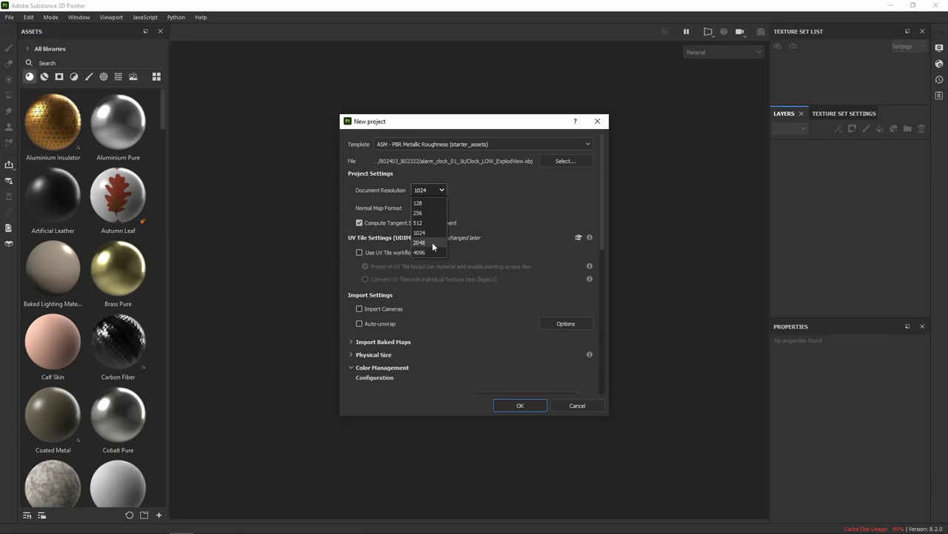
{"action": "left_click", "coordinate": [427, 244]}
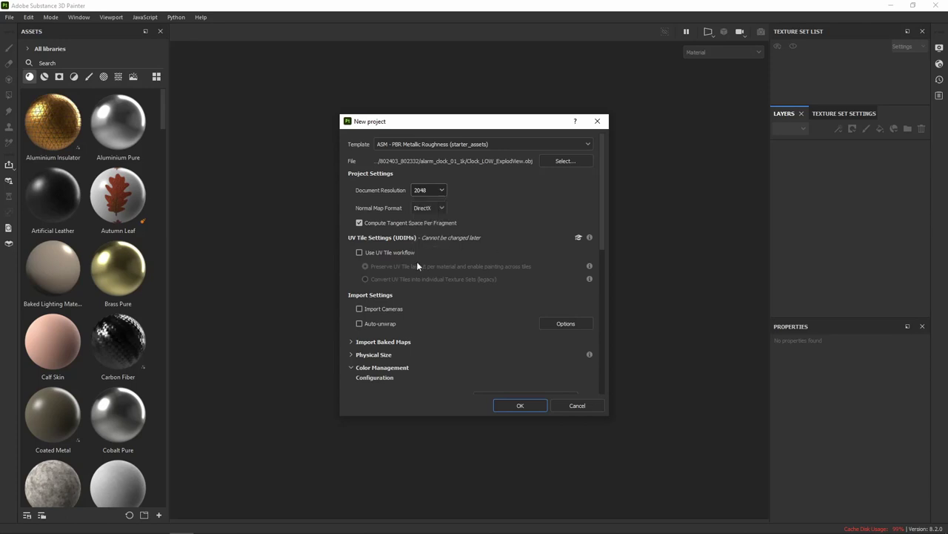
{"action": "left_click", "coordinate": [423, 190]}
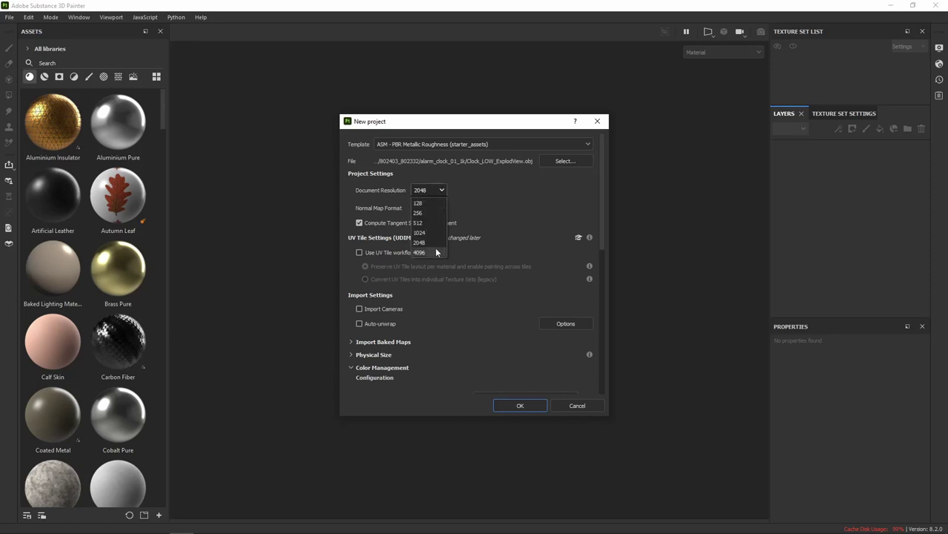
{"action": "left_click", "coordinate": [500, 207]}
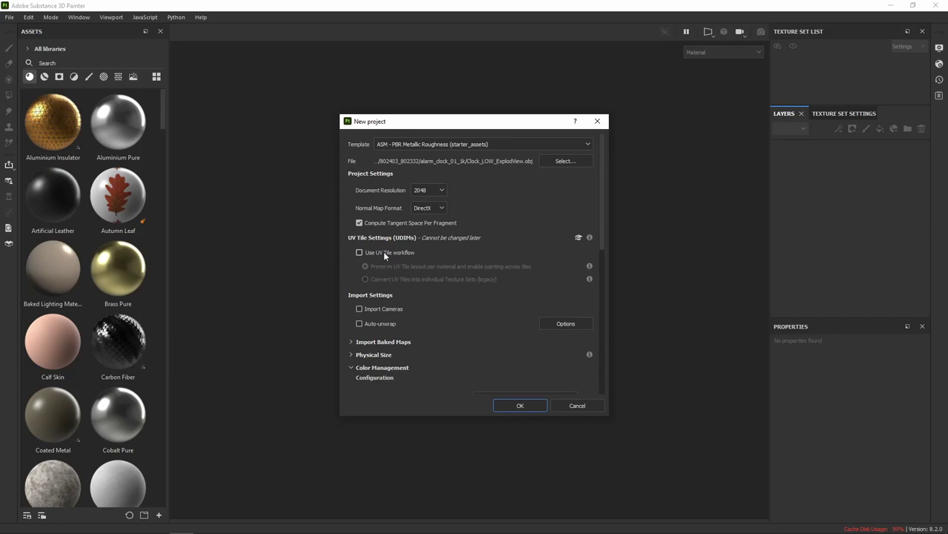
Step: Tick Use UV Tile workflow under UV Tile Settings (UDIMs)
{"action": "left_click", "coordinate": [384, 251]}
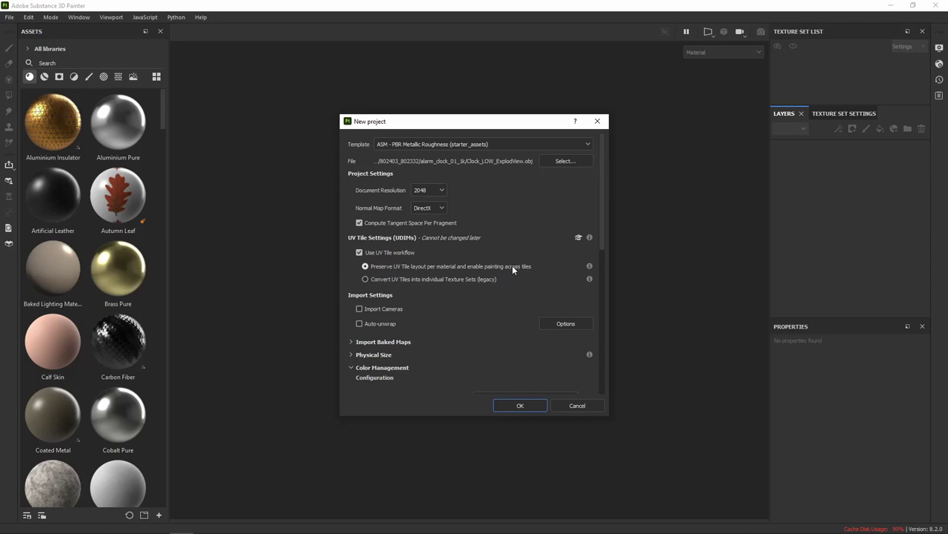
{"action": "scroll", "coordinate": [511, 274], "scroll_direction": "down", "scroll_amount": 1}
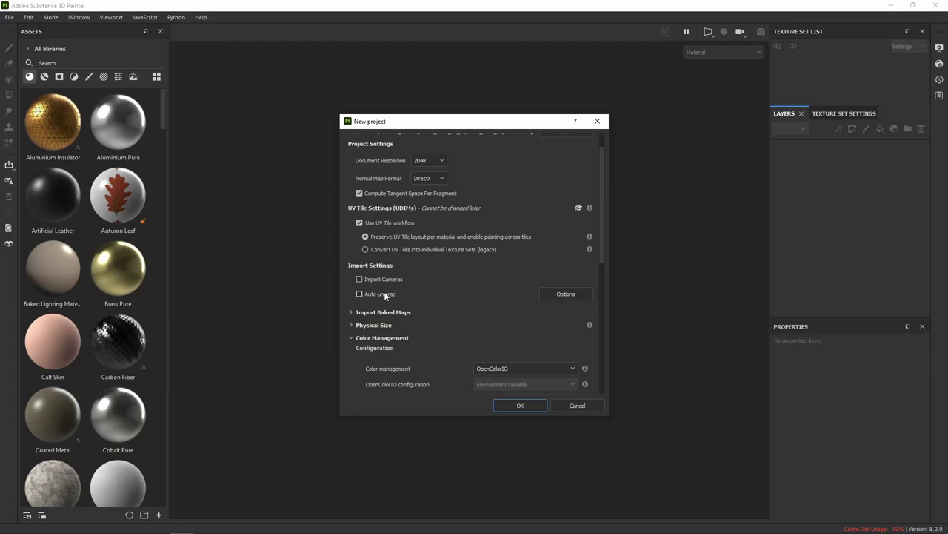
Step: Check the Import Baked Maps and Physical Size sections, keeping the mesh's internal unit scale
{"action": "scroll", "coordinate": [432, 306], "scroll_direction": "down", "scroll_amount": 1}
{"action": "scroll", "coordinate": [422, 300], "scroll_direction": "down", "scroll_amount": 1}
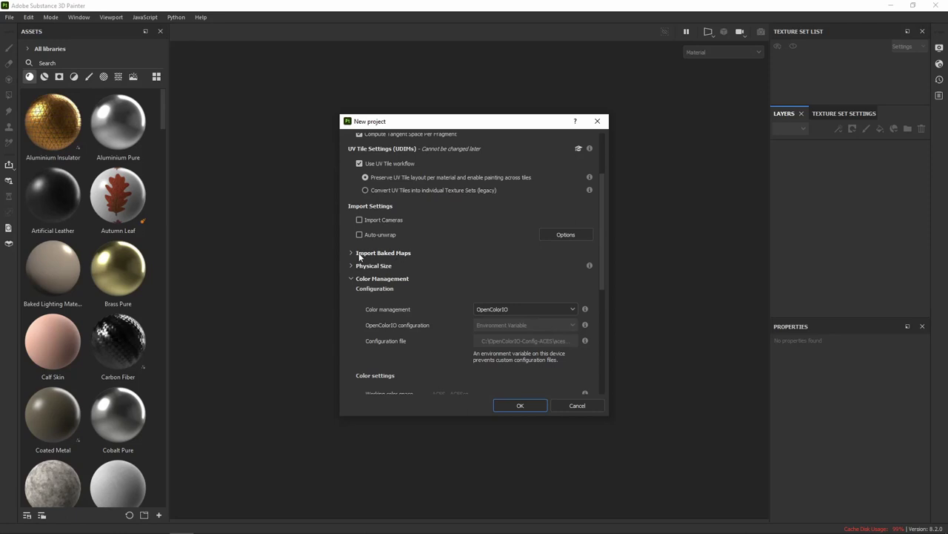
{"action": "left_click", "coordinate": [359, 254]}
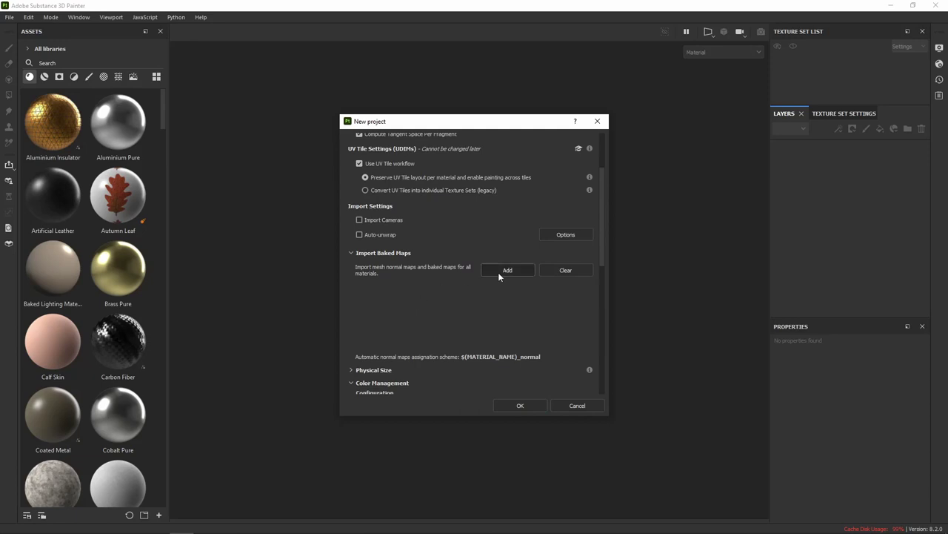
{"action": "left_click", "coordinate": [350, 252]}
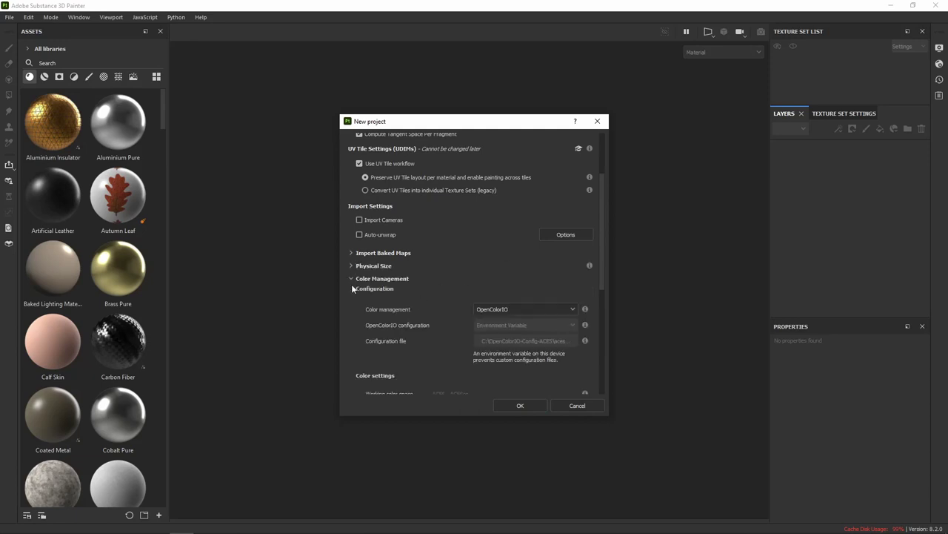
{"action": "left_click", "coordinate": [351, 265]}
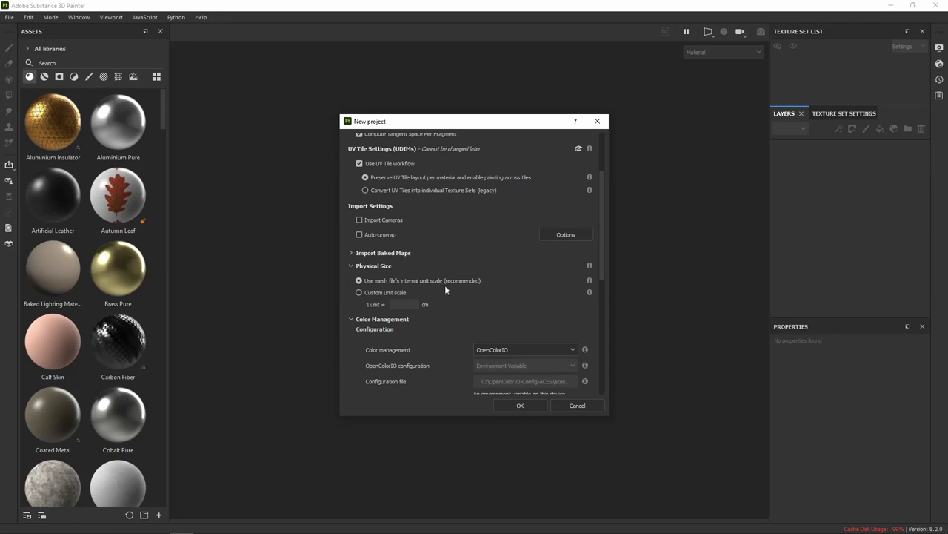
{"action": "left_click", "coordinate": [355, 266]}
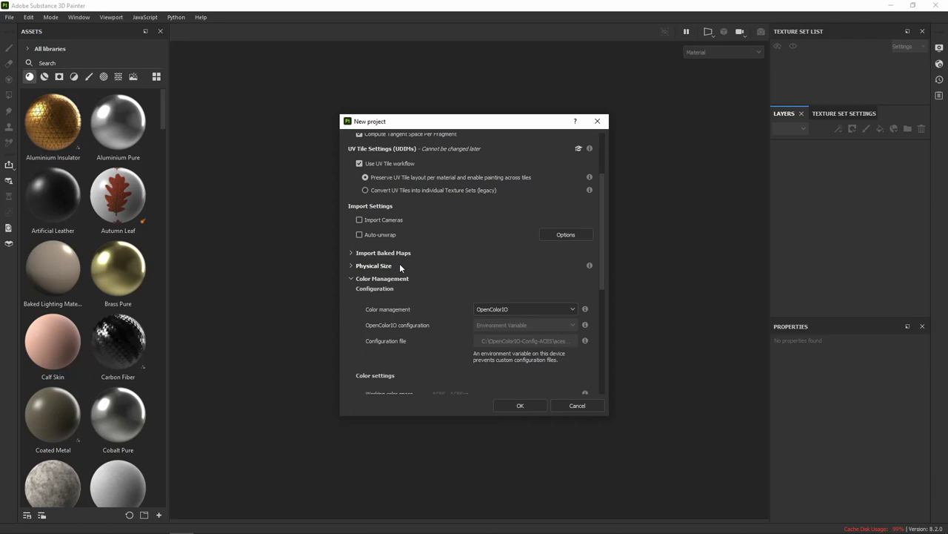
{"action": "left_click", "coordinate": [350, 265]}
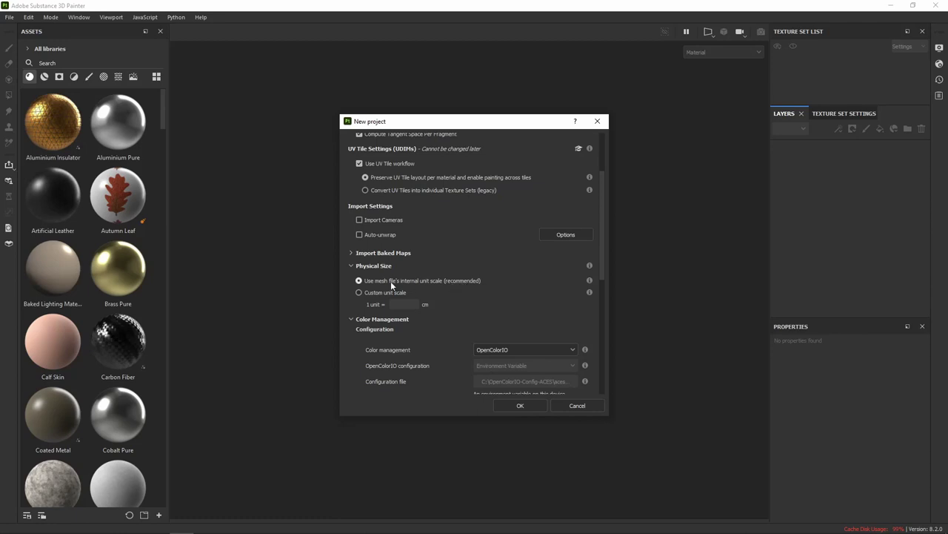
{"action": "left_click", "coordinate": [351, 266]}
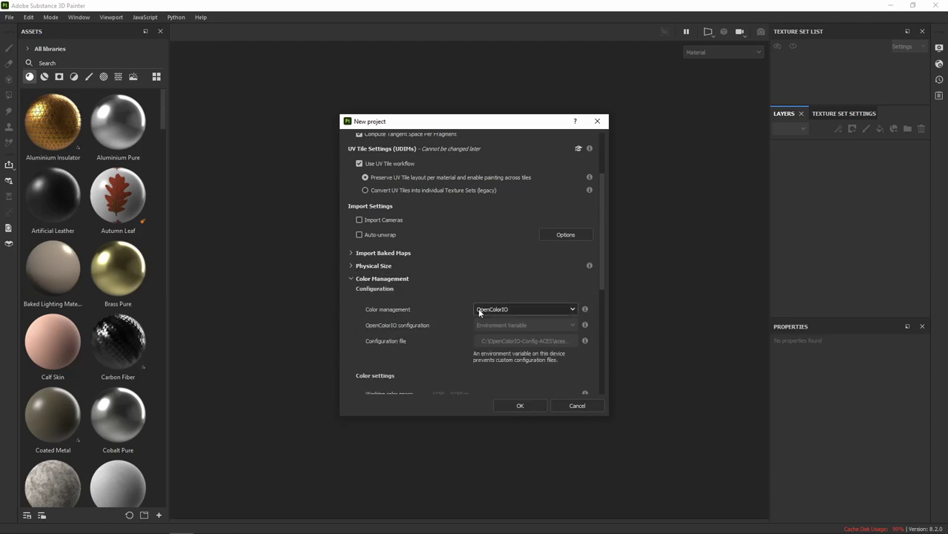
{"action": "scroll", "coordinate": [603, 281], "scroll_direction": "down", "scroll_amount": 3}
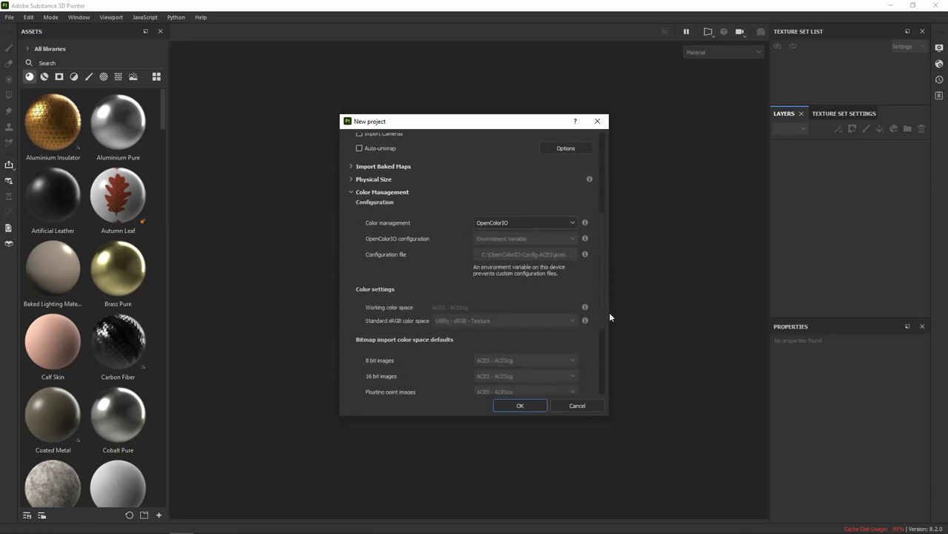
{"action": "scroll", "coordinate": [604, 296], "scroll_direction": "up", "scroll_amount": 4}
{"action": "scroll", "coordinate": [585, 274], "scroll_direction": "down", "scroll_amount": 3}
{"action": "left_click", "coordinate": [559, 250]}
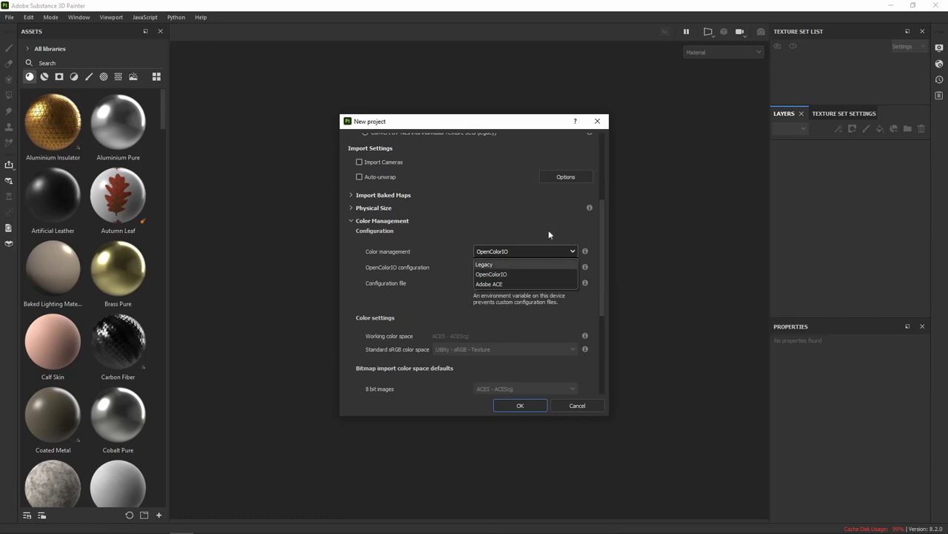
{"action": "left_click", "coordinate": [549, 229]}
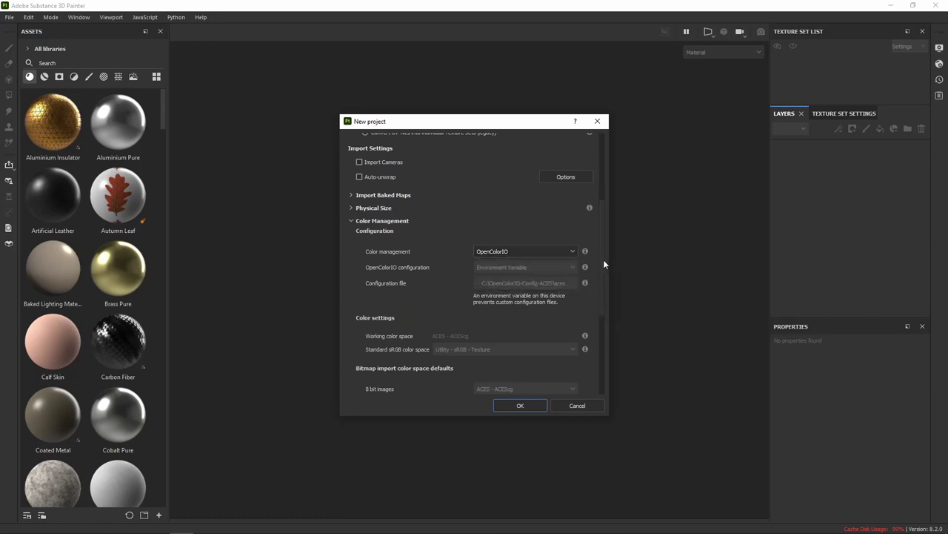
{"action": "mouse_move", "coordinate": [603, 261]}
{"action": "left_mouse_down"}
{"action": "mouse_move", "coordinate": [601, 340]}
{"action": "mouse_move", "coordinate": [601, 261]}
{"action": "left_mouse_up"}
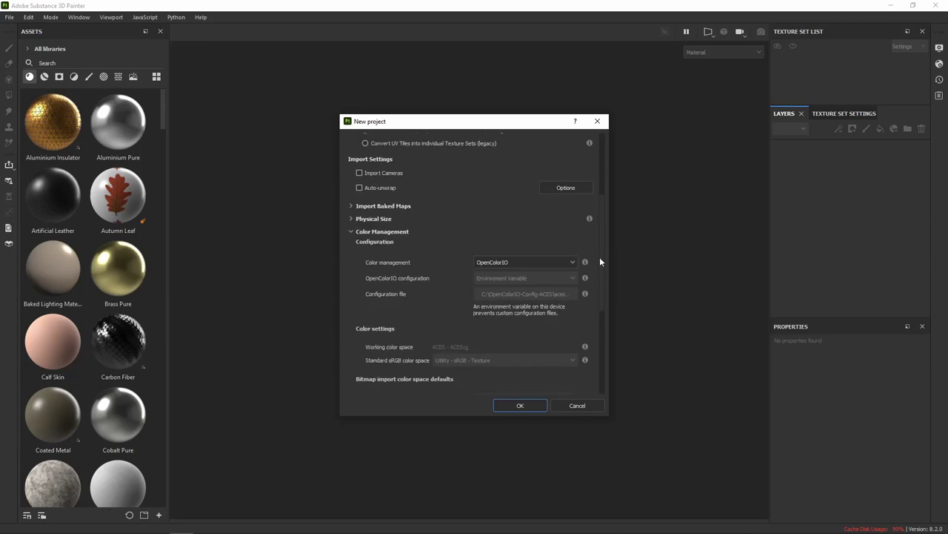
{"action": "left_click", "coordinate": [530, 262]}
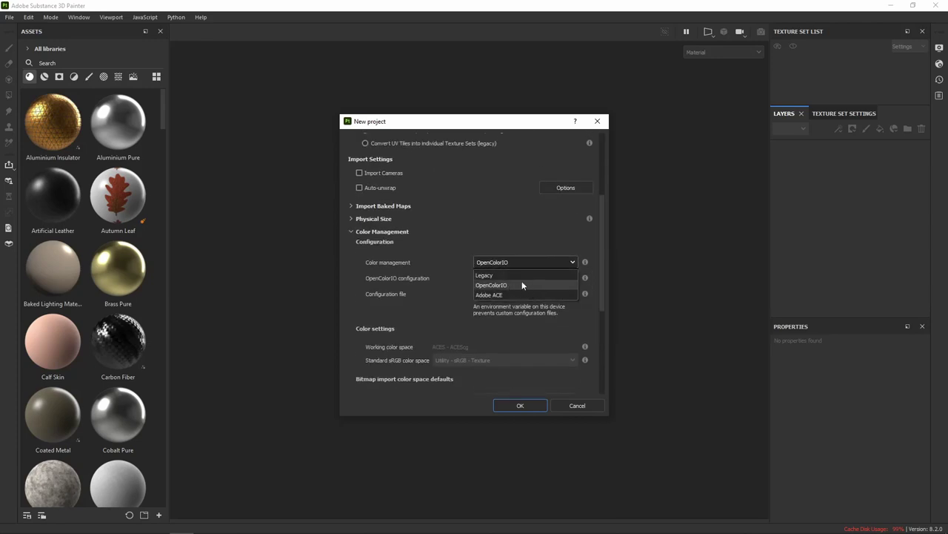
{"action": "left_click", "coordinate": [551, 286]}
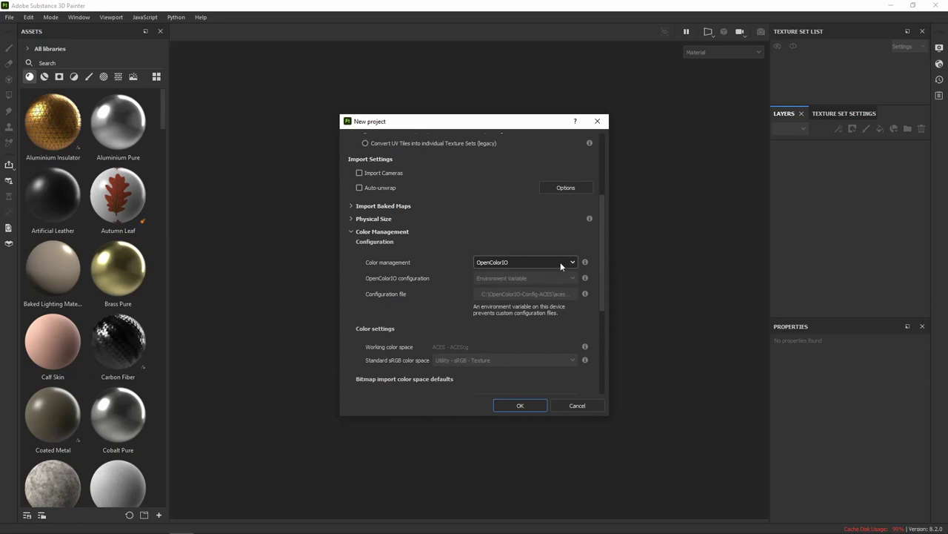
{"action": "left_click", "coordinate": [560, 262]}
{"action": "left_click", "coordinate": [545, 271]}
{"action": "left_click", "coordinate": [554, 292]}
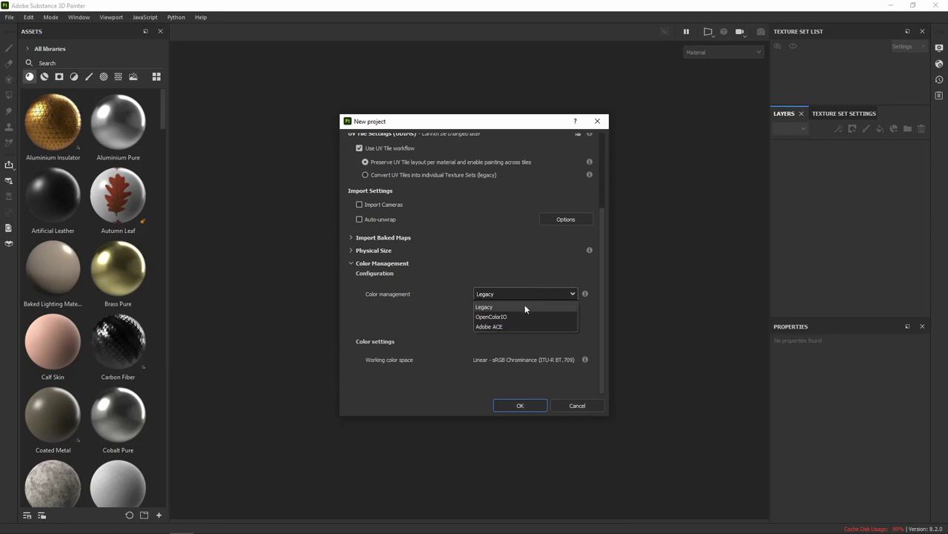
{"action": "left_click", "coordinate": [526, 327]}
{"action": "left_click", "coordinate": [532, 293]}
{"action": "left_click", "coordinate": [518, 317]}
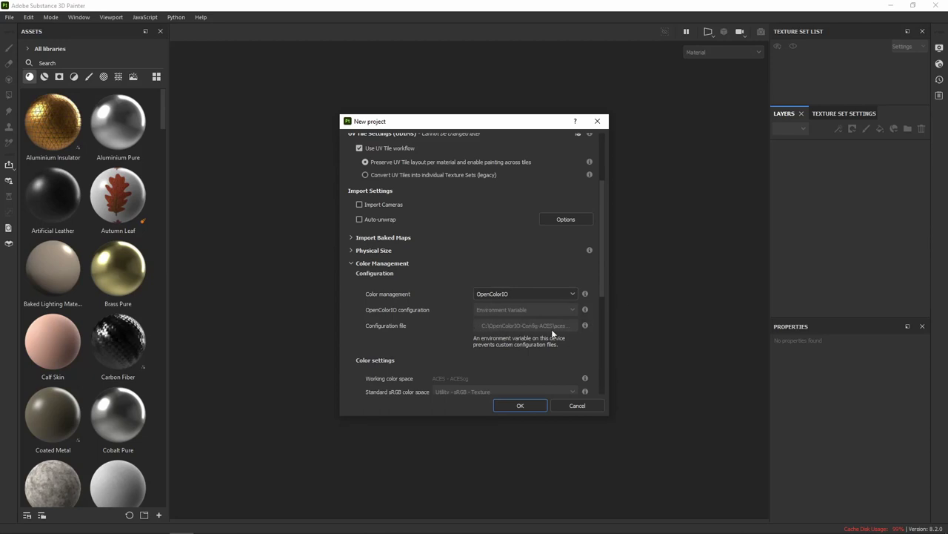
{"action": "left_click_drag", "start_coordinate": [604, 277], "coordinate": [605, 334]}
{"action": "scroll", "coordinate": [559, 269], "scroll_direction": "up", "scroll_amount": 3}
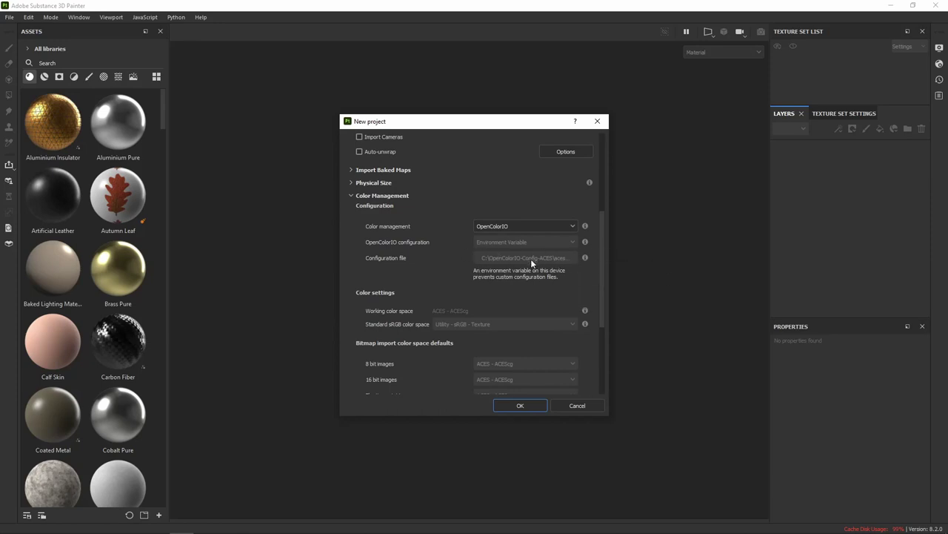
{"action": "left_click_drag", "start_coordinate": [603, 263], "coordinate": [611, 362]}
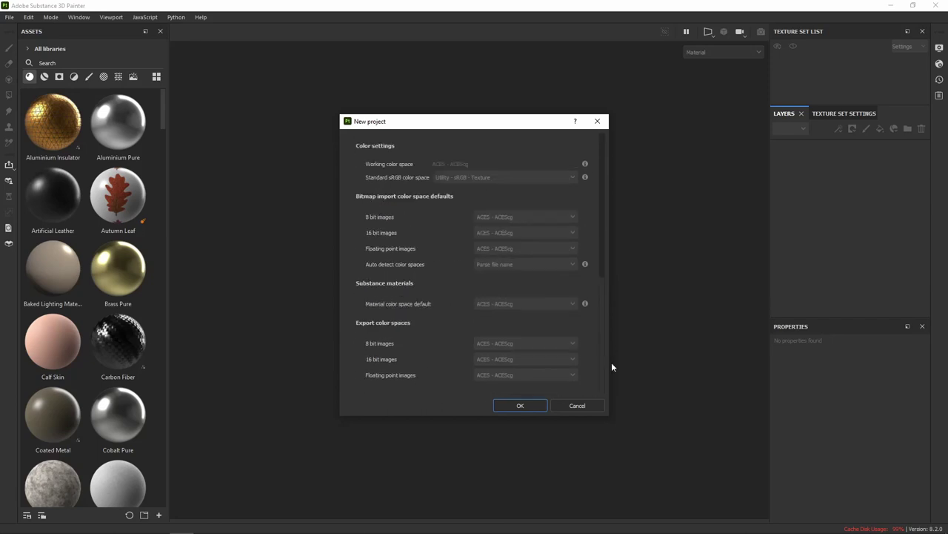
{"action": "scroll", "coordinate": [605, 282], "scroll_direction": "up", "scroll_amount": 10}
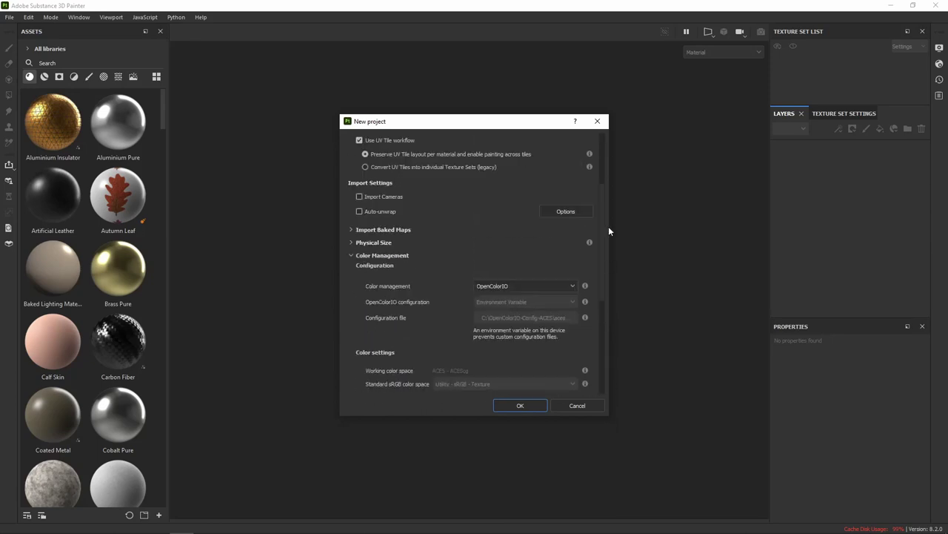
Step: Create the project and orbit the loaded exploded alarm clock to a side view
{"action": "left_click", "coordinate": [520, 405]}
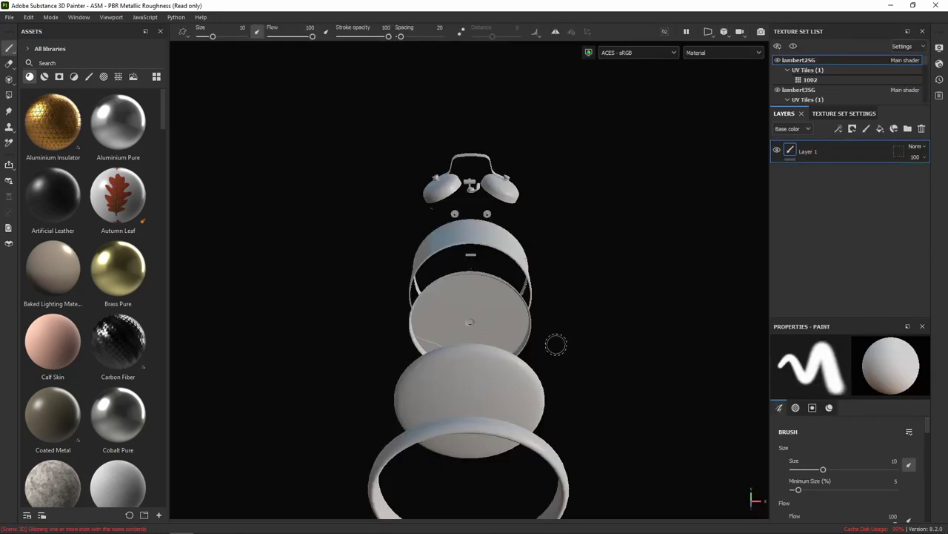
{"action": "mouse_move", "coordinate": [555, 343]}
{"action": "left_mouse_down", "text": "alt"}
{"action": "mouse_move", "coordinate": [587, 362]}
{"action": "mouse_move", "coordinate": [430, 308]}
{"action": "mouse_move", "coordinate": [519, 281]}
{"action": "left_mouse_up", "text": "alt"}
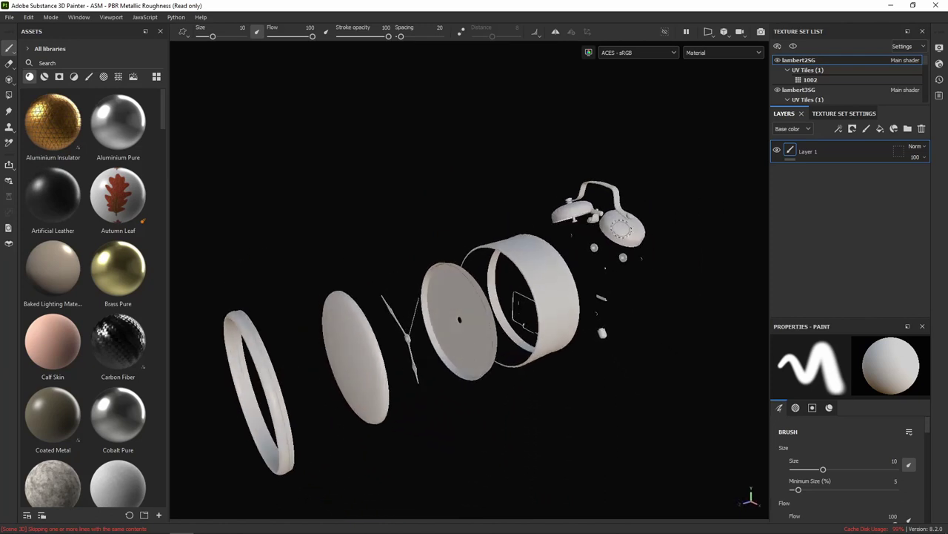
{"action": "mouse_move", "coordinate": [658, 331]}
{"action": "left_mouse_down", "text": "alt"}
{"action": "mouse_move", "coordinate": [688, 245]}
{"action": "mouse_move", "coordinate": [630, 329]}
{"action": "mouse_move", "coordinate": [673, 314]}
{"action": "left_mouse_up", "text": "alt"}
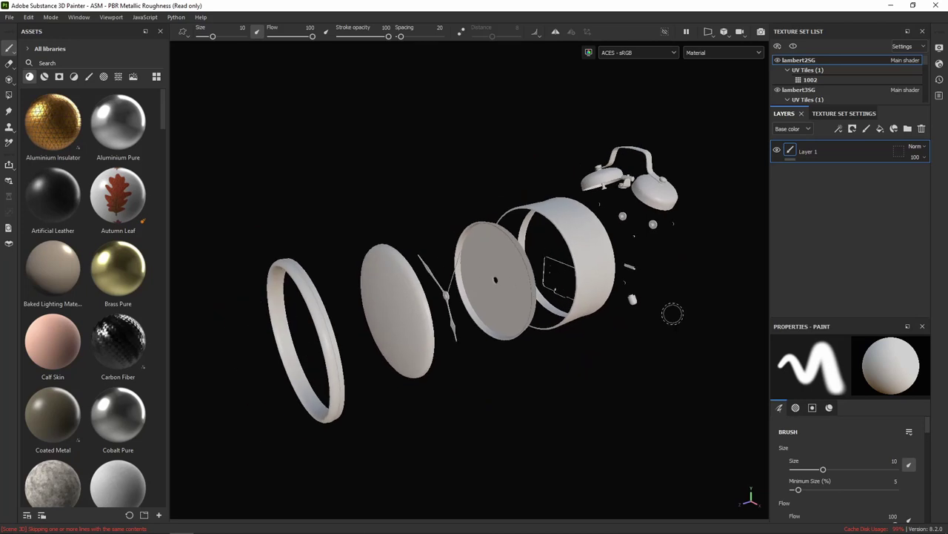
{"action": "mouse_move", "coordinate": [701, 354]}
{"action": "left_mouse_down", "text": "alt"}
{"action": "mouse_move", "coordinate": [487, 321]}
{"action": "mouse_move", "coordinate": [731, 322]}
{"action": "left_mouse_up", "text": "alt"}
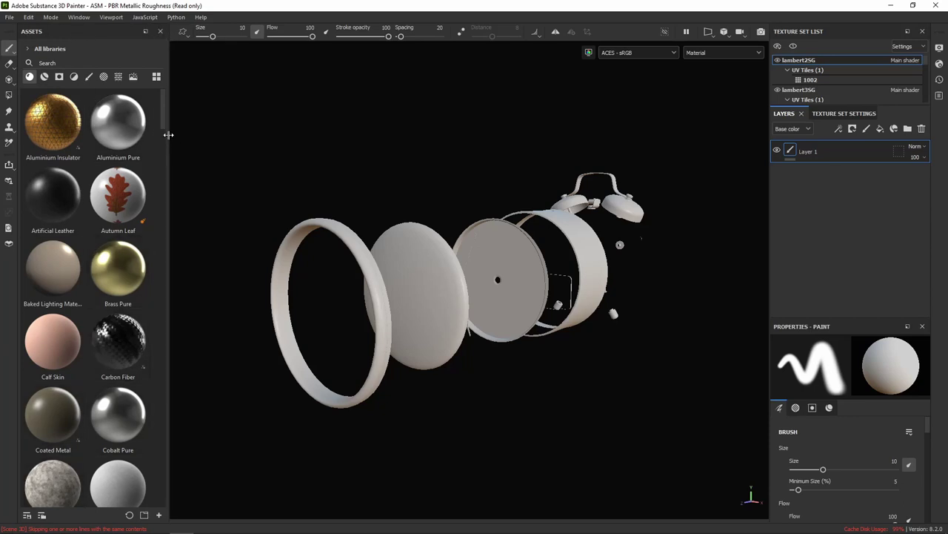
Step: Widen the Assets shelf to show four columns of thumbnails
{"action": "mouse_move", "coordinate": [168, 138]}
{"action": "left_mouse_down"}
{"action": "mouse_move", "coordinate": [338, 133]}
{"action": "mouse_move", "coordinate": [322, 138]}
{"action": "left_mouse_up"}
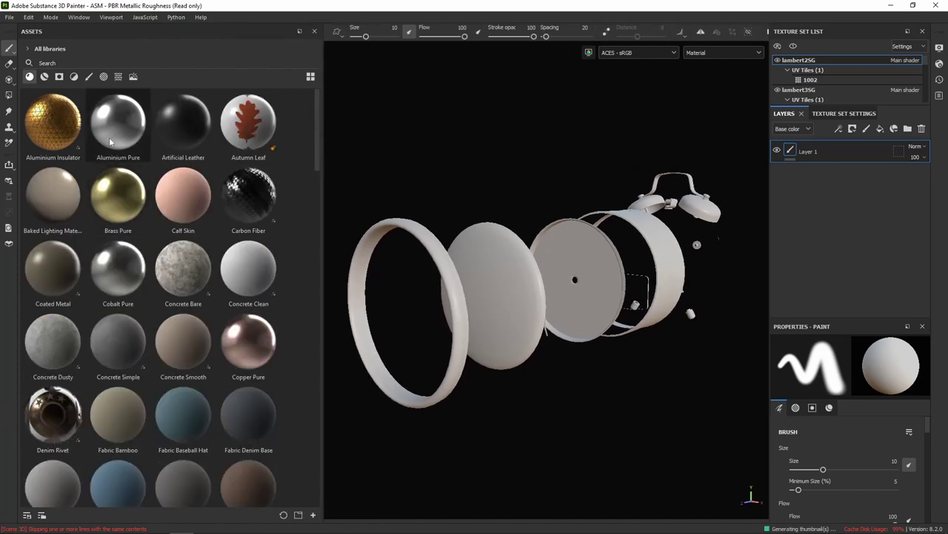
{"action": "scroll", "coordinate": [241, 267], "scroll_direction": "down", "scroll_amount": 3}
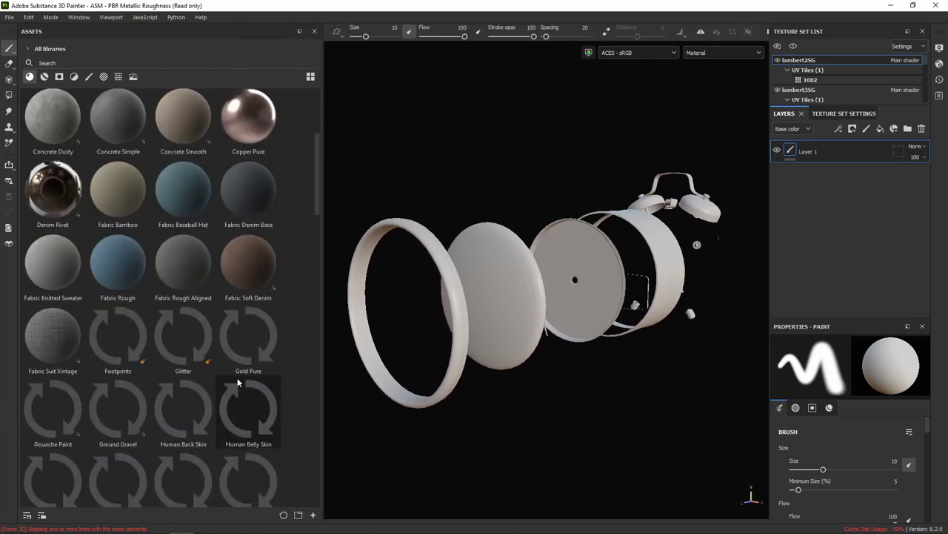
{"action": "scroll", "coordinate": [237, 267], "scroll_direction": "down", "scroll_amount": 5}
{"action": "scroll", "coordinate": [223, 260], "scroll_direction": "up", "scroll_amount": 10}
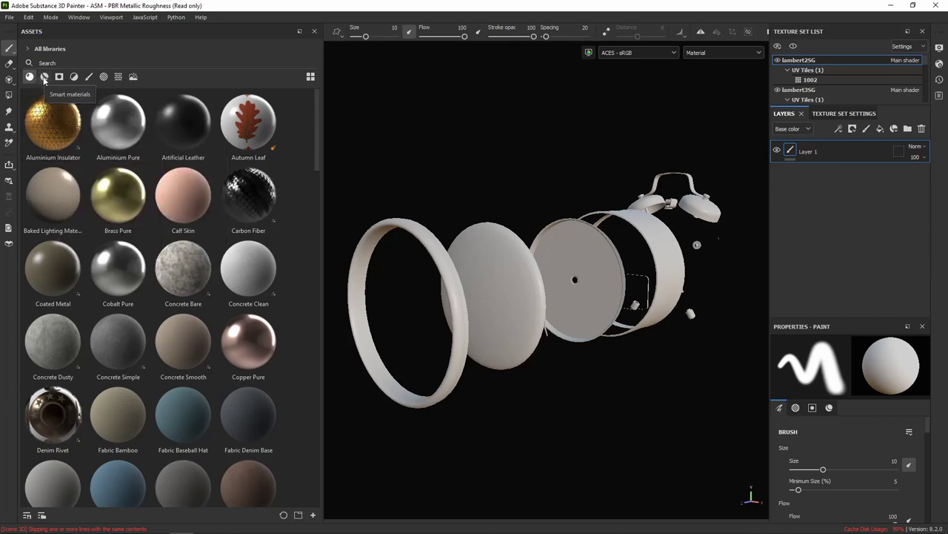
Step: Filter the Assets shelf to smart materials and scroll through the list
{"action": "left_click", "coordinate": [43, 78]}
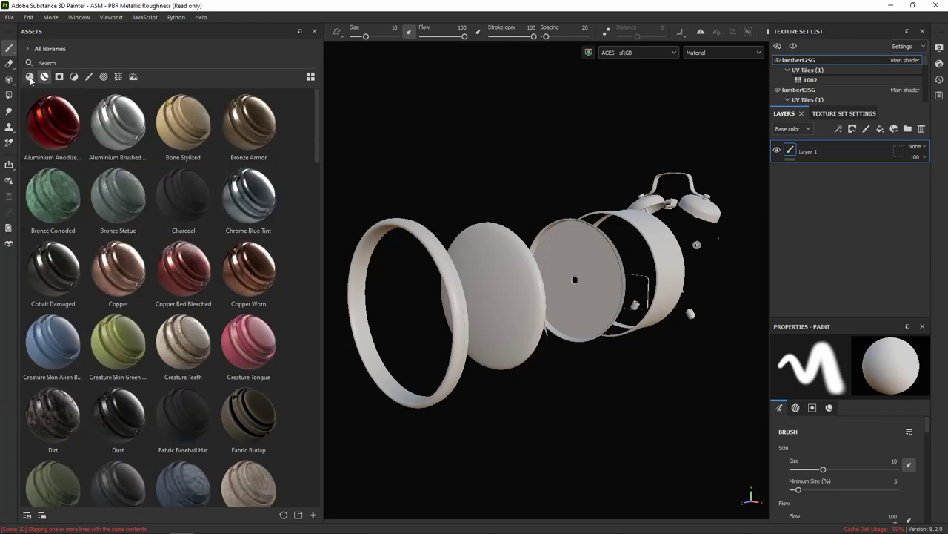
{"action": "left_click", "coordinate": [30, 78]}
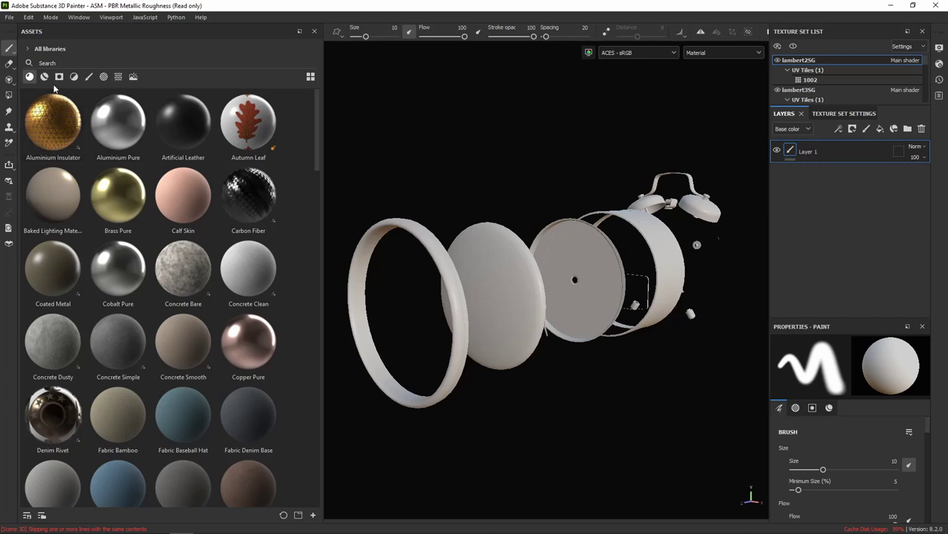
{"action": "left_click", "coordinate": [46, 80]}
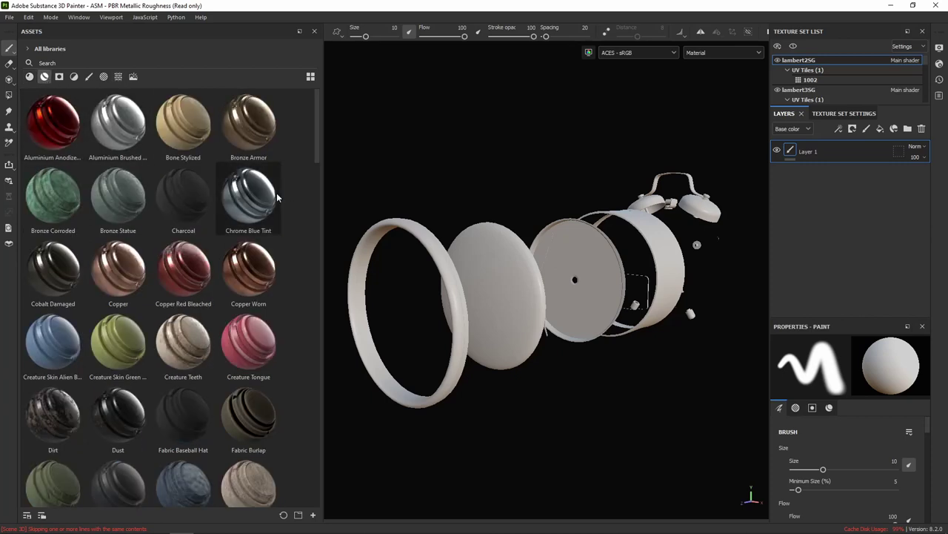
{"action": "scroll", "coordinate": [291, 194], "scroll_direction": "down", "scroll_amount": 5}
{"action": "left_click_drag", "start_coordinate": [318, 238], "coordinate": [314, 123]}
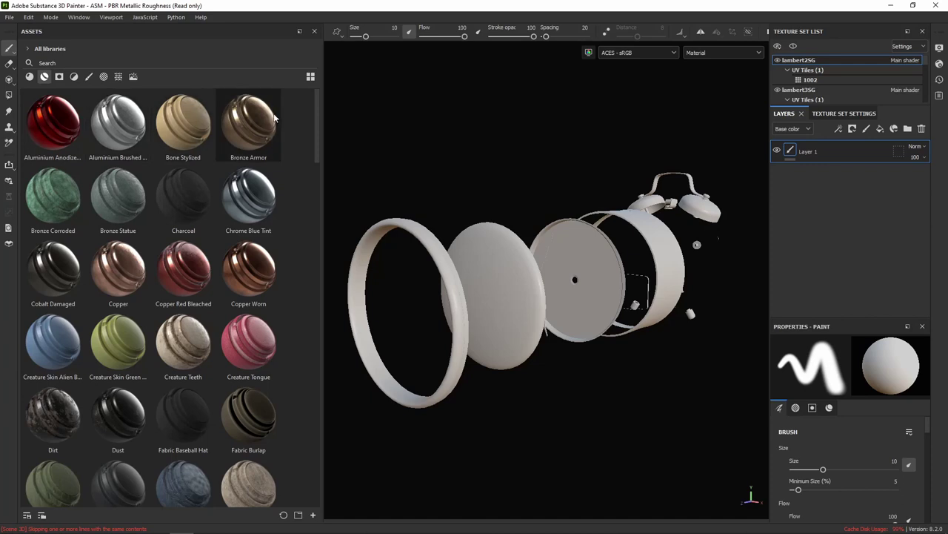
{"action": "left_click_drag", "start_coordinate": [315, 95], "coordinate": [340, 330]}
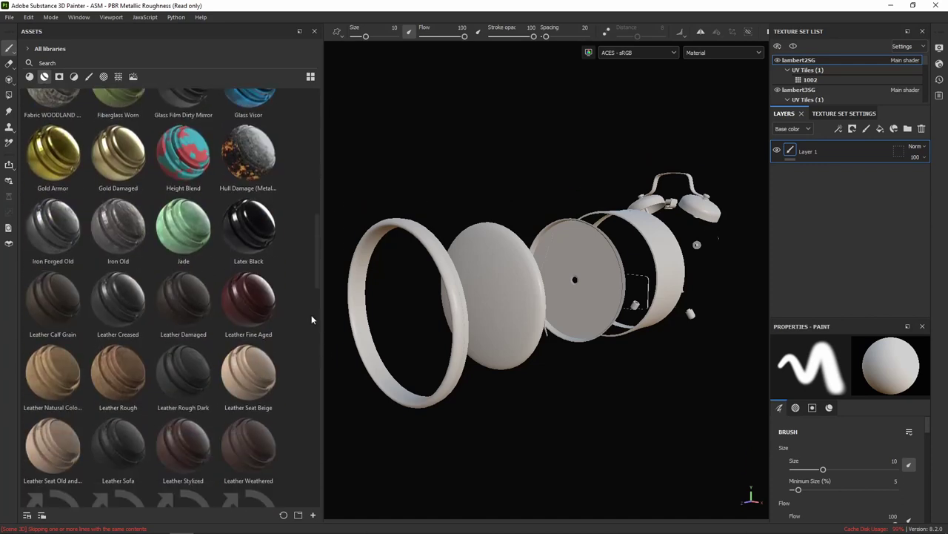
{"action": "scroll", "coordinate": [310, 311], "scroll_direction": "down", "scroll_amount": 5}
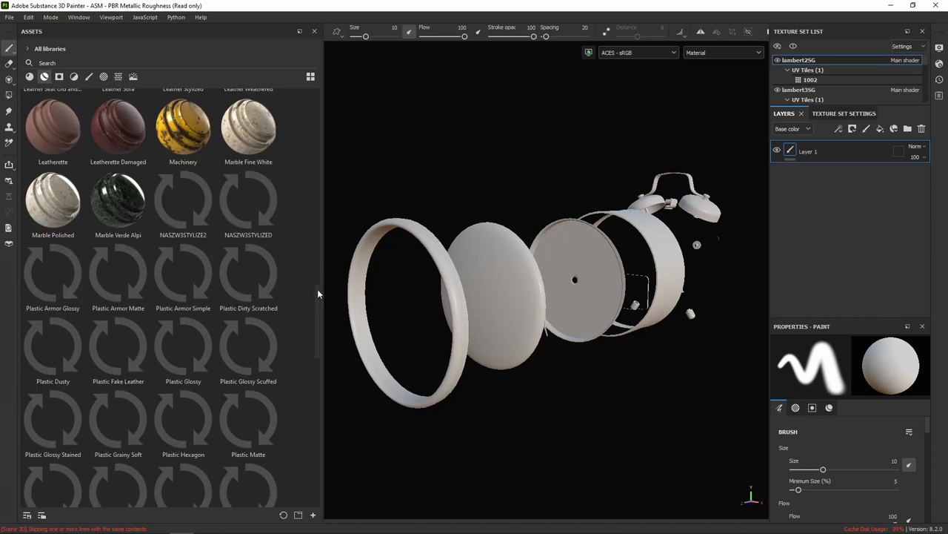
{"action": "mouse_move", "coordinate": [318, 294]}
{"action": "left_mouse_down"}
{"action": "mouse_move", "coordinate": [322, 83]}
{"action": "mouse_move", "coordinate": [312, 161]}
{"action": "mouse_move", "coordinate": [312, 139]}
{"action": "left_mouse_up"}
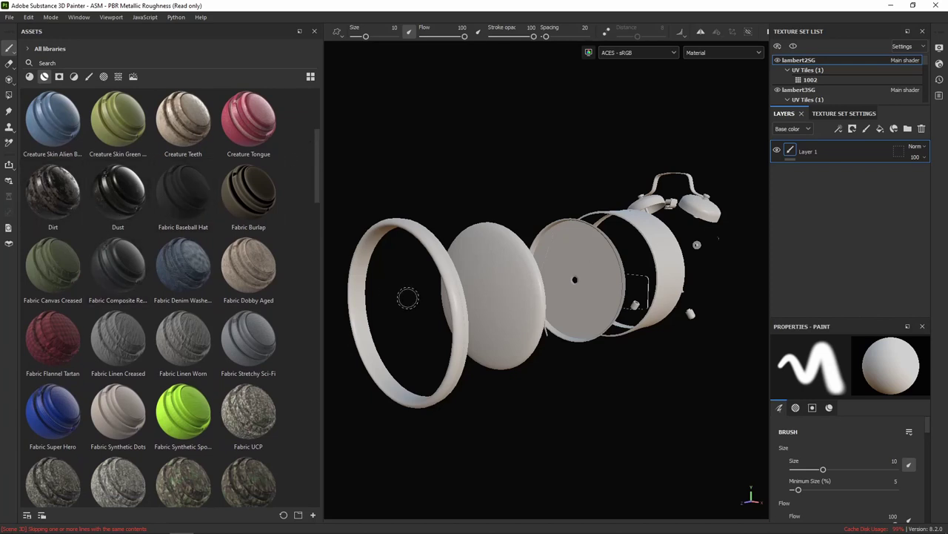
{"action": "left_click", "coordinate": [59, 77]}
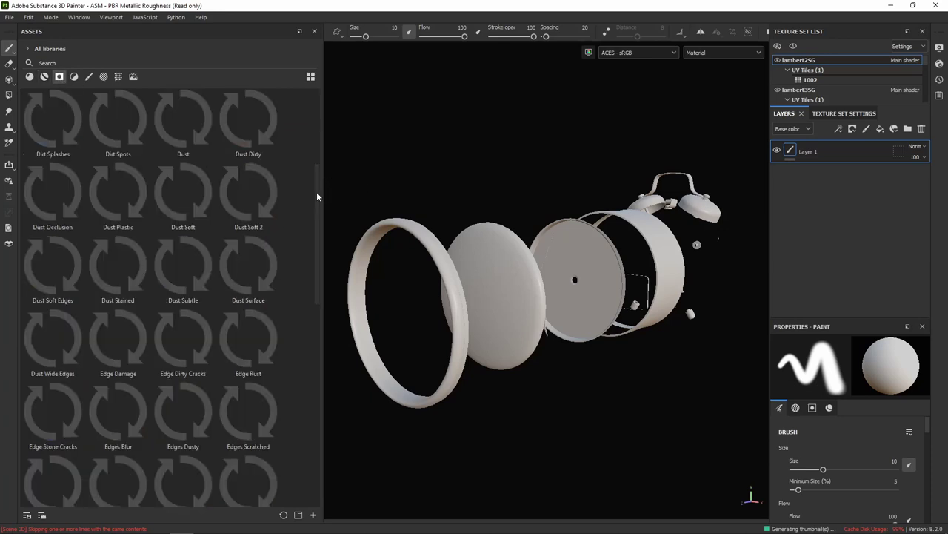
{"action": "left_click_drag", "start_coordinate": [317, 191], "coordinate": [314, 103]}
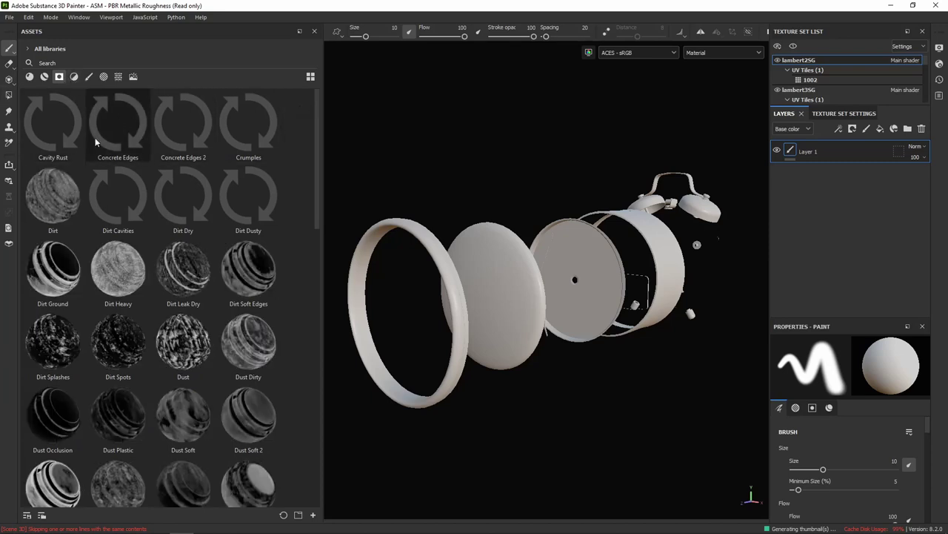
{"action": "scroll", "coordinate": [163, 282], "scroll_direction": "down", "scroll_amount": 10}
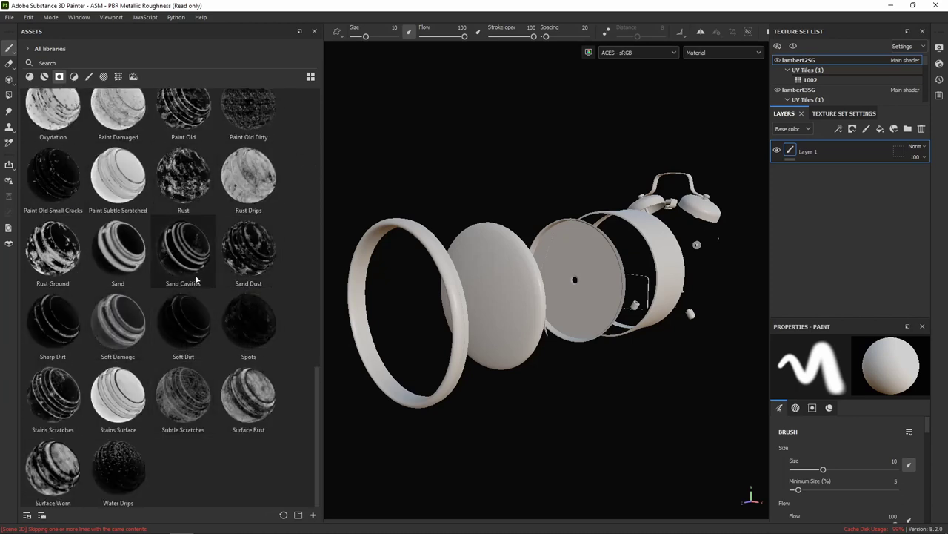
{"action": "left_click", "coordinate": [77, 77]}
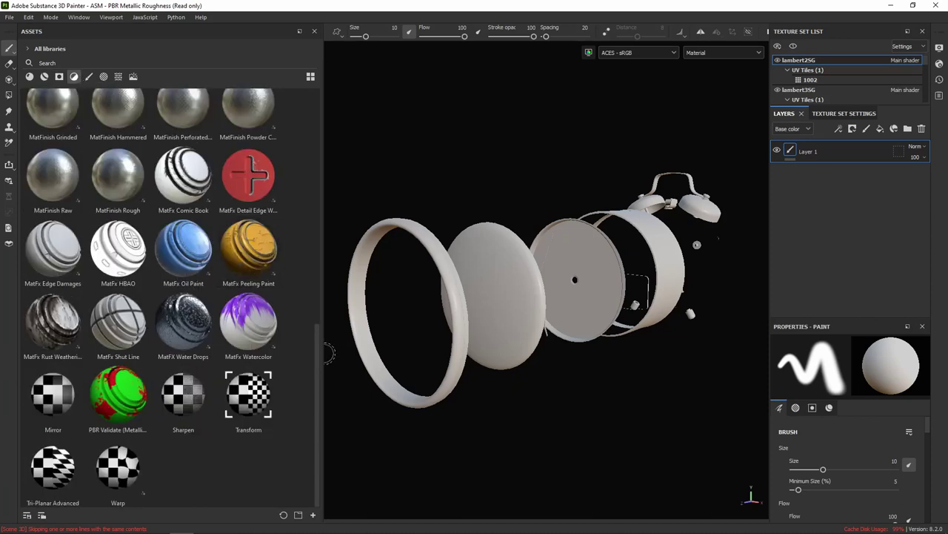
{"action": "left_click_drag", "start_coordinate": [317, 369], "coordinate": [312, 119]}
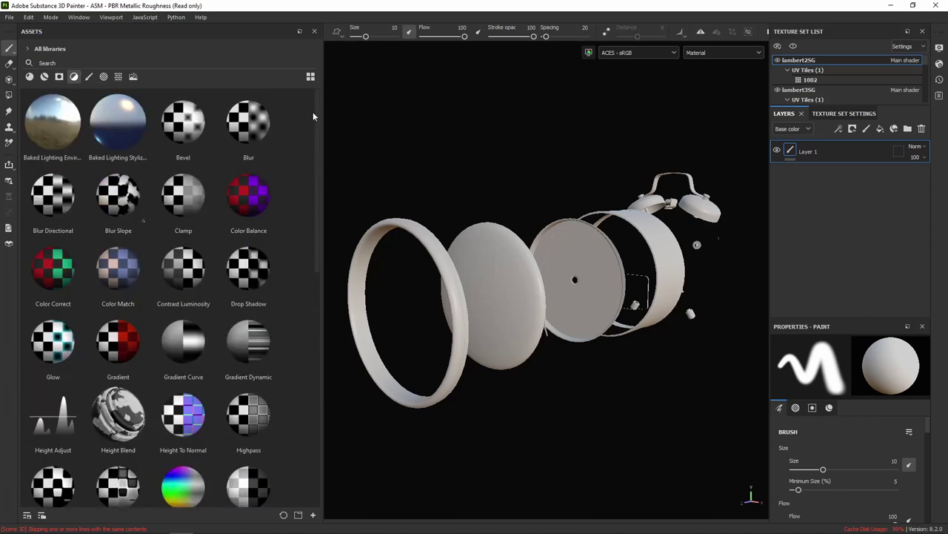
{"action": "scroll", "coordinate": [244, 296], "scroll_direction": "down", "scroll_amount": 10}
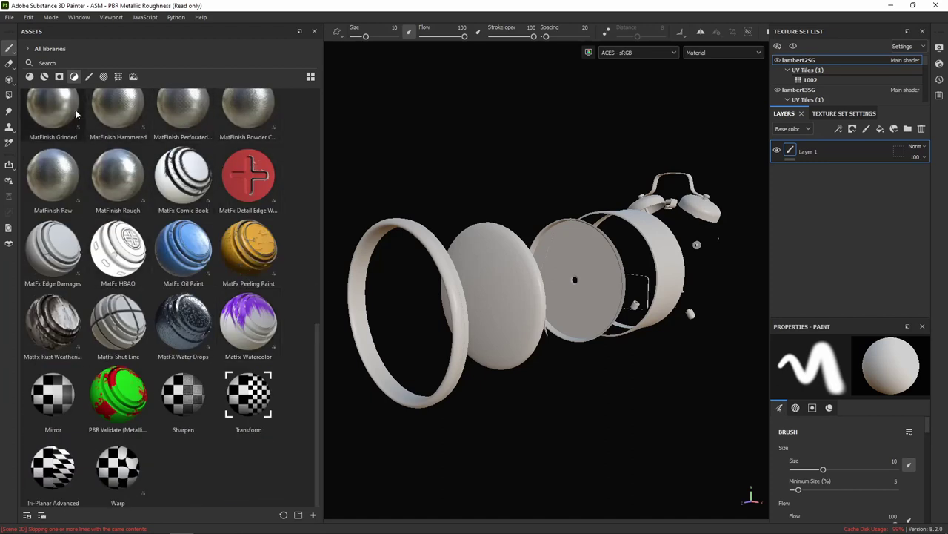
{"action": "scroll", "coordinate": [77, 115], "scroll_direction": "up", "scroll_amount": 3}
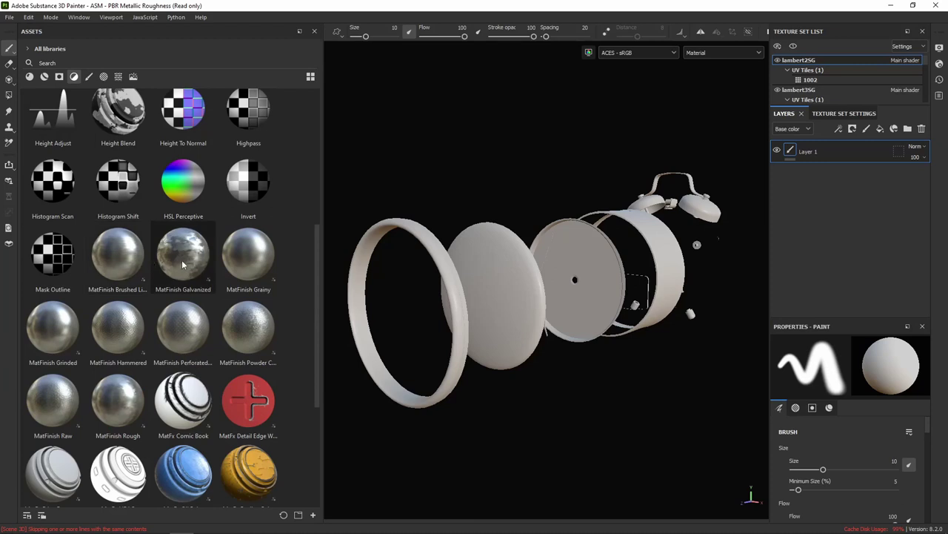
{"action": "scroll", "coordinate": [114, 409], "scroll_direction": "down", "scroll_amount": 3}
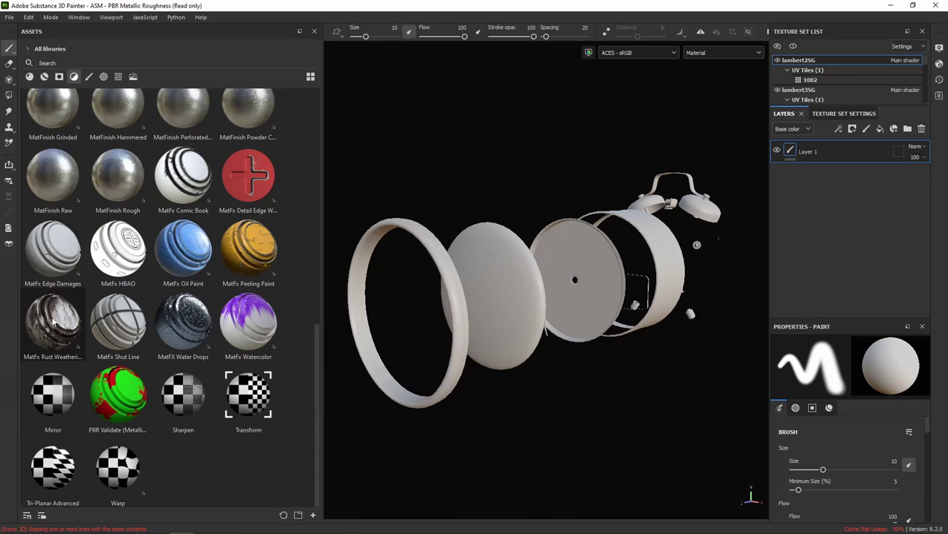
{"action": "mouse_move", "coordinate": [249, 246]}
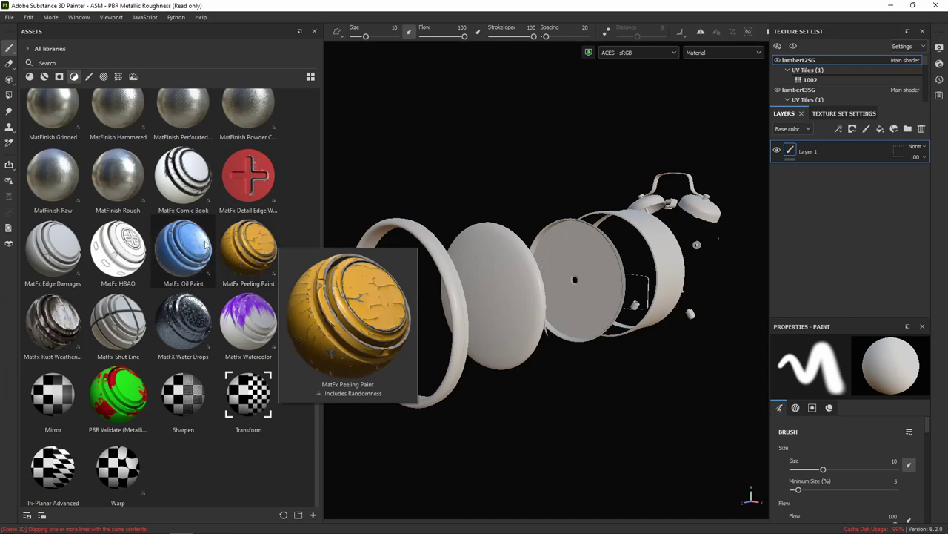
Step: Browse the brush presets in the asset library, scrolling through the list
{"action": "left_click", "coordinate": [91, 78]}
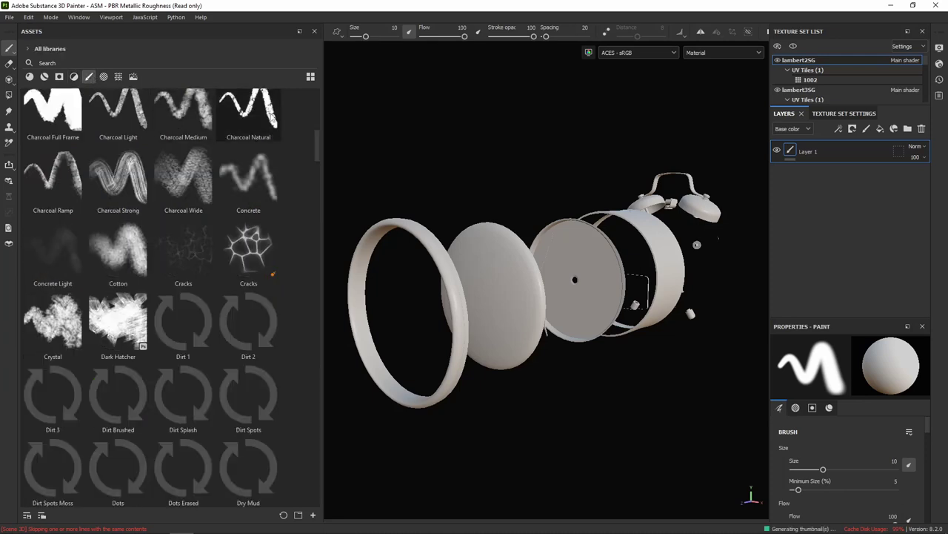
{"action": "left_click_drag", "start_coordinate": [315, 141], "coordinate": [318, 91]}
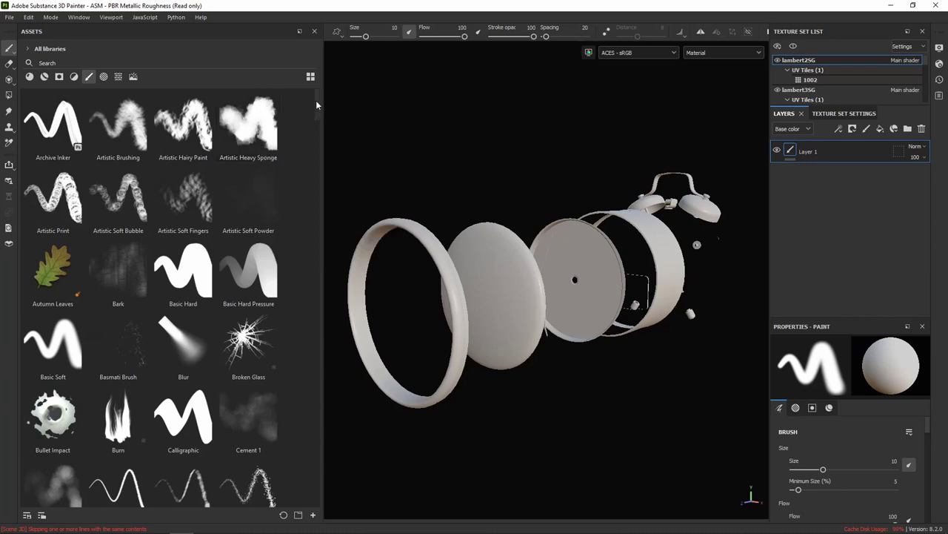
{"action": "mouse_move", "coordinate": [315, 100]}
{"action": "left_mouse_down"}
{"action": "mouse_move", "coordinate": [316, 193]}
{"action": "mouse_move", "coordinate": [327, 95]}
{"action": "left_mouse_up"}
{"action": "mouse_move", "coordinate": [321, 104]}
{"action": "left_mouse_down"}
{"action": "mouse_move", "coordinate": [313, 210]}
{"action": "mouse_move", "coordinate": [311, 111]}
{"action": "mouse_move", "coordinate": [299, 222]}
{"action": "mouse_move", "coordinate": [310, 92]}
{"action": "mouse_move", "coordinate": [319, 313]}
{"action": "left_mouse_up"}
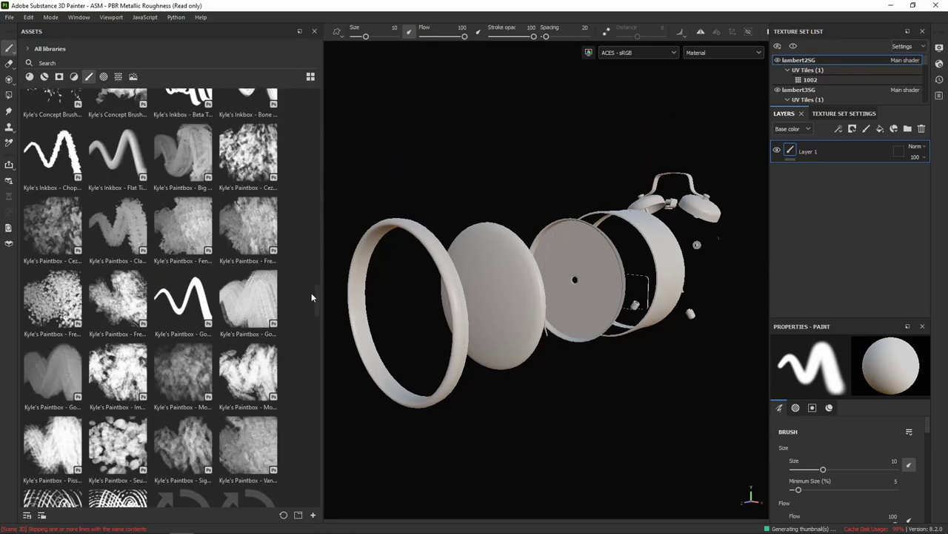
{"action": "left_click_drag", "start_coordinate": [311, 293], "coordinate": [319, 86]}
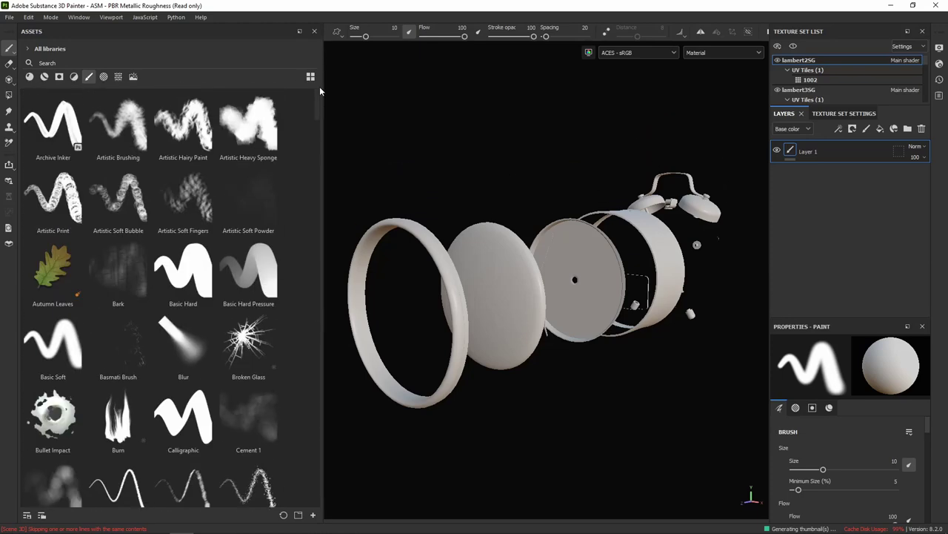
Step: Browse alphas and textures, ending on environment maps like Atelier and Autumn Forest
{"action": "left_click", "coordinate": [105, 77]}
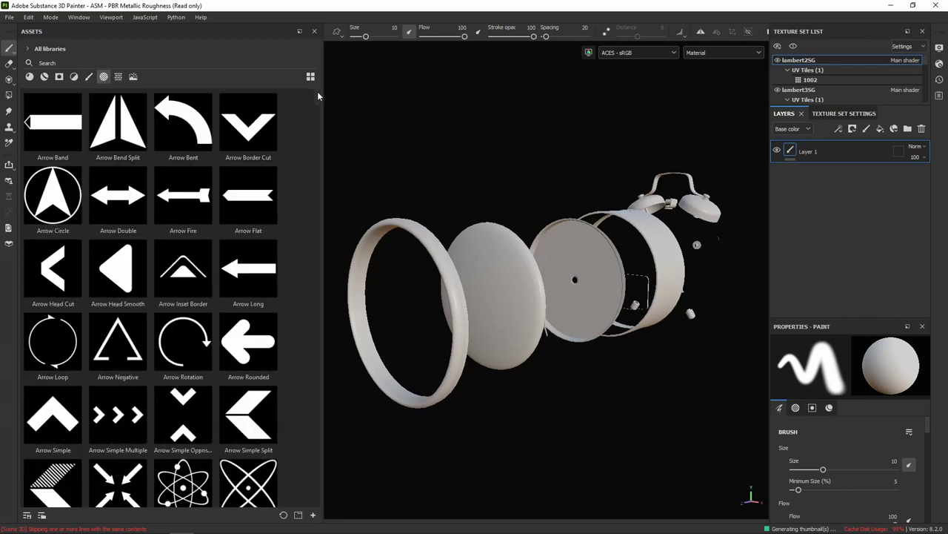
{"action": "mouse_move", "coordinate": [317, 93]}
{"action": "left_mouse_down"}
{"action": "mouse_move", "coordinate": [319, 151]}
{"action": "mouse_move", "coordinate": [322, 138]}
{"action": "left_mouse_up"}
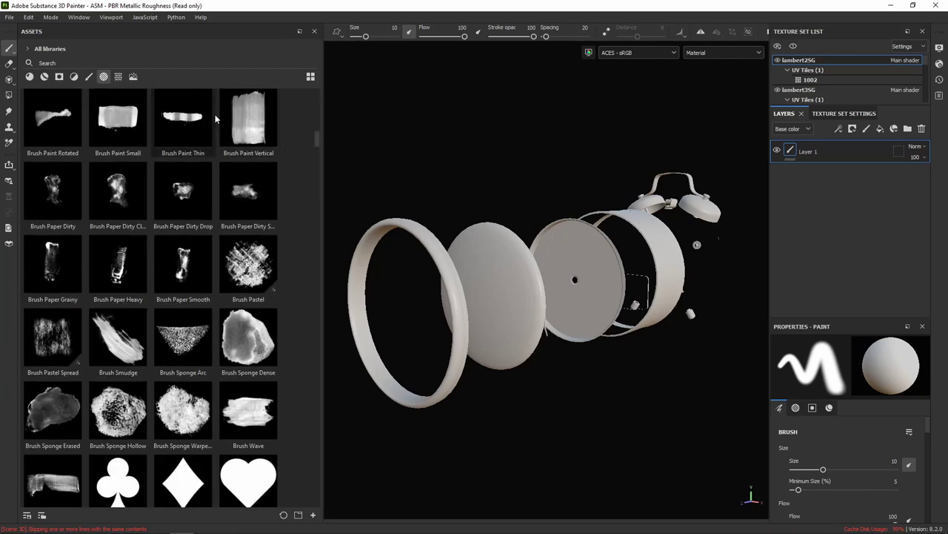
{"action": "left_click", "coordinate": [117, 77]}
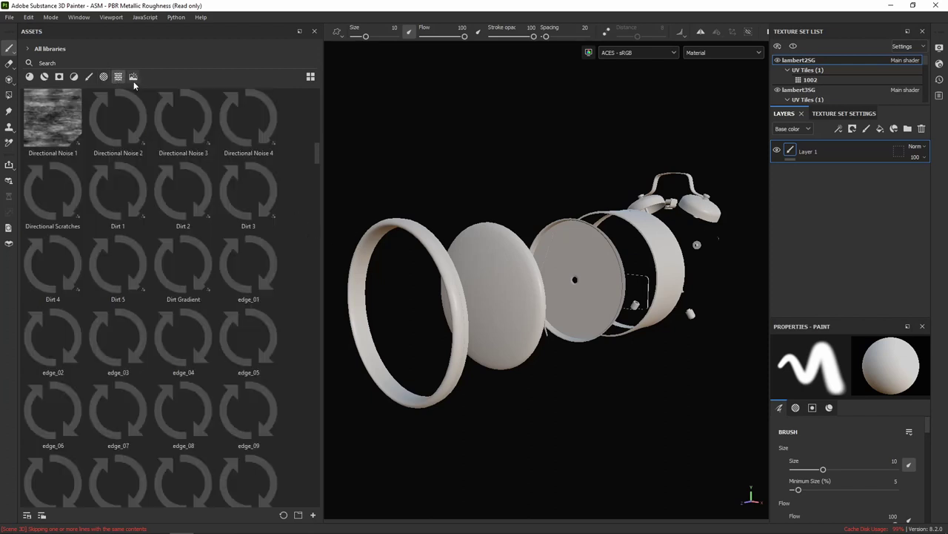
{"action": "mouse_move", "coordinate": [314, 152]}
{"action": "left_mouse_down"}
{"action": "mouse_move", "coordinate": [320, 143]}
{"action": "mouse_move", "coordinate": [310, 152]}
{"action": "left_mouse_up"}
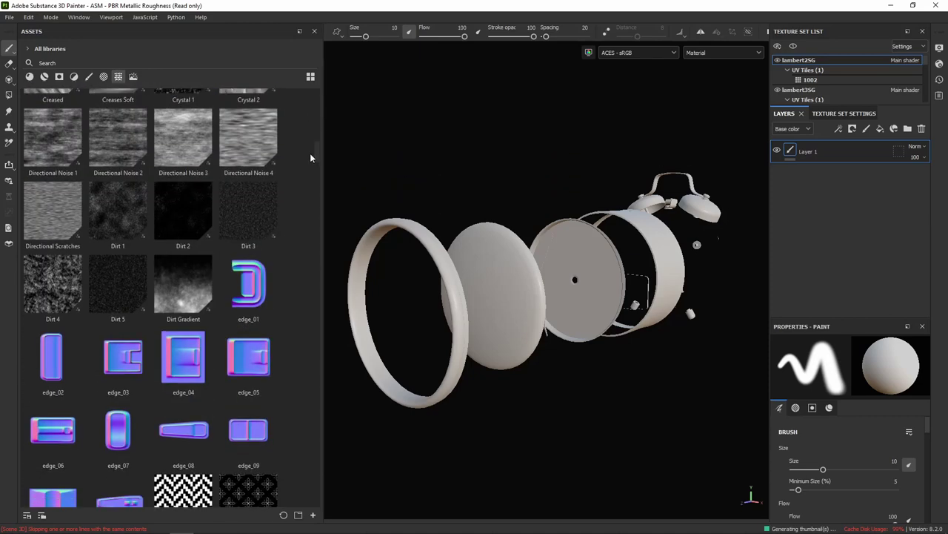
{"action": "mouse_move", "coordinate": [311, 152]}
{"action": "left_mouse_down"}
{"action": "mouse_move", "coordinate": [310, 180]}
{"action": "mouse_move", "coordinate": [315, 159]}
{"action": "left_mouse_up"}
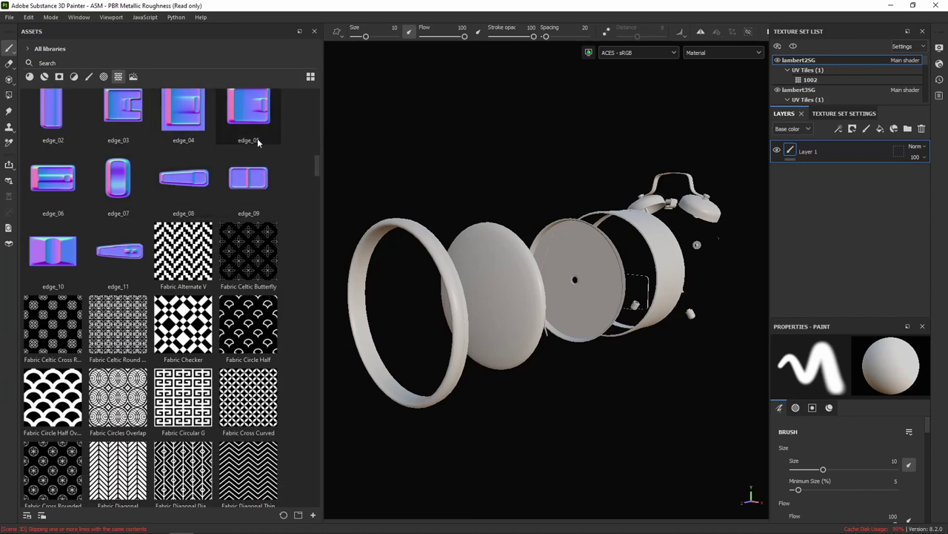
{"action": "left_click", "coordinate": [133, 77]}
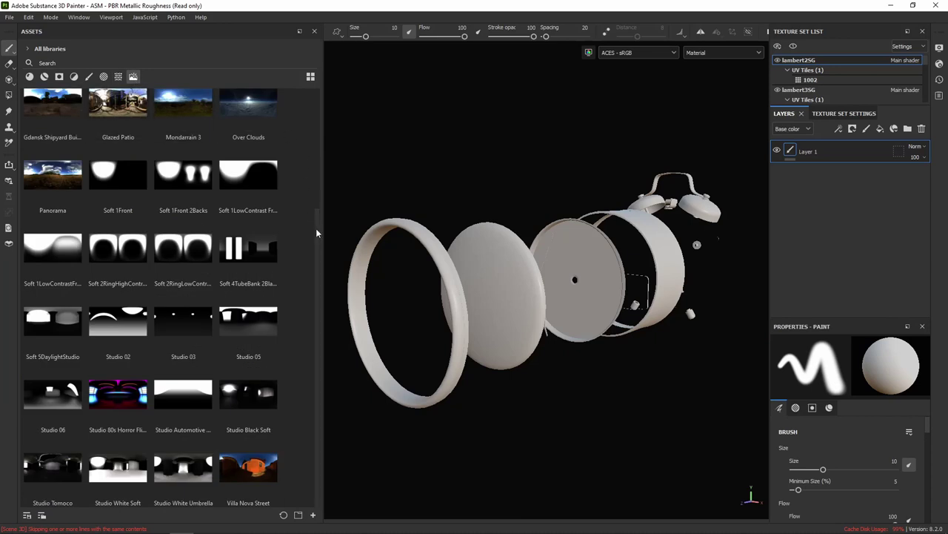
{"action": "mouse_move", "coordinate": [318, 234]}
{"action": "left_mouse_down"}
{"action": "mouse_move", "coordinate": [313, 327]}
{"action": "mouse_move", "coordinate": [324, 98]}
{"action": "left_mouse_up"}
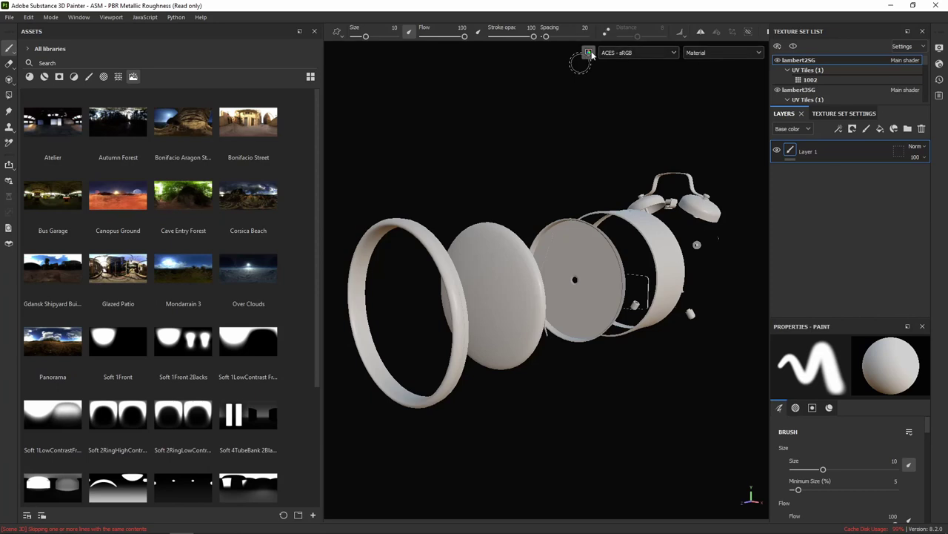
Step: Toggle the viewport display transform off and back on to compare shading
{"action": "left_click", "coordinate": [589, 53]}
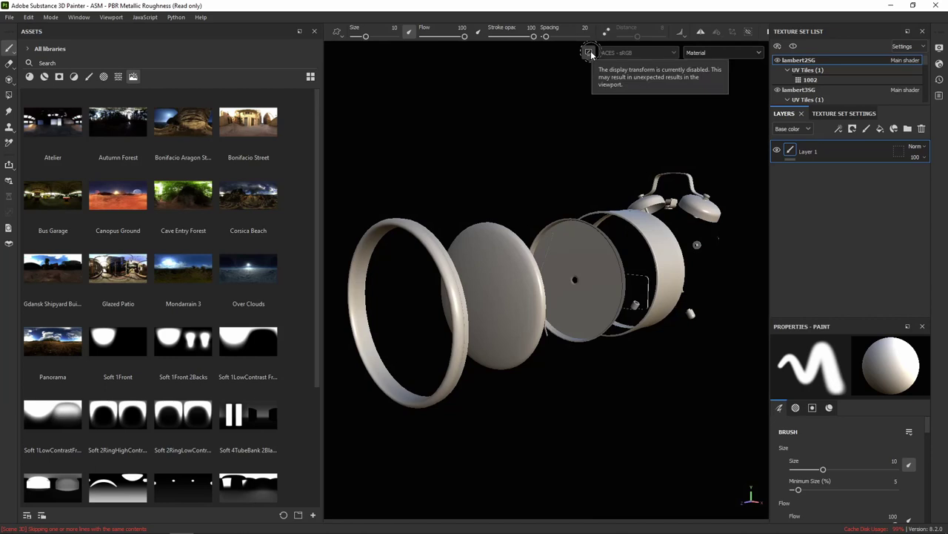
{"action": "left_click", "coordinate": [589, 52]}
{"action": "left_click", "coordinate": [589, 53]}
{"action": "left_click", "coordinate": [589, 52]}
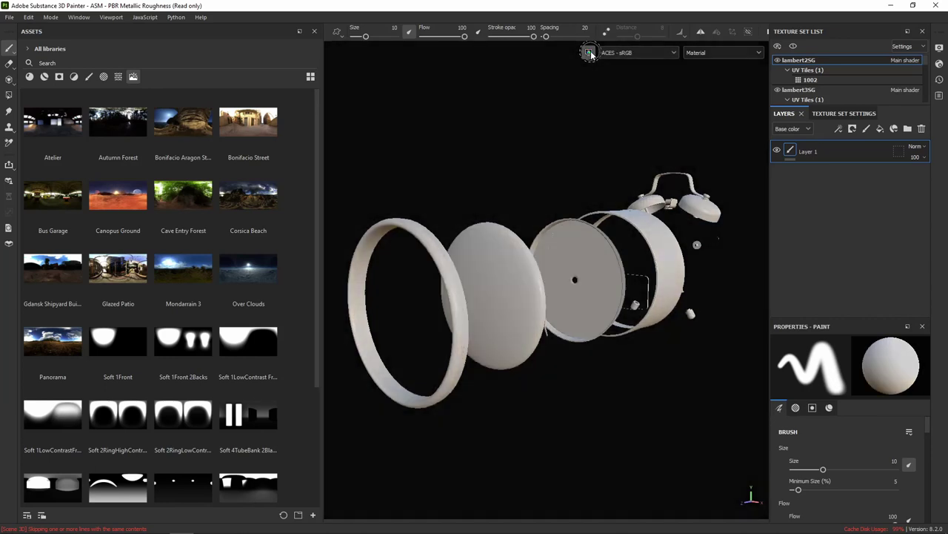
Step: Switch the viewport display transform from ACES - sRGB to ACES - Rec.709
{"action": "left_click", "coordinate": [629, 53]}
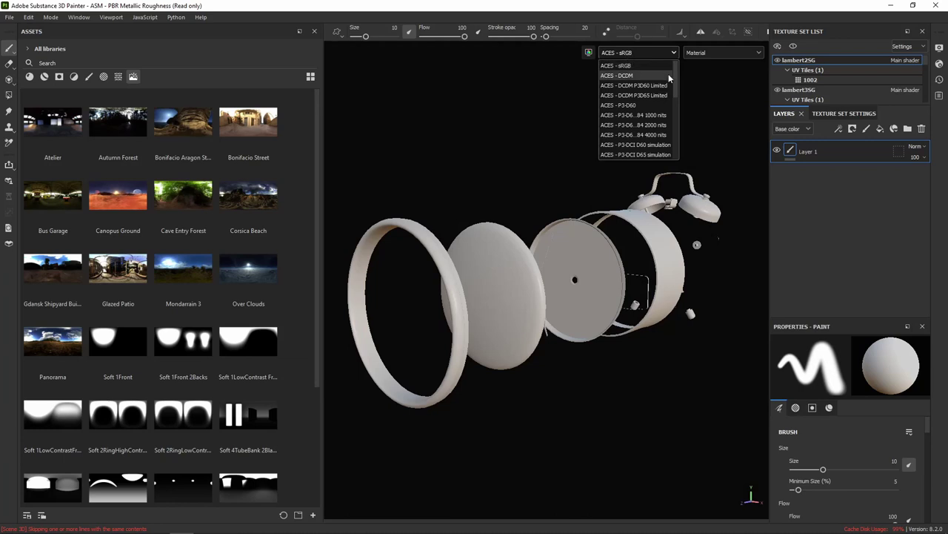
{"action": "left_click_drag", "start_coordinate": [676, 74], "coordinate": [684, 142]}
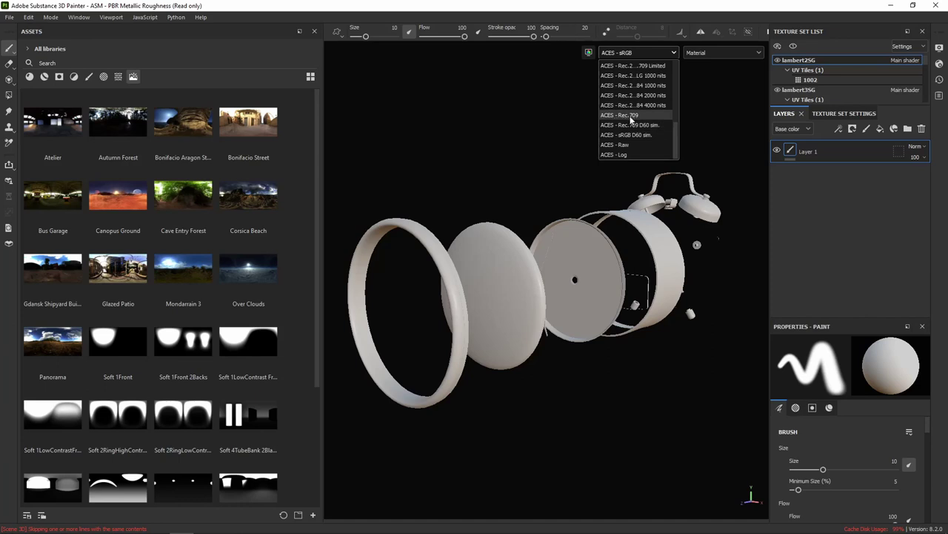
{"action": "key", "text": "Escape"}
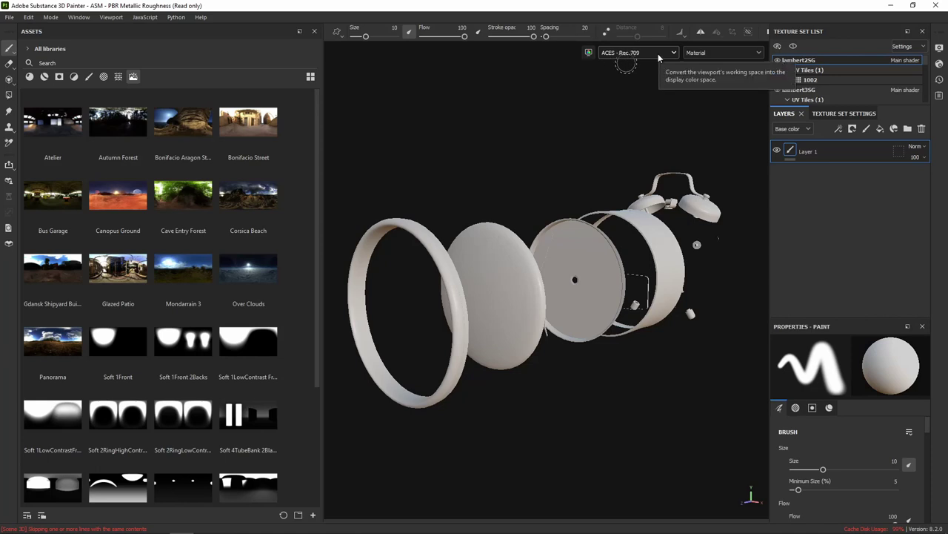
{"action": "left_click", "coordinate": [659, 53]}
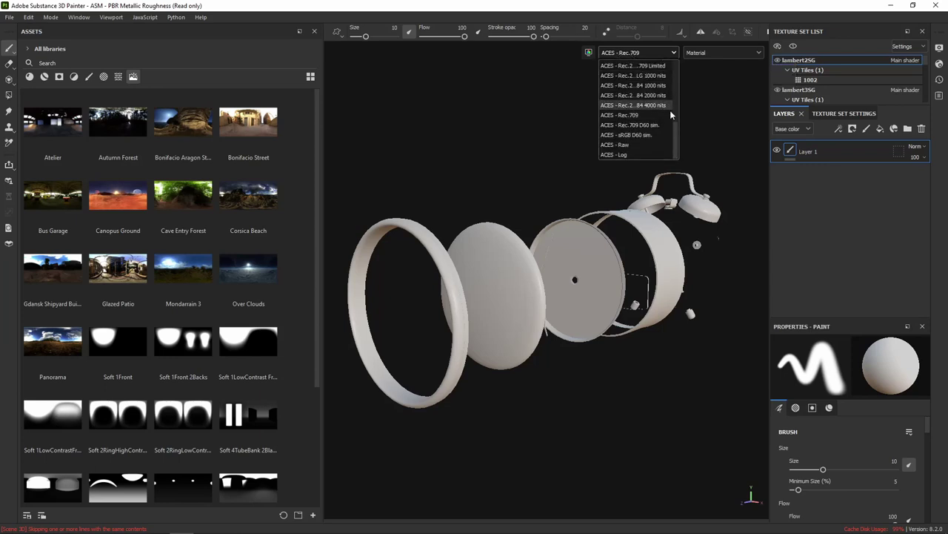
{"action": "left_click_drag", "start_coordinate": [676, 141], "coordinate": [673, 48]}
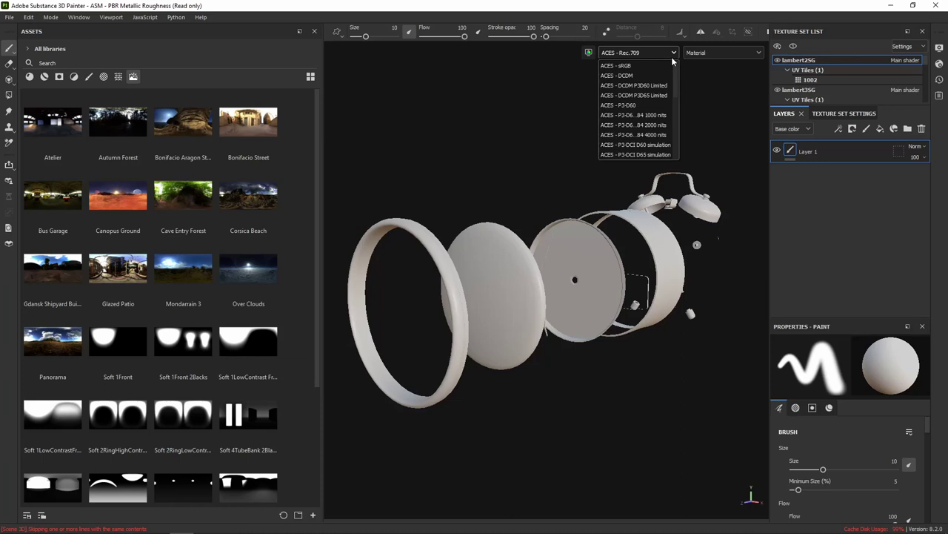
{"action": "left_click_drag", "start_coordinate": [677, 69], "coordinate": [679, 140]}
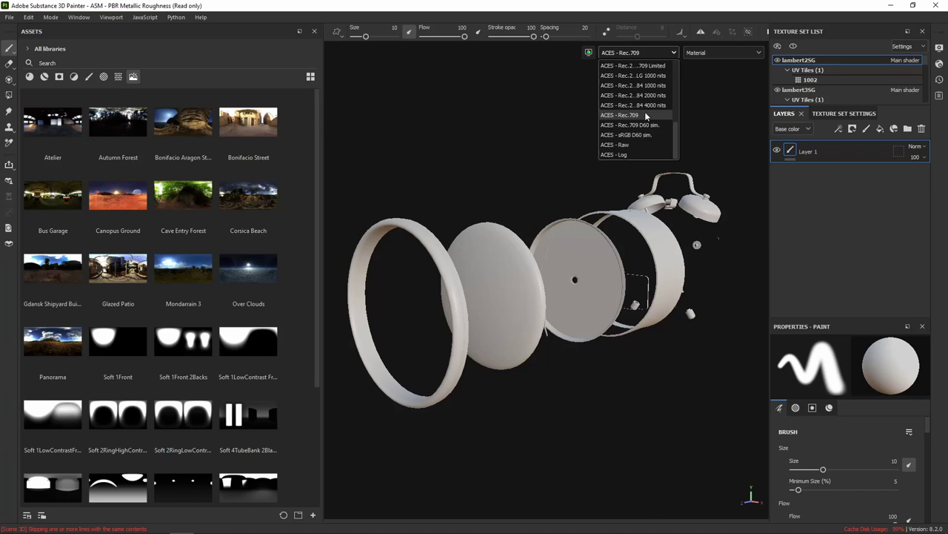
{"action": "left_click", "coordinate": [646, 117]}
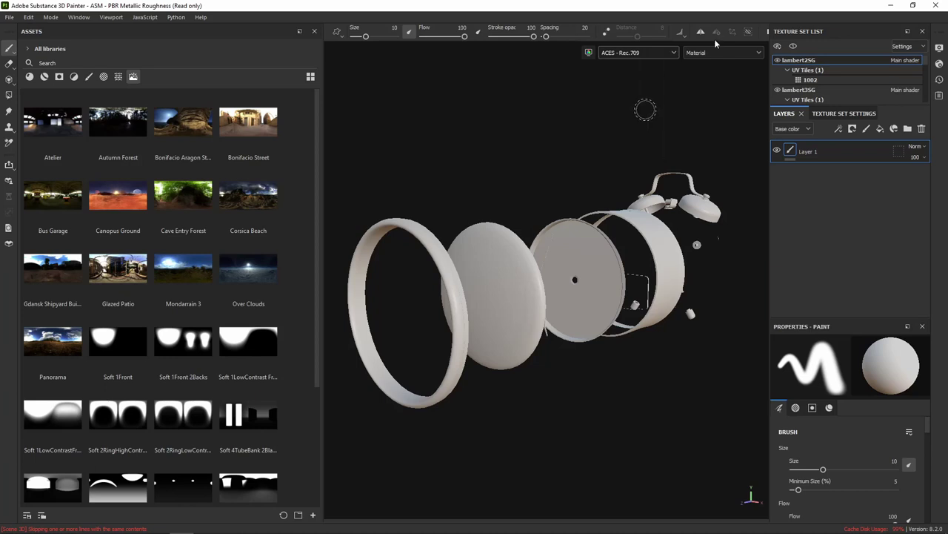
{"action": "left_click", "coordinate": [723, 53]}
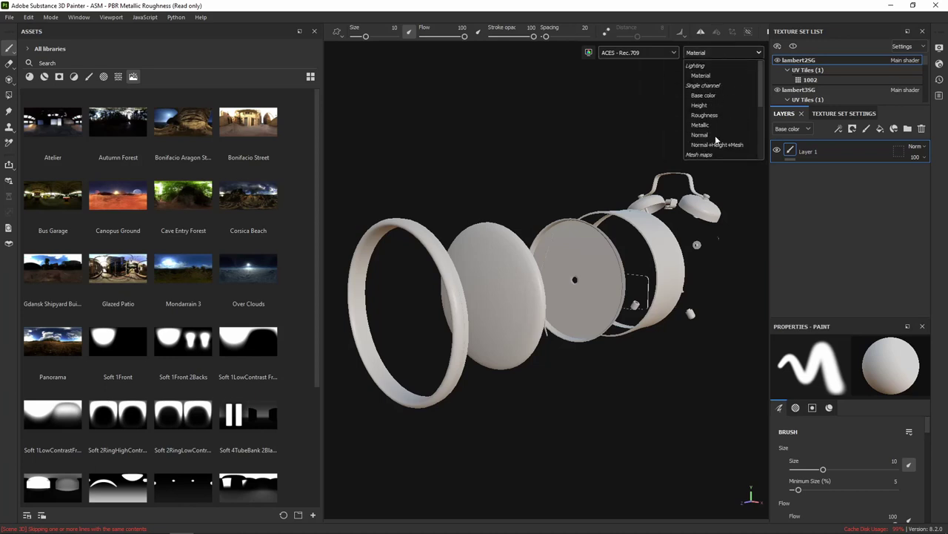
{"action": "scroll", "coordinate": [723, 133], "scroll_direction": "down", "scroll_amount": 3}
{"action": "scroll", "coordinate": [725, 115], "scroll_direction": "down", "scroll_amount": 2}
{"action": "scroll", "coordinate": [723, 115], "scroll_direction": "down", "scroll_amount": 2}
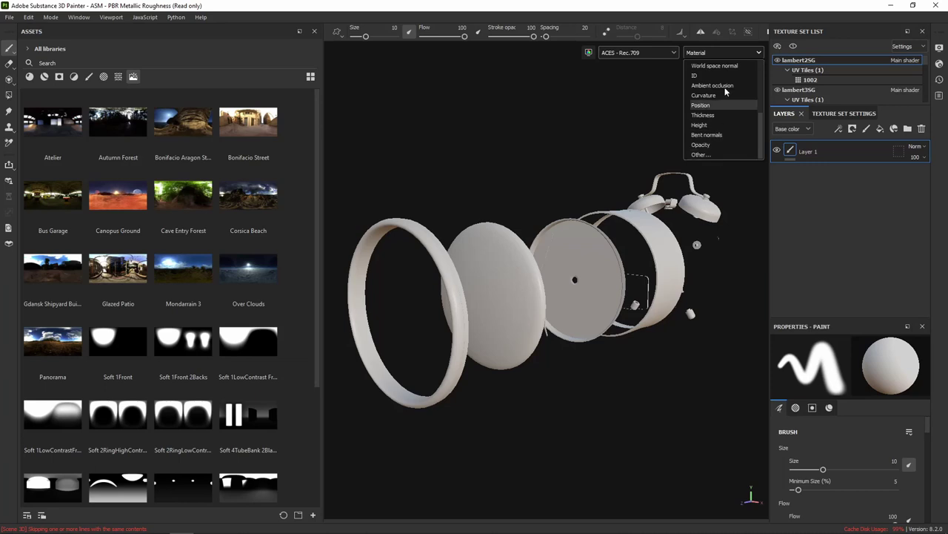
{"action": "scroll", "coordinate": [716, 100], "scroll_direction": "up", "scroll_amount": 2}
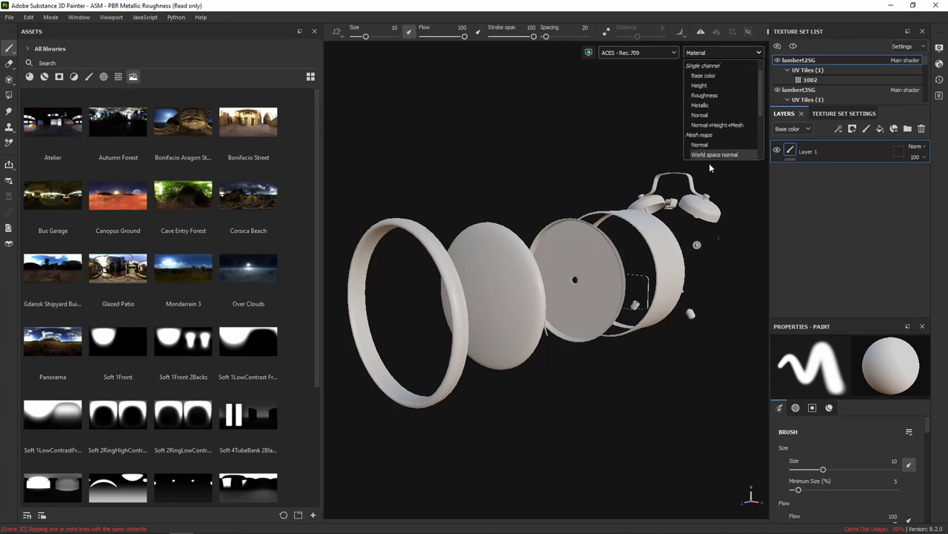
{"action": "scroll", "coordinate": [713, 87], "scroll_direction": "up", "scroll_amount": 1}
{"action": "scroll", "coordinate": [707, 95], "scroll_direction": "up", "scroll_amount": 2}
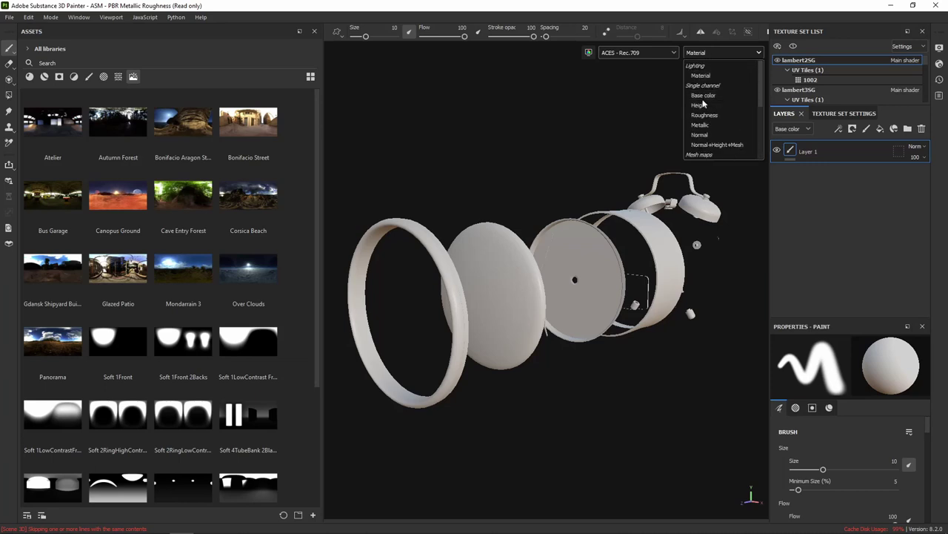
{"action": "left_click", "coordinate": [693, 18]}
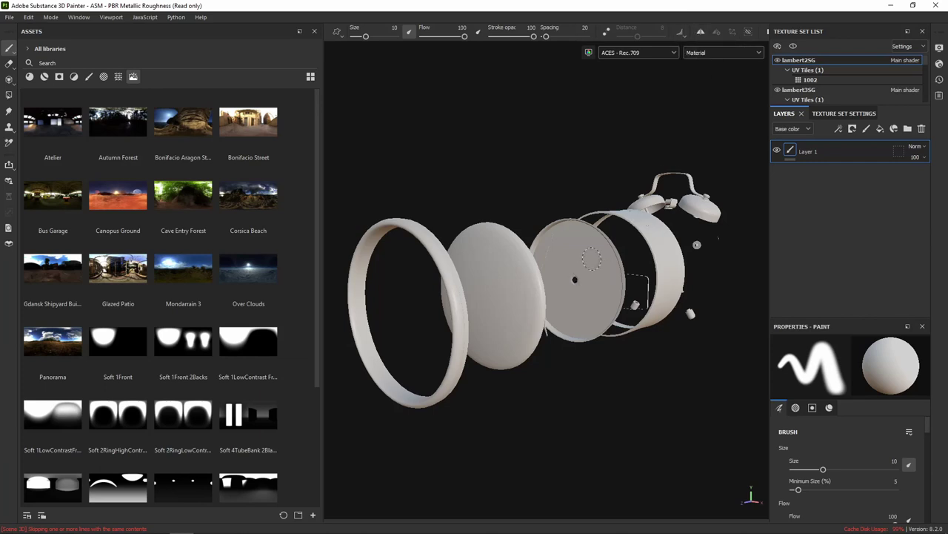
{"action": "left_click_drag", "start_coordinate": [594, 272], "coordinate": [586, 280], "text": "alt"}
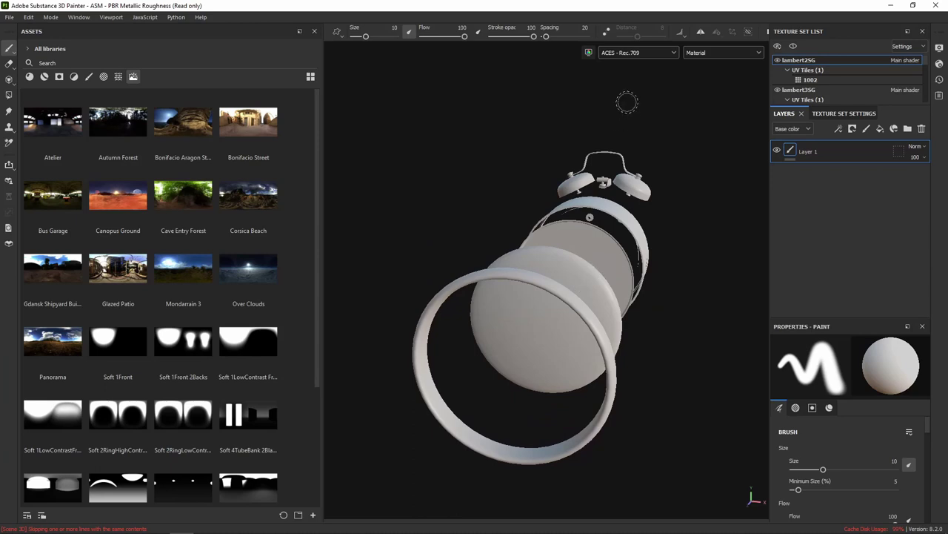
{"action": "left_click", "coordinate": [700, 32]}
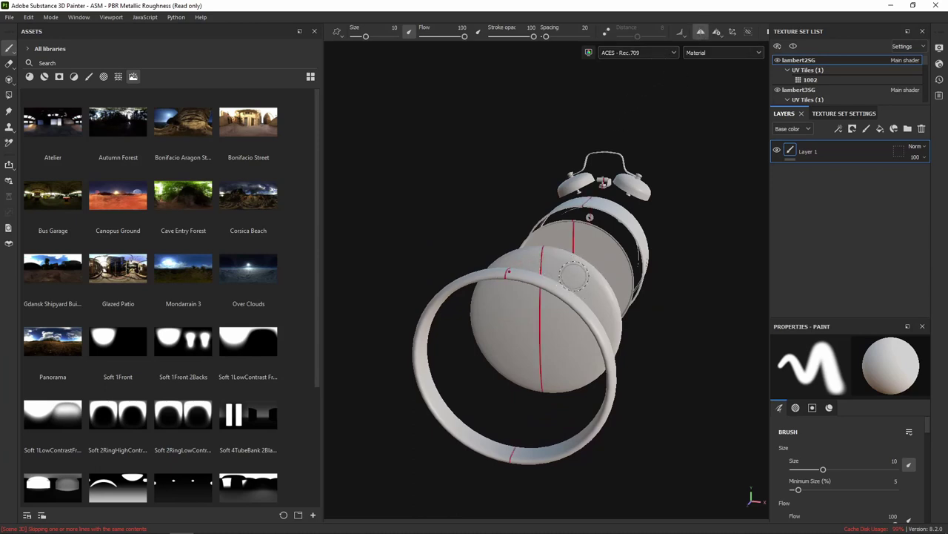
{"action": "left_click", "coordinate": [701, 34]}
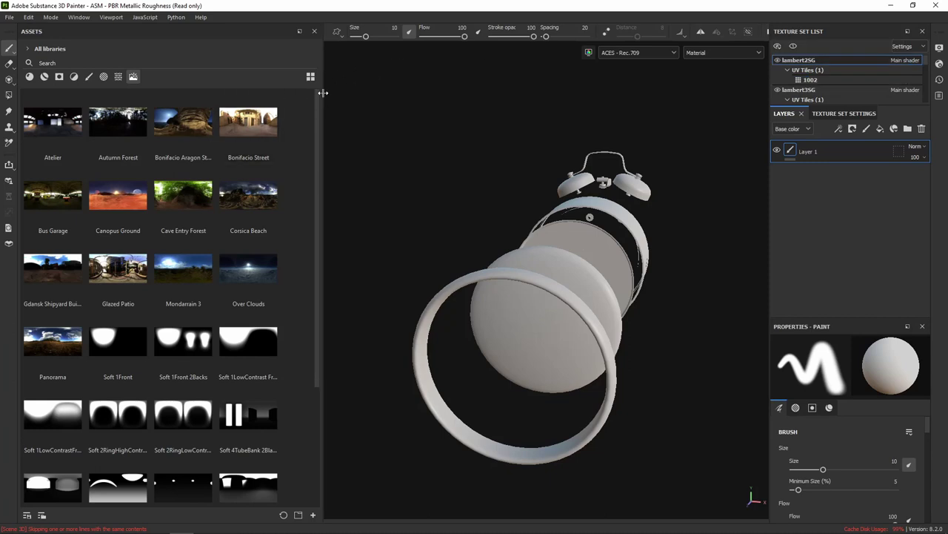
Step: Narrow the Assets panel, try isolating the current part, then switch the viewport to the 3D/2D split layout
{"action": "left_click_drag", "start_coordinate": [323, 92], "coordinate": [160, 93]}
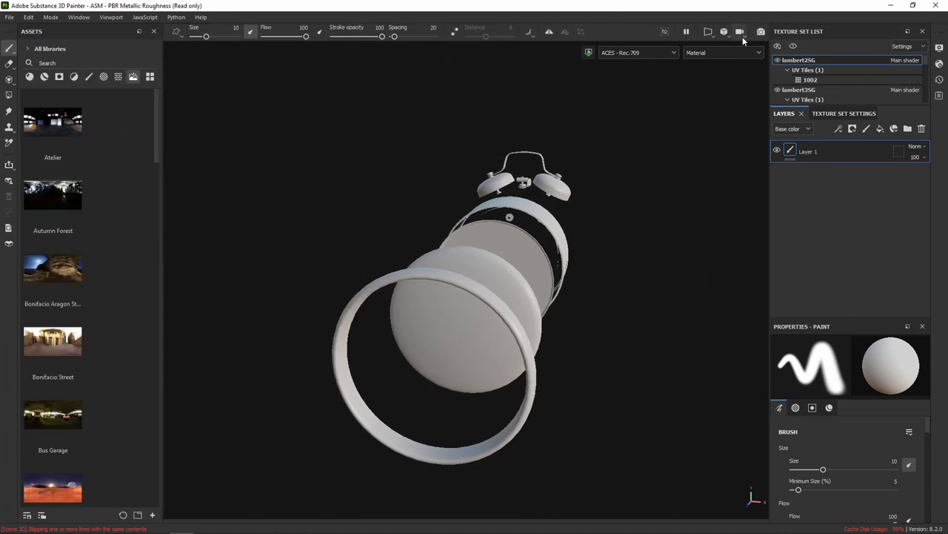
{"action": "left_click", "coordinate": [665, 30]}
{"action": "left_click", "coordinate": [666, 30]}
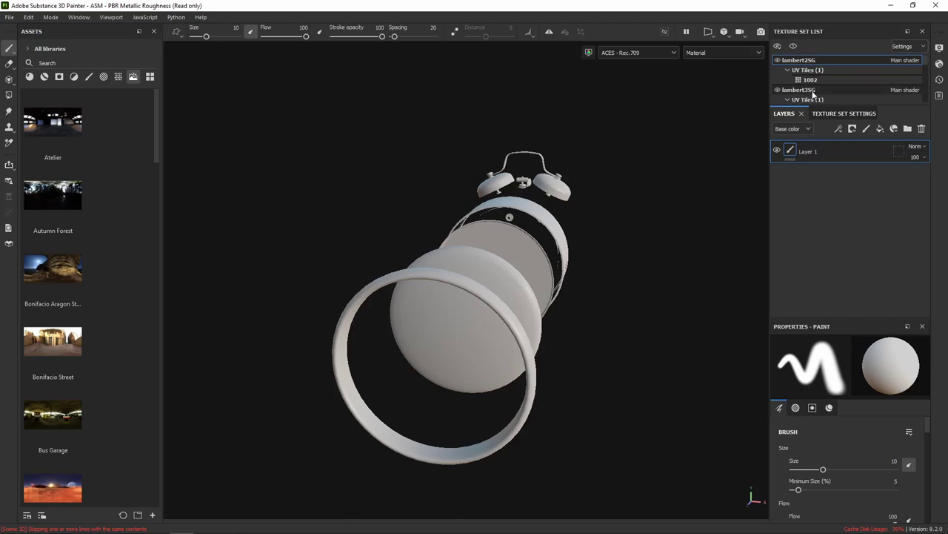
{"action": "left_click", "coordinate": [666, 31]}
{"action": "left_click", "coordinate": [666, 31]}
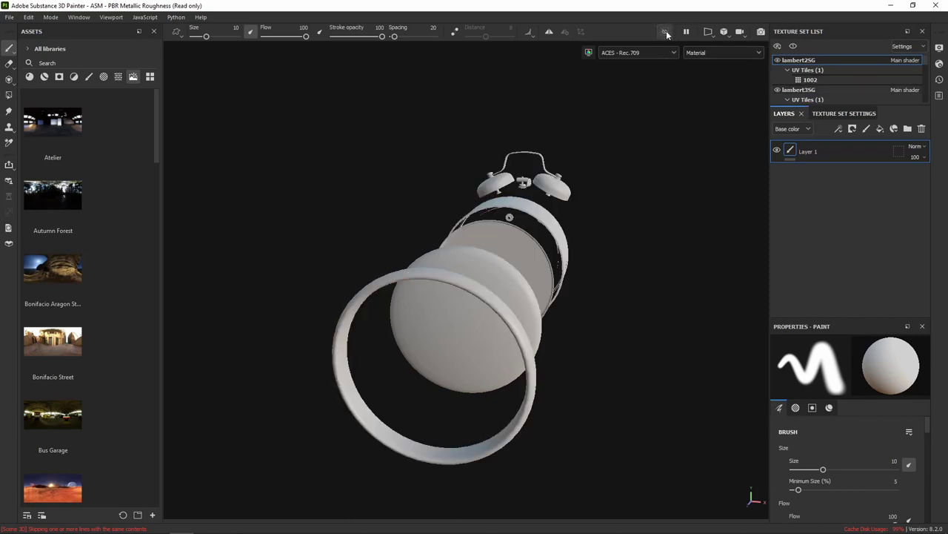
{"action": "left_click", "coordinate": [709, 32]}
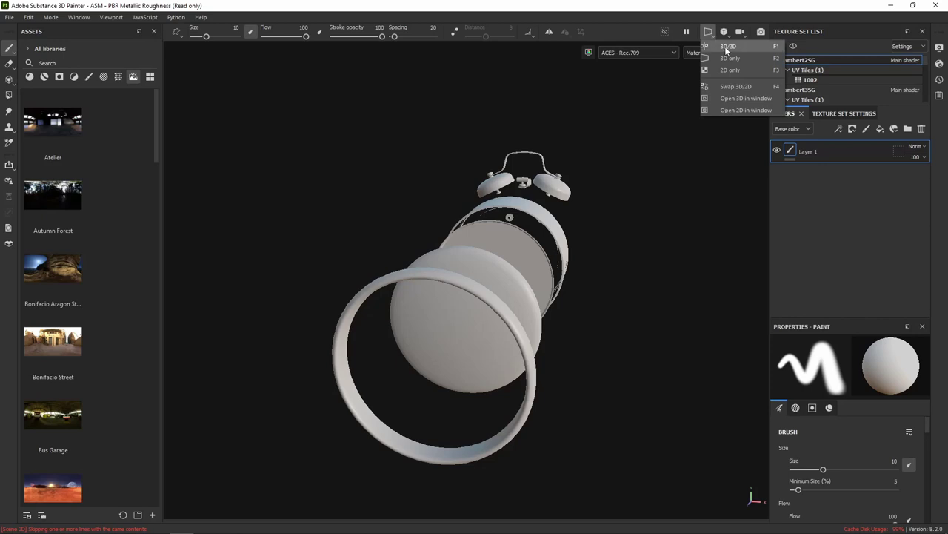
{"action": "left_click", "coordinate": [725, 46]}
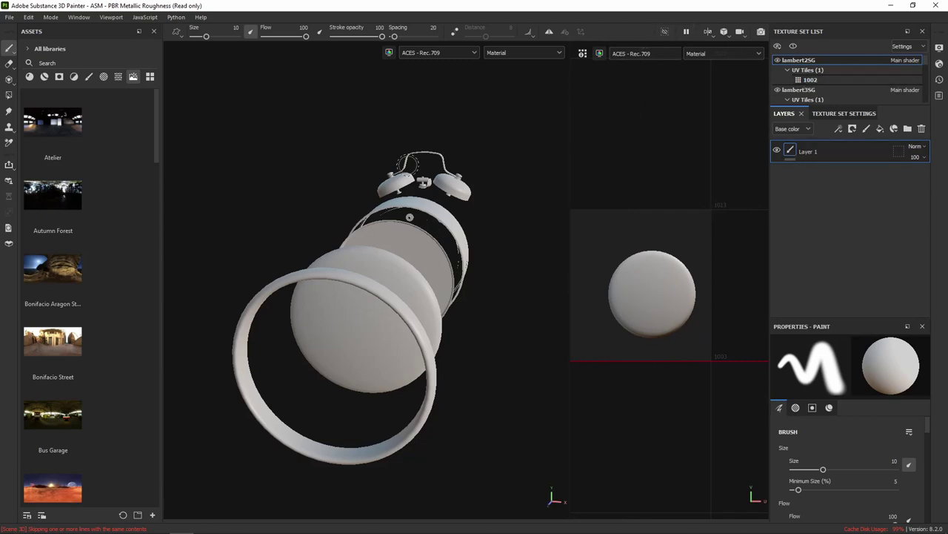
Step: Show Materials in the Assets panel as a name List, then narrow the panel again
{"action": "left_click", "coordinate": [30, 77]}
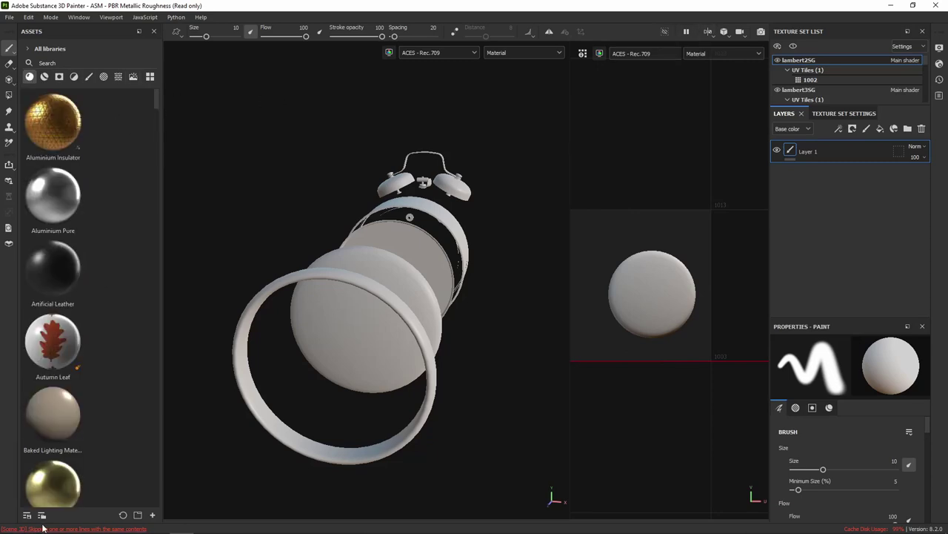
{"action": "left_click_drag", "start_coordinate": [159, 115], "coordinate": [274, 108]}
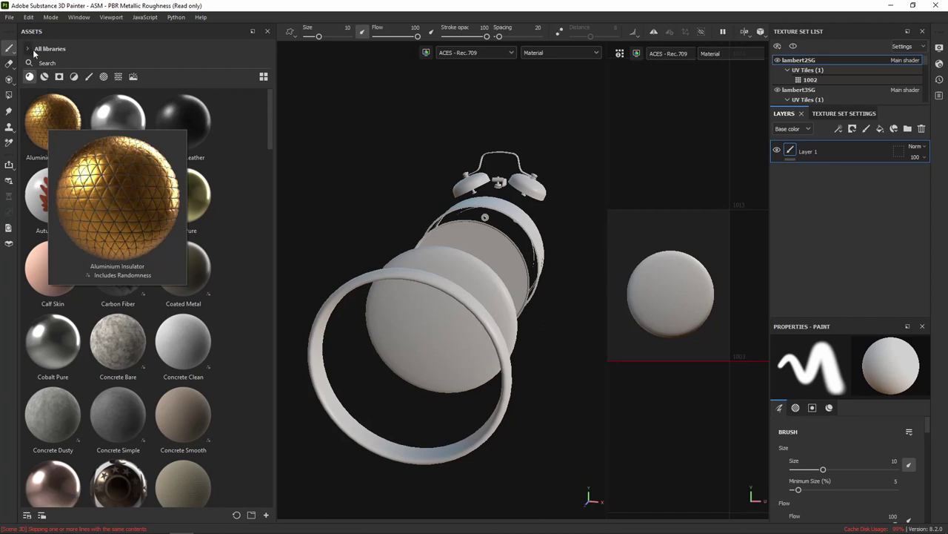
{"action": "left_click", "coordinate": [262, 78]}
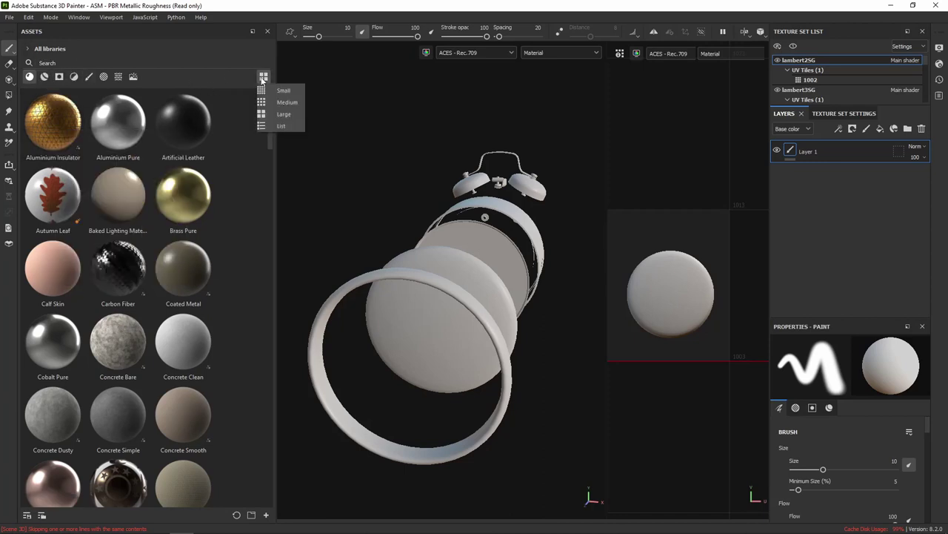
{"action": "left_click", "coordinate": [281, 126]}
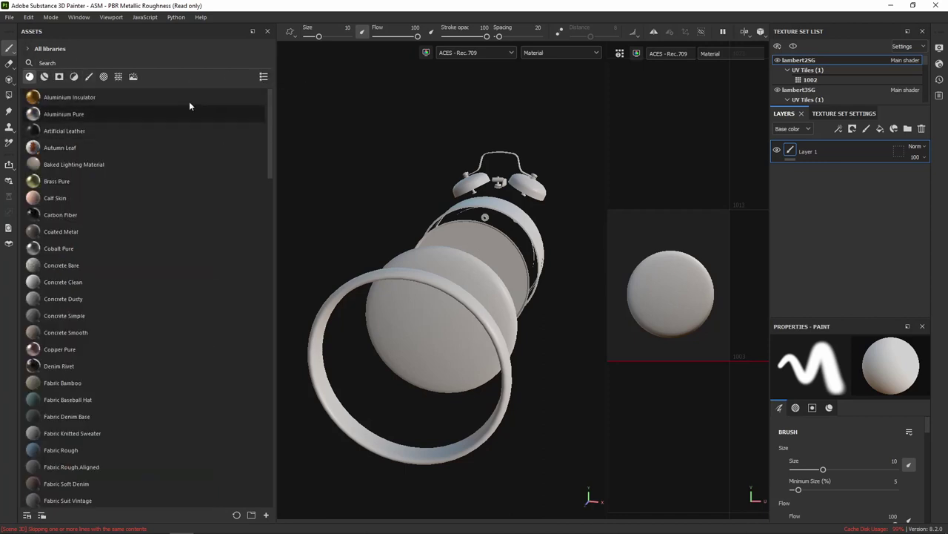
{"action": "left_click_drag", "start_coordinate": [276, 174], "coordinate": [123, 178]}
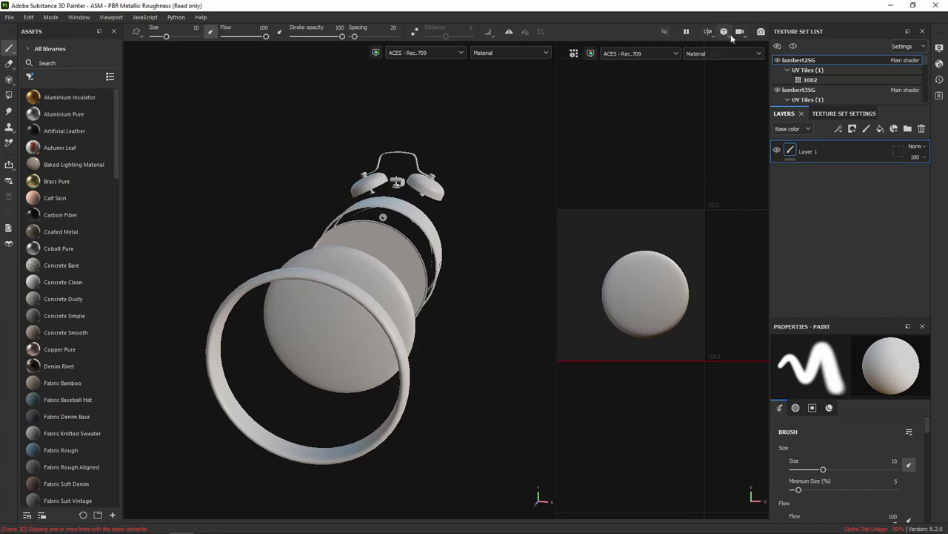
Step: Try the orthographic camera while orbiting the clock, then return to perspective
{"action": "left_click", "coordinate": [730, 34]}
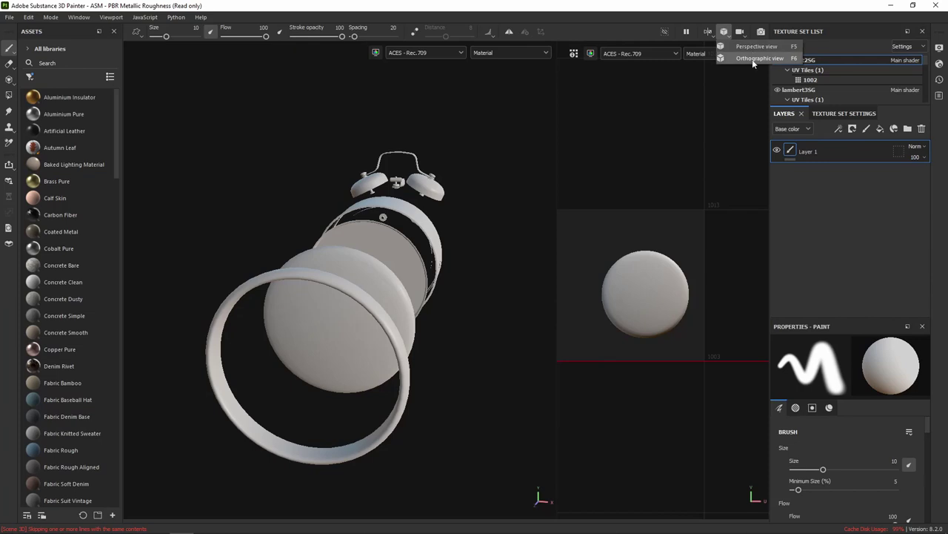
{"action": "left_click", "coordinate": [753, 59]}
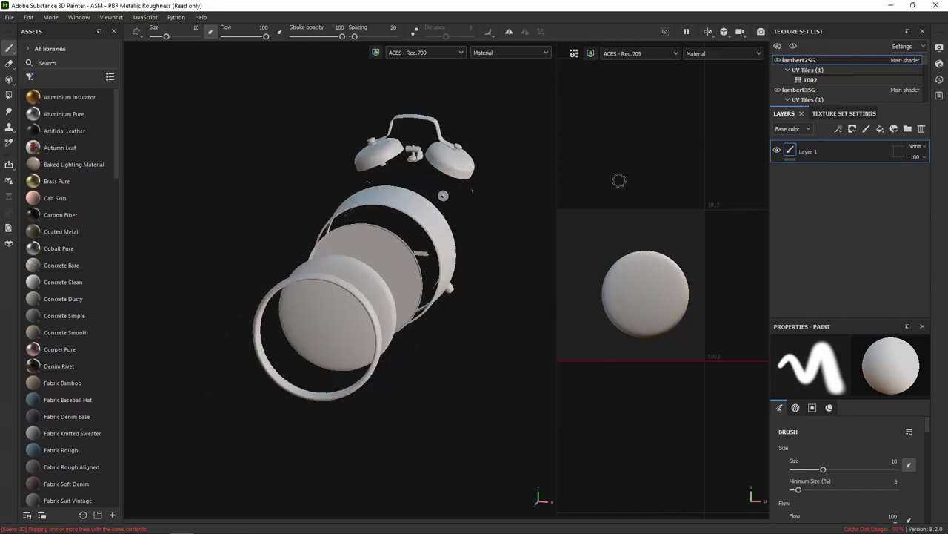
{"action": "mouse_move", "coordinate": [443, 263]}
{"action": "left_mouse_down", "text": "alt"}
{"action": "mouse_move", "coordinate": [463, 225]}
{"action": "mouse_move", "coordinate": [273, 227]}
{"action": "mouse_move", "coordinate": [308, 216]}
{"action": "left_mouse_up", "text": "alt"}
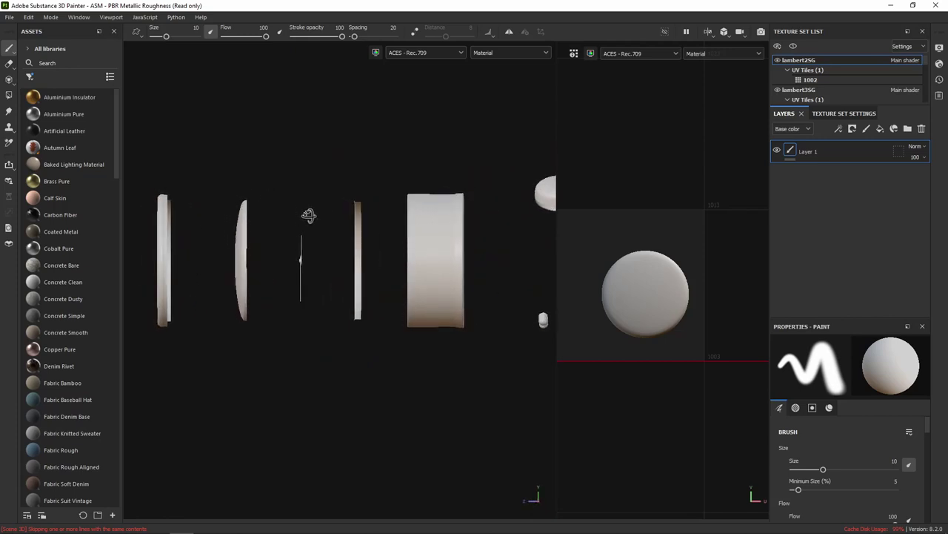
{"action": "mouse_move", "coordinate": [309, 216]}
{"action": "left_mouse_down", "text": "alt"}
{"action": "mouse_move", "coordinate": [425, 275]}
{"action": "mouse_move", "coordinate": [309, 250]}
{"action": "mouse_move", "coordinate": [462, 265]}
{"action": "mouse_move", "coordinate": [486, 224]}
{"action": "mouse_move", "coordinate": [472, 208]}
{"action": "mouse_move", "coordinate": [470, 217]}
{"action": "mouse_move", "coordinate": [485, 218]}
{"action": "mouse_move", "coordinate": [307, 220]}
{"action": "mouse_move", "coordinate": [381, 222]}
{"action": "mouse_move", "coordinate": [323, 244]}
{"action": "mouse_move", "coordinate": [352, 245]}
{"action": "left_mouse_up", "text": "alt"}
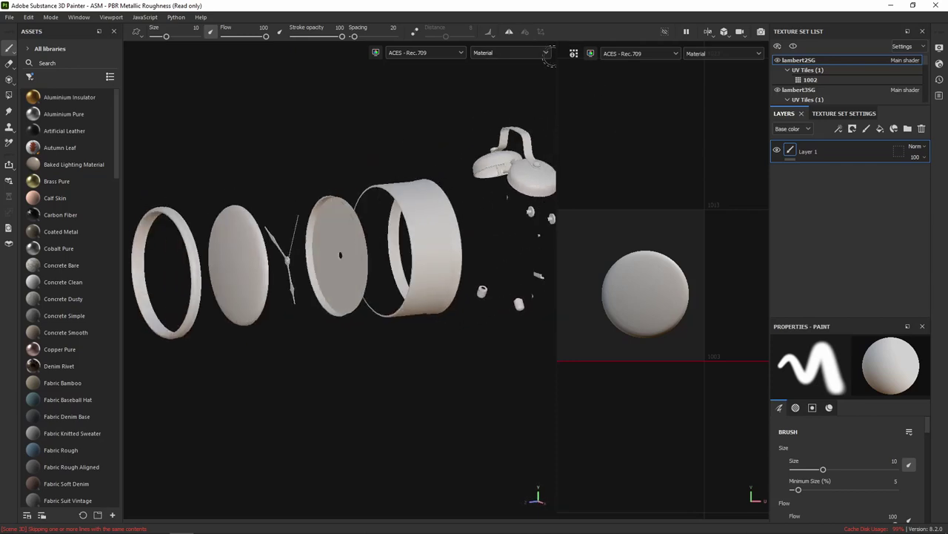
{"action": "left_click", "coordinate": [708, 33]}
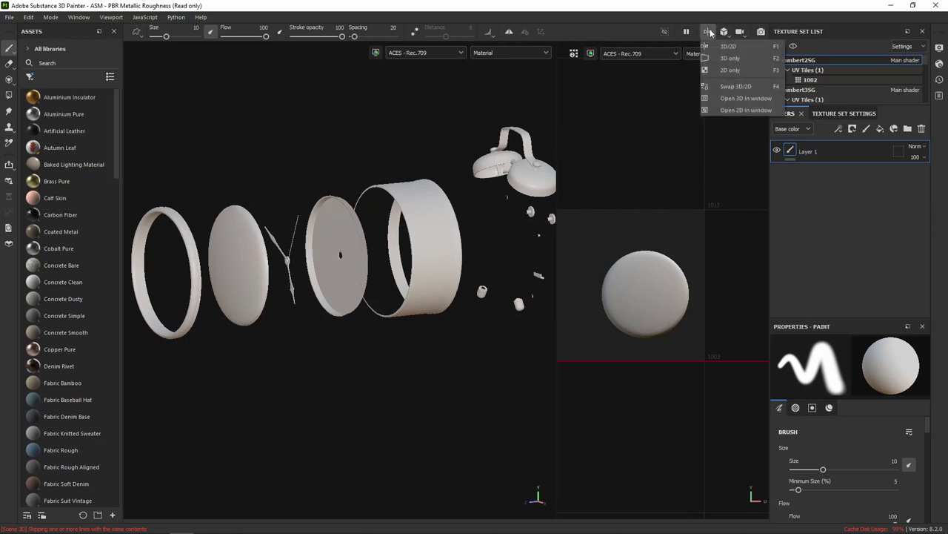
{"action": "left_click", "coordinate": [723, 33]}
{"action": "left_click", "coordinate": [736, 46]}
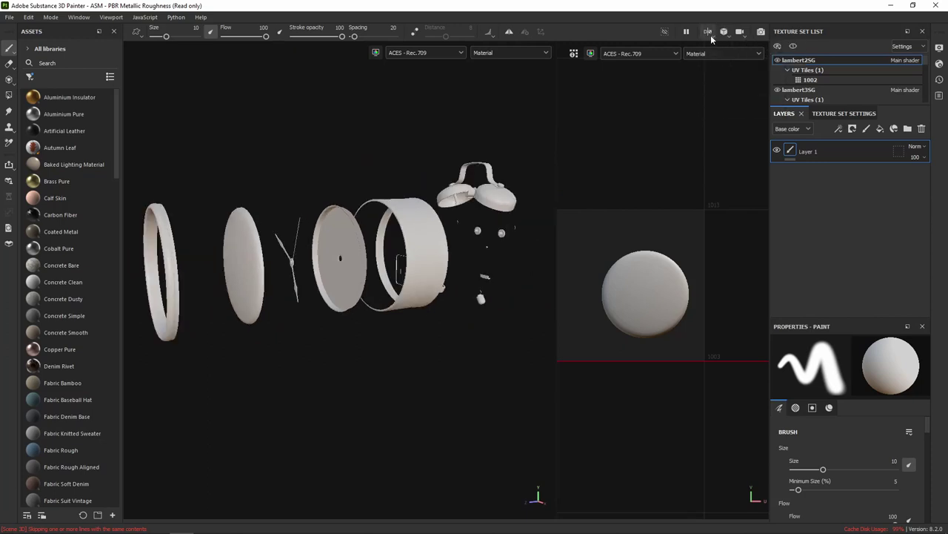
Step: Swap the 3D and 2D views twice, then set the layout to 3D only
{"action": "left_click", "coordinate": [709, 32]}
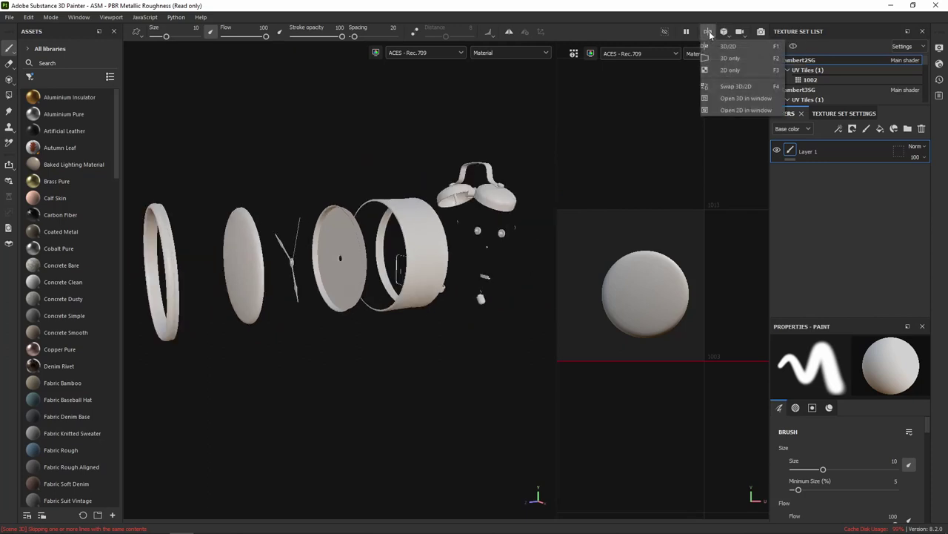
{"action": "left_click", "coordinate": [747, 87]}
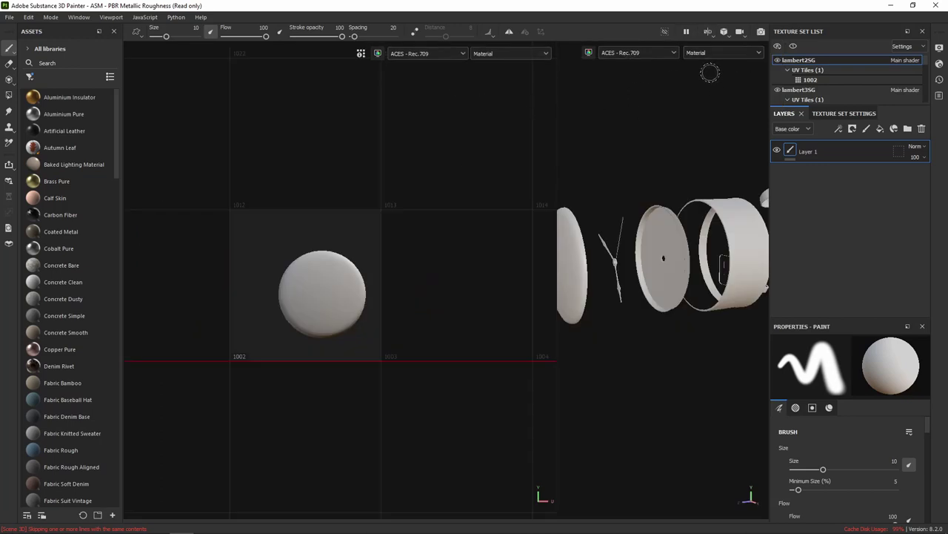
{"action": "left_click", "coordinate": [710, 32]}
{"action": "left_click", "coordinate": [736, 86]}
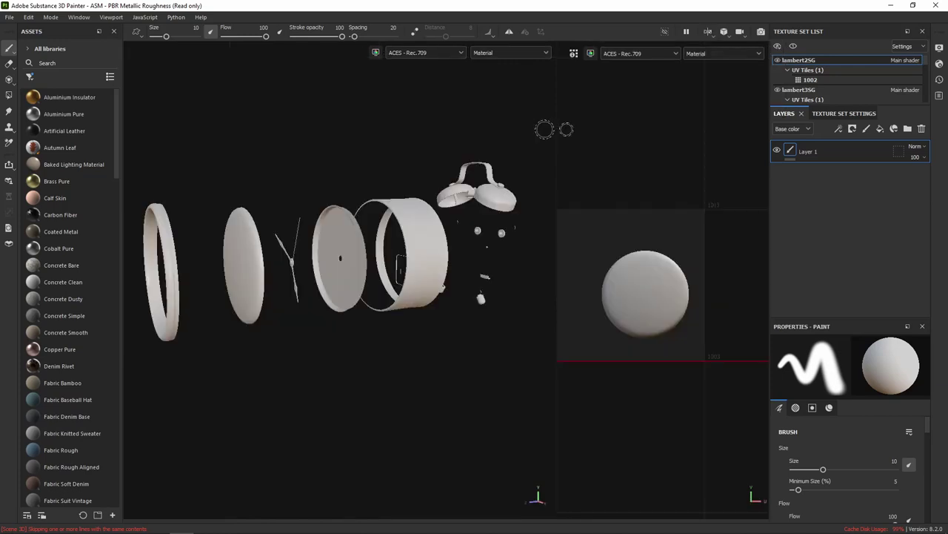
{"action": "left_click", "coordinate": [708, 33]}
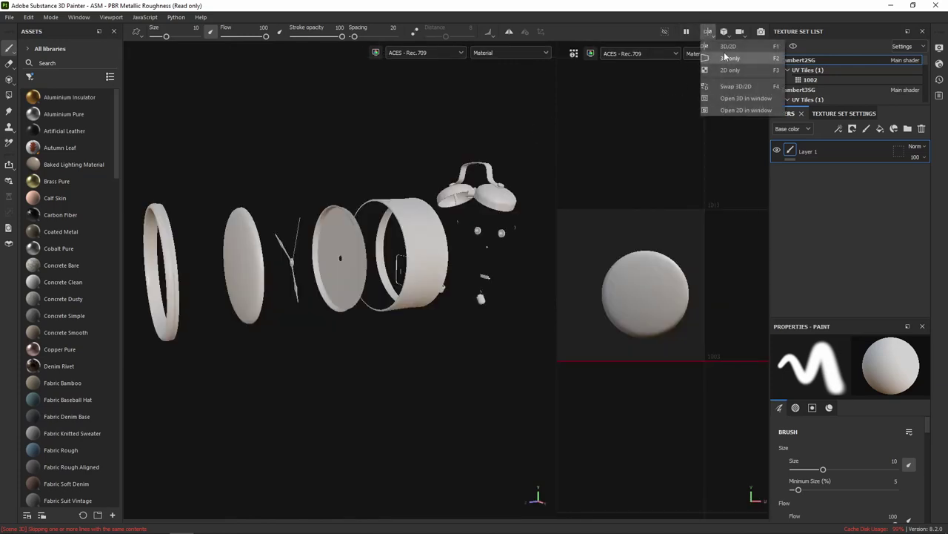
{"action": "left_click", "coordinate": [730, 61]}
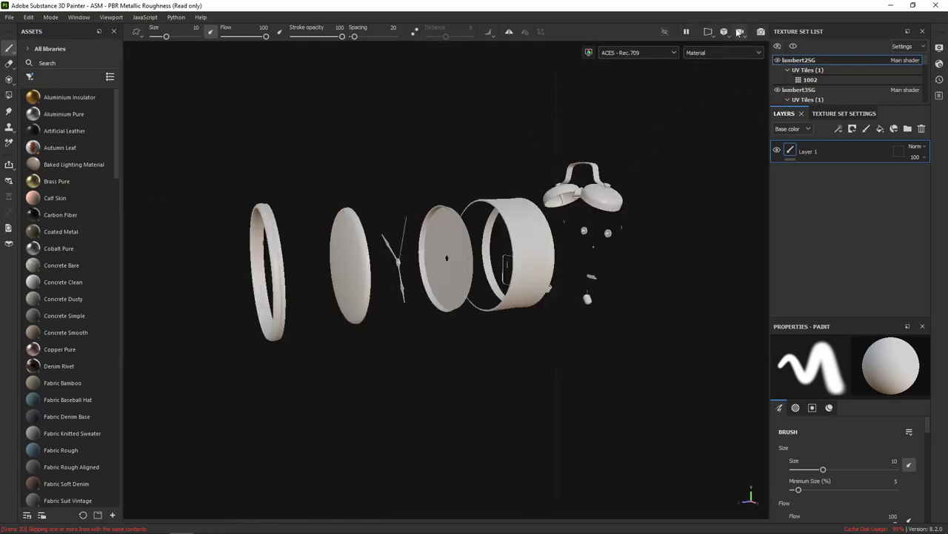
Step: Check the camera rotation options, then drag the right dock's edge left to widen its panels
{"action": "left_click", "coordinate": [740, 33]}
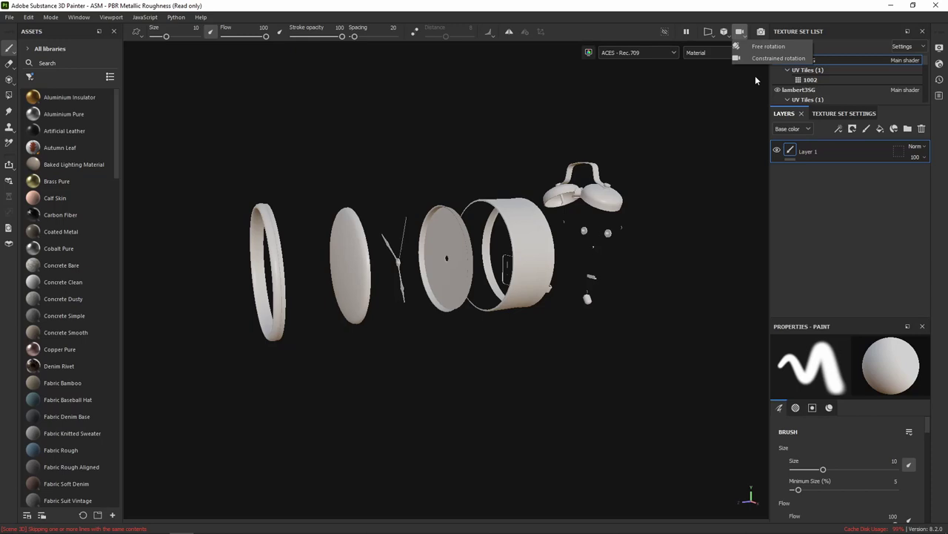
{"action": "left_click", "coordinate": [765, 32]}
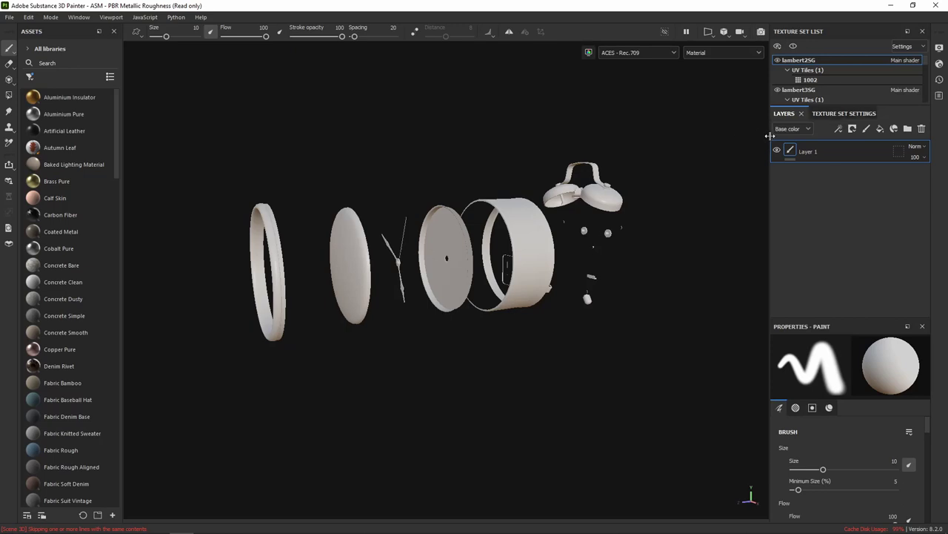
{"action": "left_click_drag", "start_coordinate": [769, 141], "coordinate": [663, 140]}
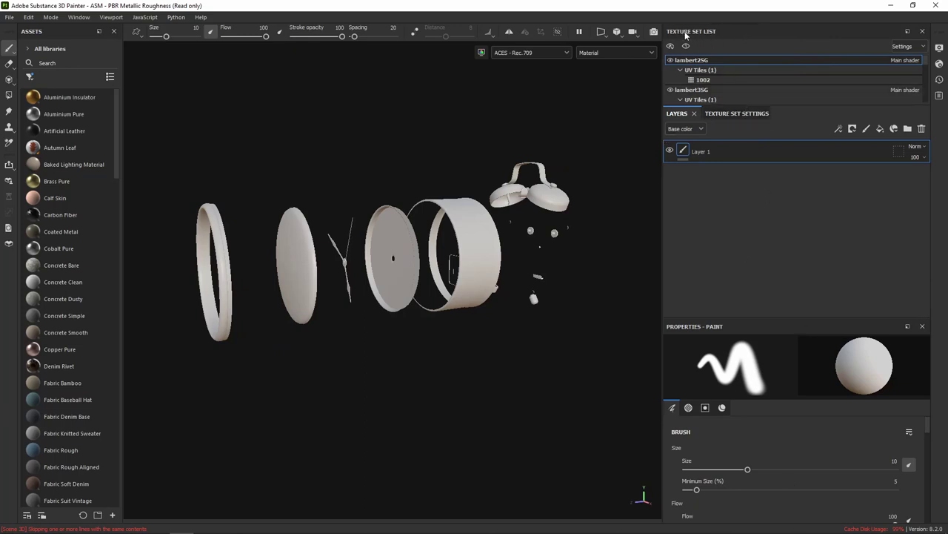
Step: Undock the Texture Set List as a floating window, lengthen it, and move it off the model
{"action": "left_click_drag", "start_coordinate": [689, 31], "coordinate": [360, 101]}
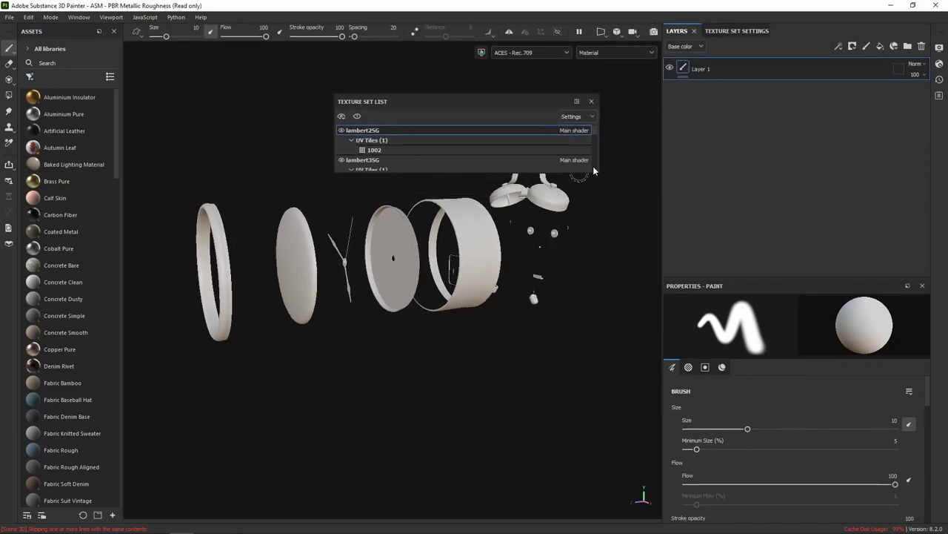
{"action": "mouse_move", "coordinate": [600, 172]}
{"action": "left_mouse_down"}
{"action": "mouse_move", "coordinate": [600, 508]}
{"action": "mouse_move", "coordinate": [601, 352]}
{"action": "left_mouse_up"}
{"action": "left_click_drag", "start_coordinate": [440, 99], "coordinate": [626, 82]}
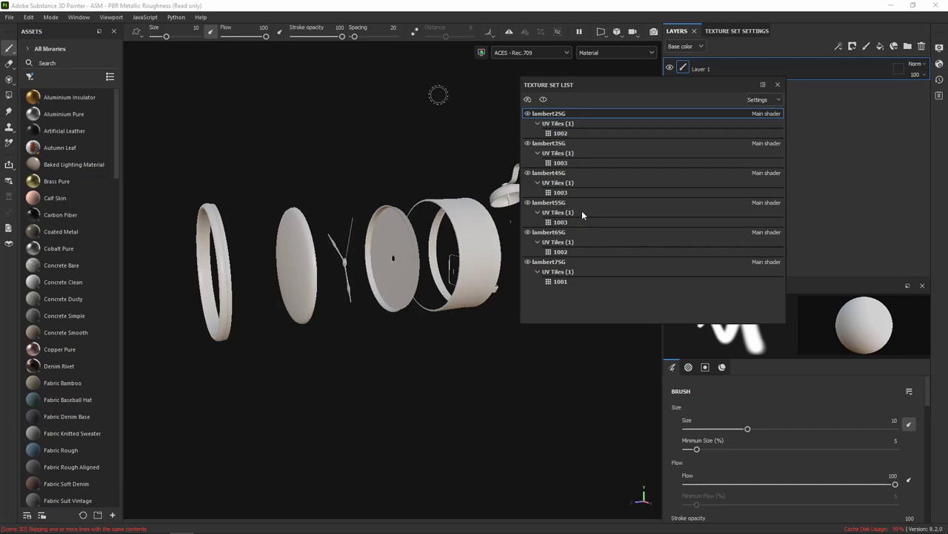
Step: Isolate lambert2SG through lambert7SG one at a time, ending back on the lambert2SG disc
{"action": "left_click", "coordinate": [544, 99]}
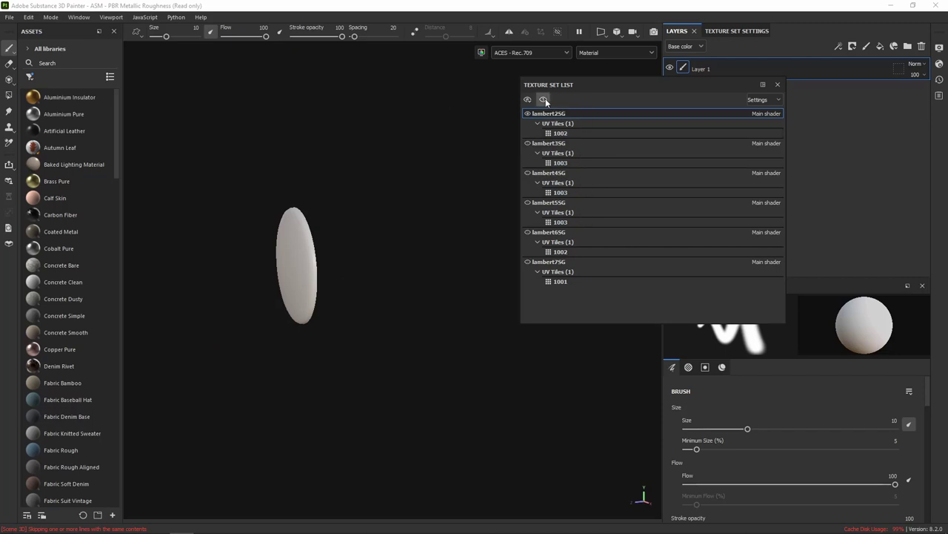
{"action": "left_click", "coordinate": [562, 148]}
{"action": "left_click", "coordinate": [558, 177]}
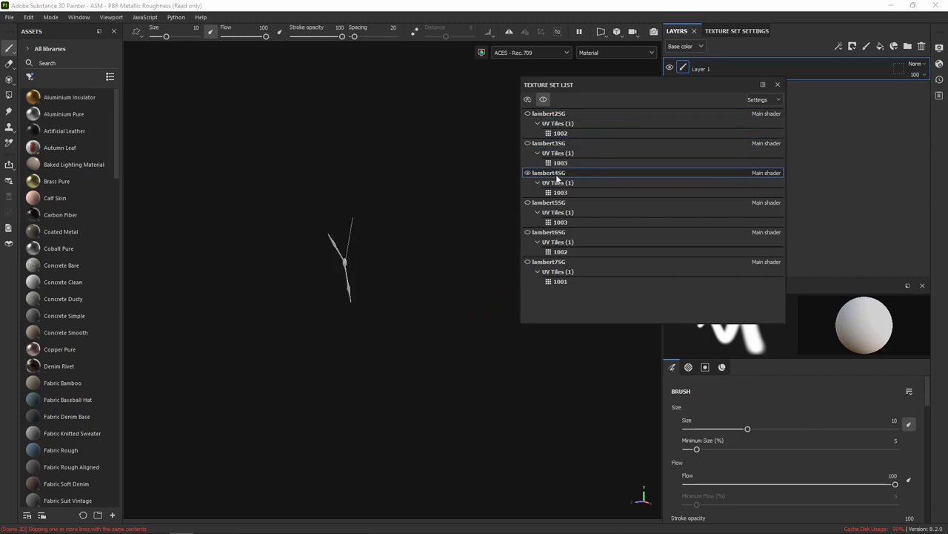
{"action": "left_click", "coordinate": [558, 211]}
{"action": "left_click", "coordinate": [560, 236]}
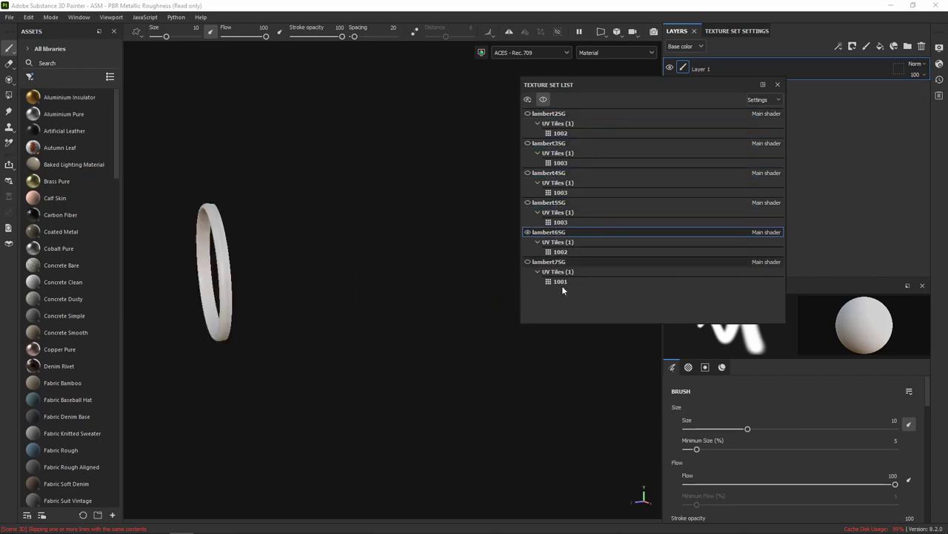
{"action": "left_click", "coordinate": [557, 269]}
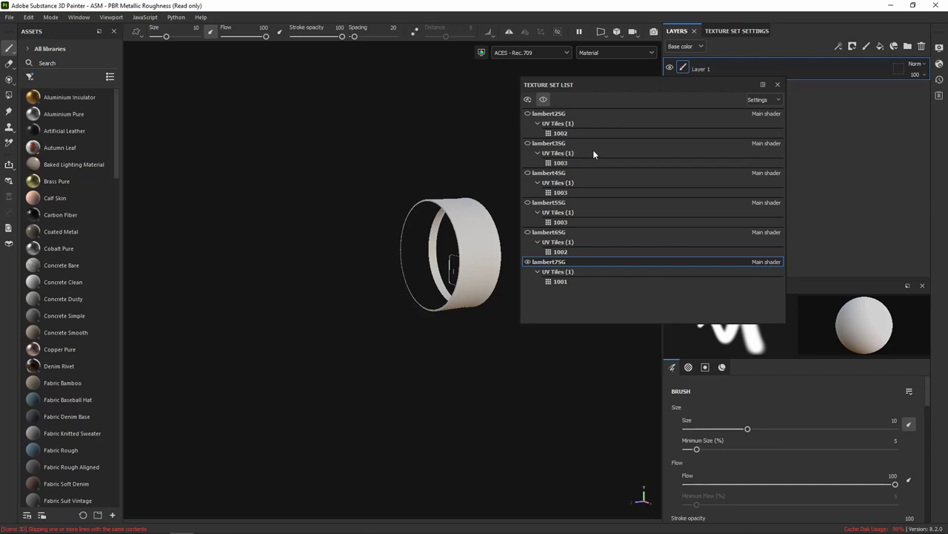
{"action": "left_click", "coordinate": [540, 113]}
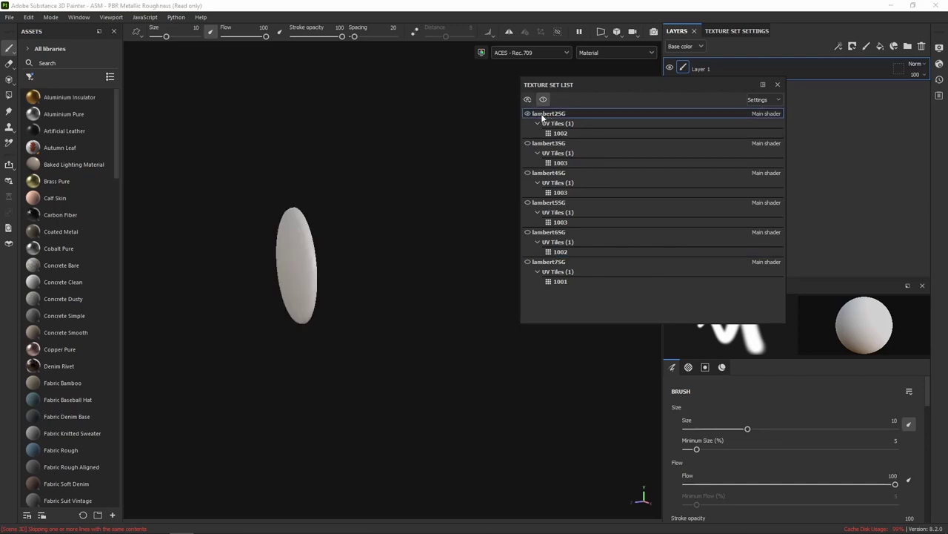
Step: Rename lambert2SG, lambert3SG and lambert4SG to Glass, Face and Arm
{"action": "double_click", "coordinate": [549, 113]}
{"action": "type", "text": "Glass"}
{"action": "key", "text": "Return"}
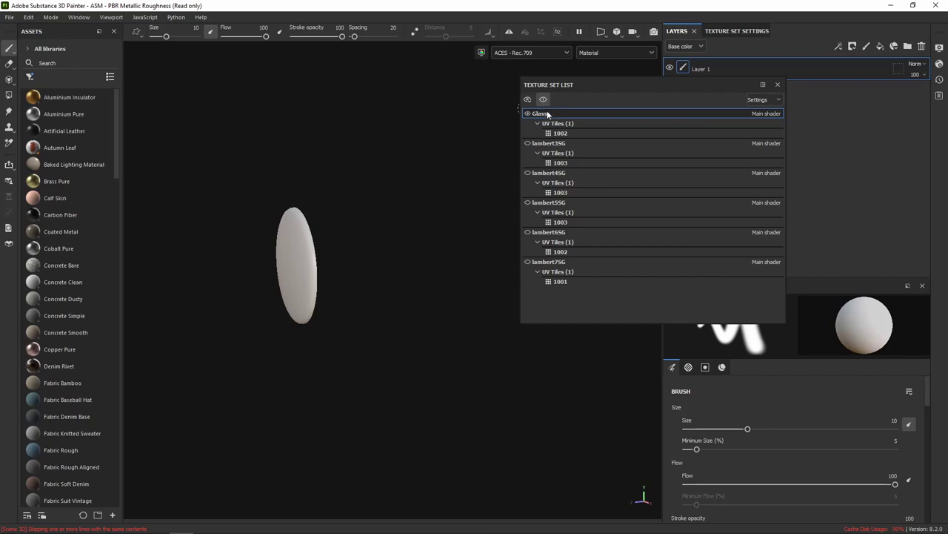
{"action": "left_click", "coordinate": [552, 144]}
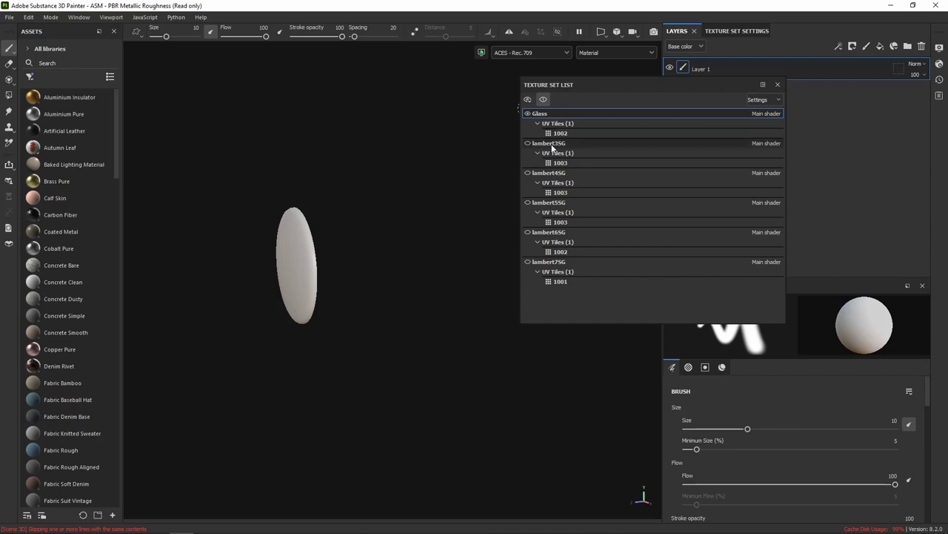
{"action": "double_click", "coordinate": [552, 144]}
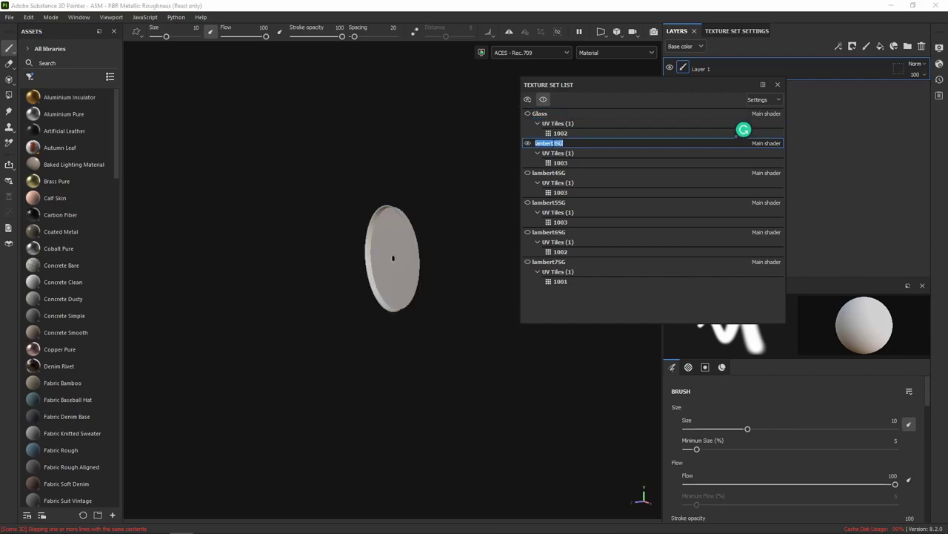
{"action": "type", "text": "Face"}
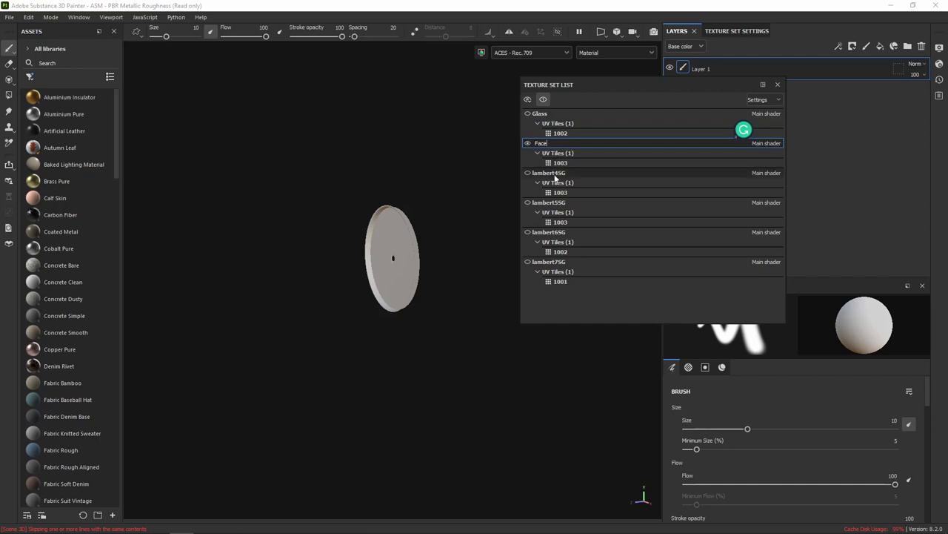
{"action": "left_click", "coordinate": [556, 176]}
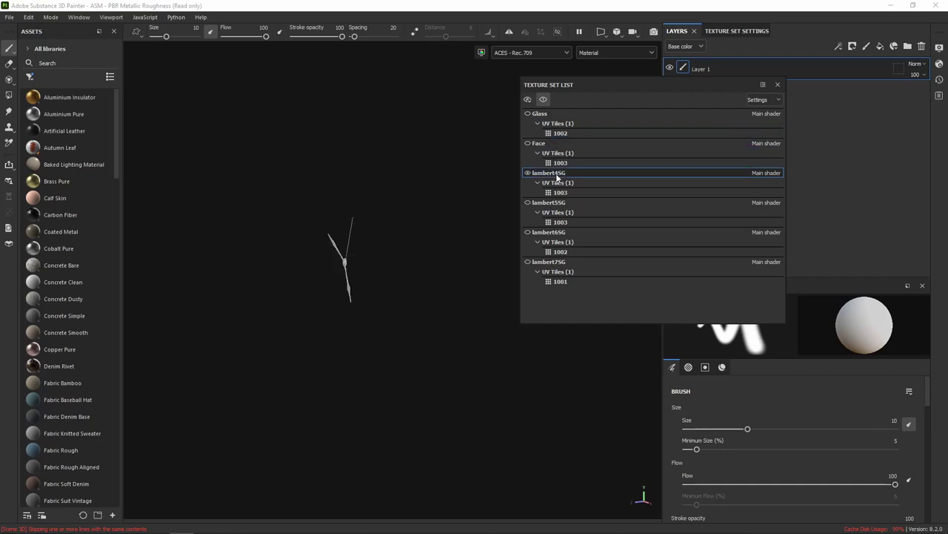
{"action": "double_click", "coordinate": [564, 175]}
{"action": "type", "text": "A"}
{"action": "type", "text": "rm"}
{"action": "left_click", "coordinate": [559, 203]}
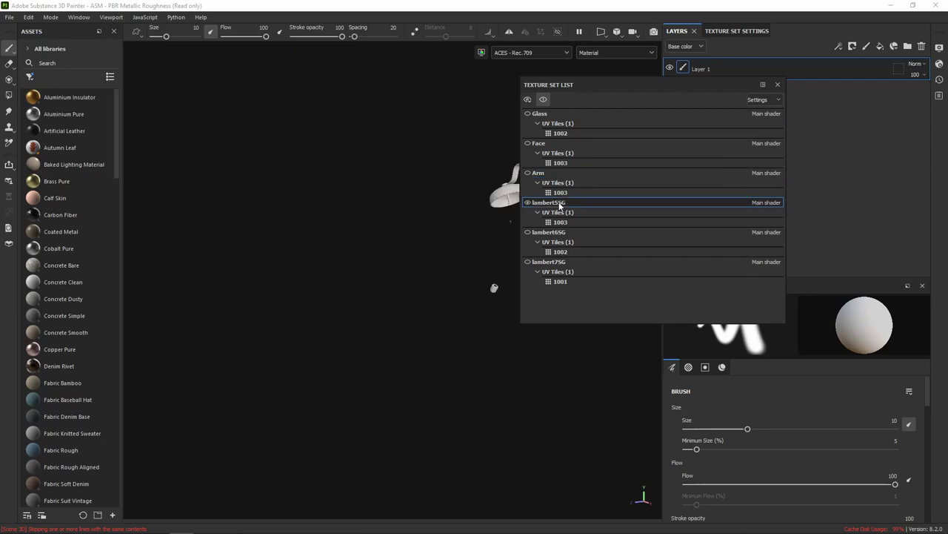
Step: Rename lambert5SG, lambert6SG and lambert7SG to Metal_Chrome, Metal_Rim and Body
{"action": "double_click", "coordinate": [561, 203]}
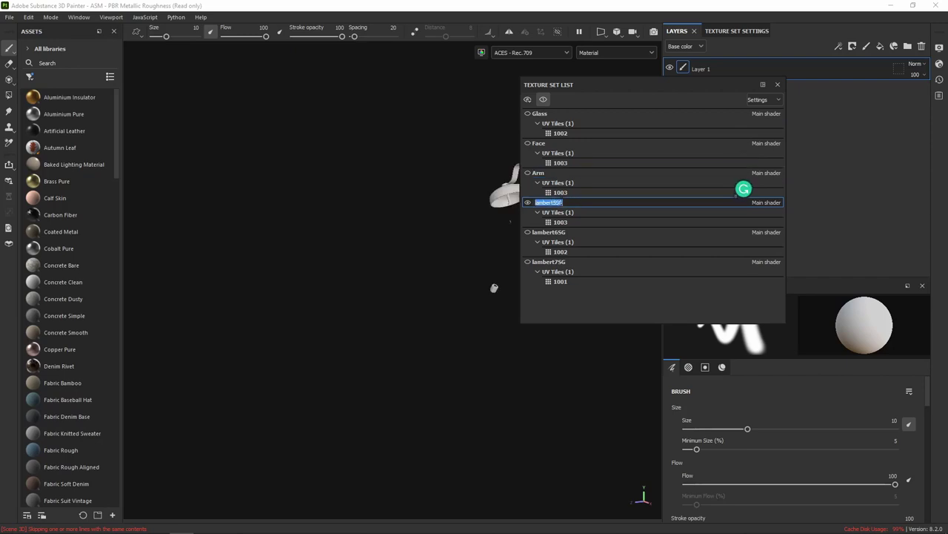
{"action": "type", "text": "Metal"}
{"action": "type", "text": "_Chrome"}
{"action": "key", "text": "Return"}
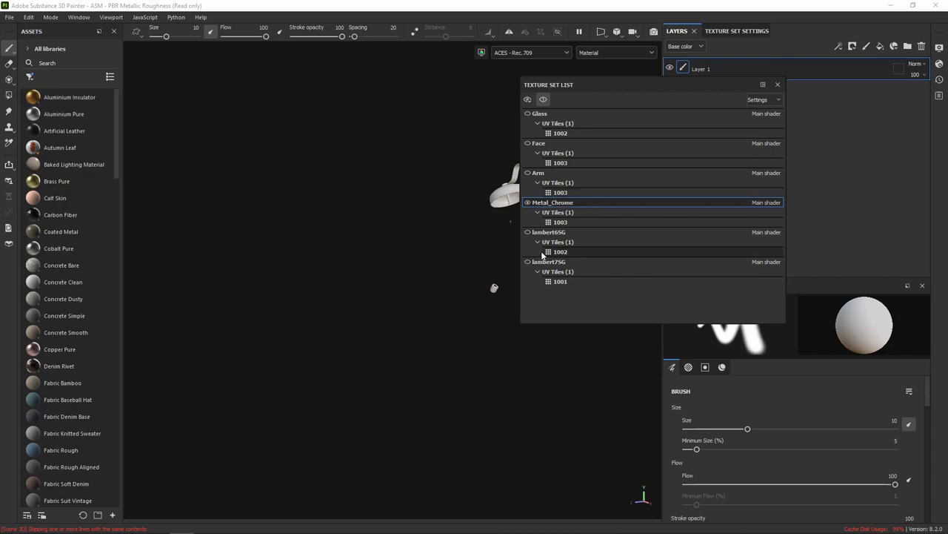
{"action": "left_click", "coordinate": [557, 232]}
{"action": "double_click", "coordinate": [558, 234]}
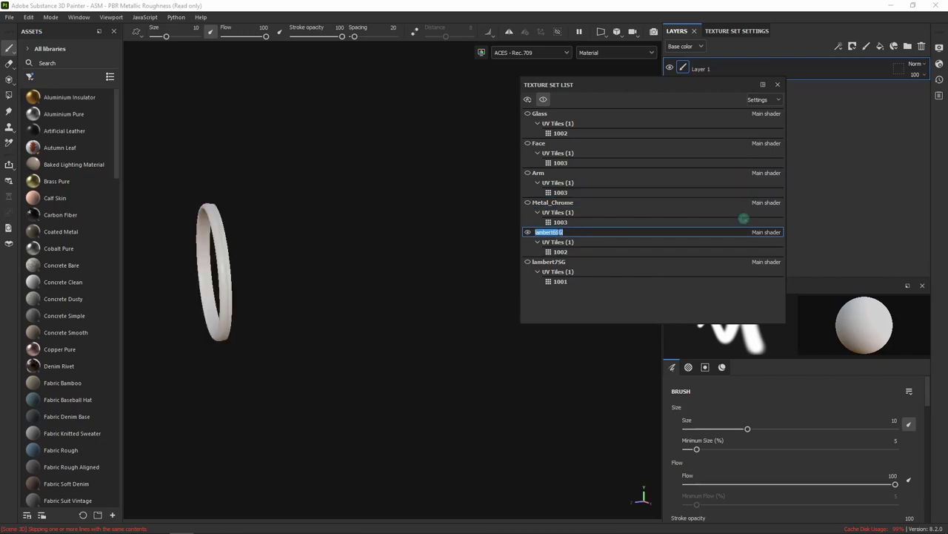
{"action": "type", "text": "Metal_Ri"}
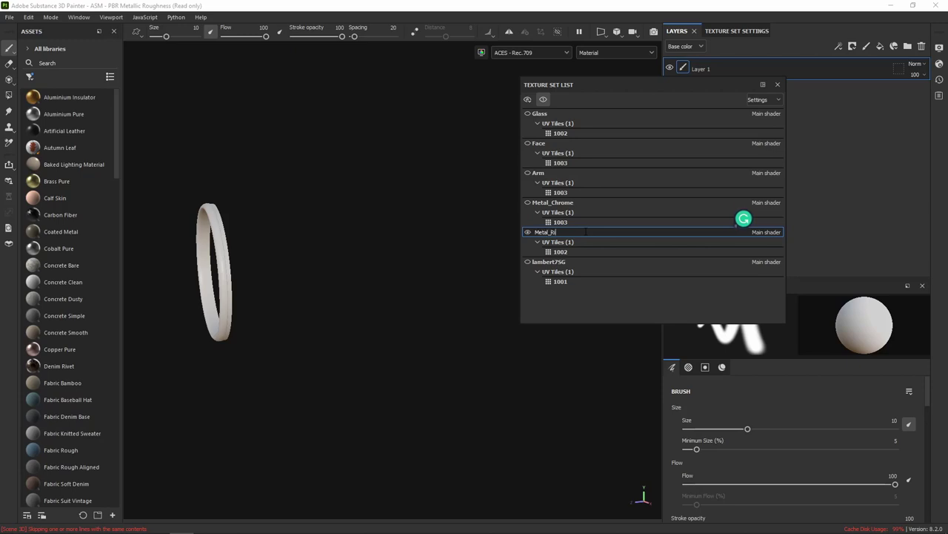
{"action": "type", "text": "m"}
{"action": "key", "text": "Return"}
{"action": "left_click", "coordinate": [563, 262]}
{"action": "double_click", "coordinate": [563, 261]}
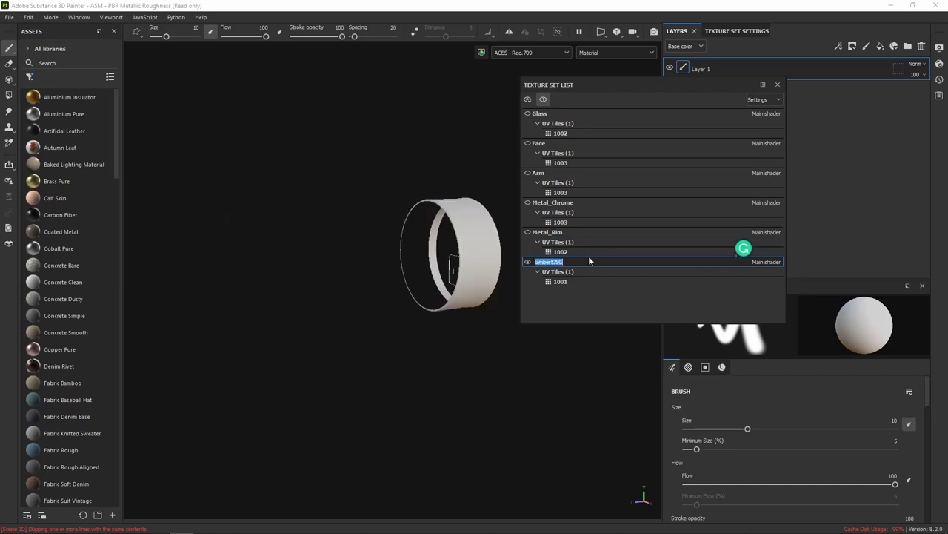
{"action": "type", "text": "Body"}
{"action": "key", "text": "Return"}
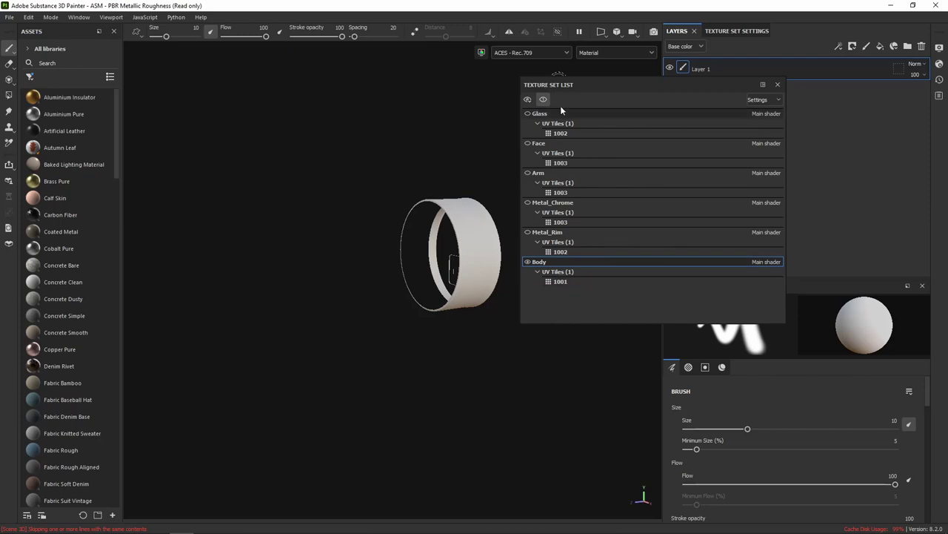
Step: Move the Texture Set List aside and set the viewport to 2D only
{"action": "left_click_drag", "start_coordinate": [600, 84], "coordinate": [626, 123]}
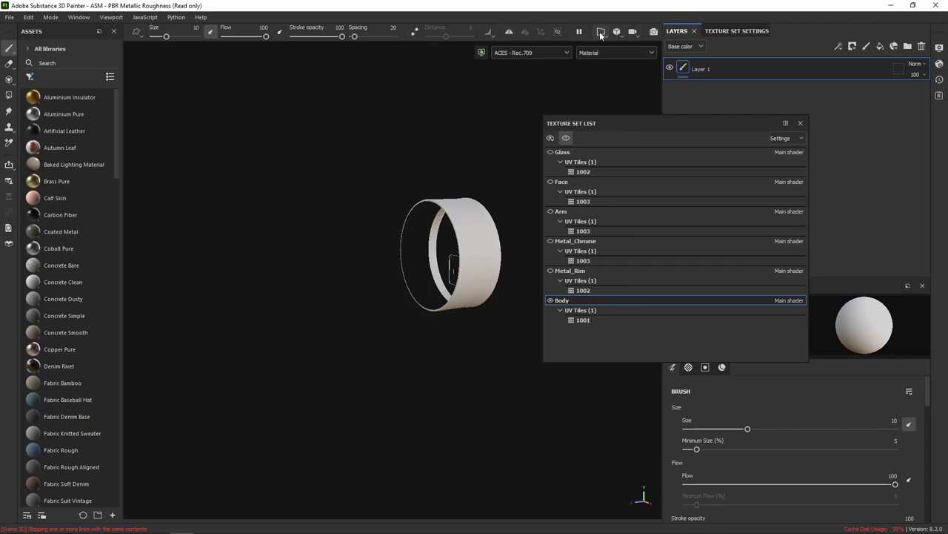
{"action": "left_click", "coordinate": [600, 32]}
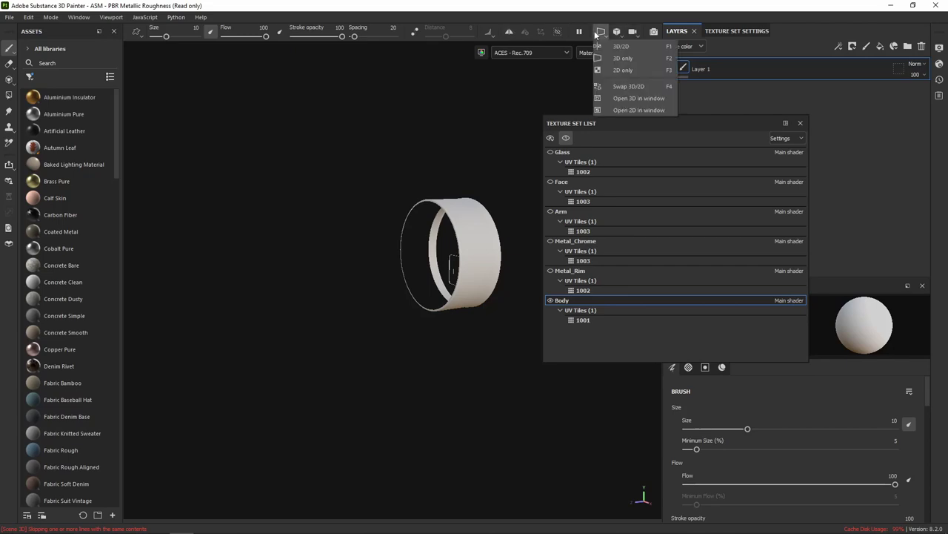
{"action": "left_click", "coordinate": [629, 70]}
Step: Review UVs for Glass, Face, Arm, Metal_Chrome, Metal_Rim and Body, then close the list
{"action": "left_click", "coordinate": [563, 152]}
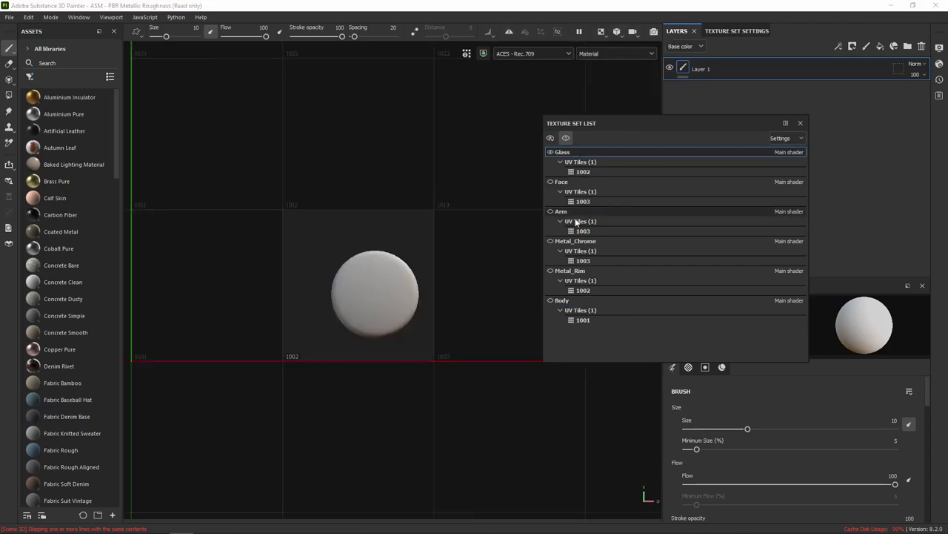
{"action": "left_click", "coordinate": [578, 188]}
{"action": "left_click", "coordinate": [572, 219]}
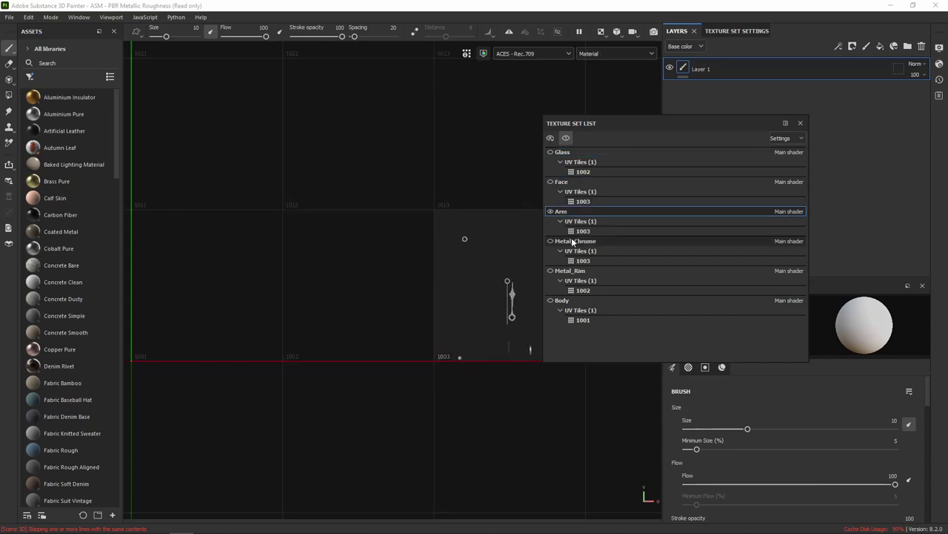
{"action": "left_click", "coordinate": [573, 242]}
{"action": "left_click", "coordinate": [561, 271]}
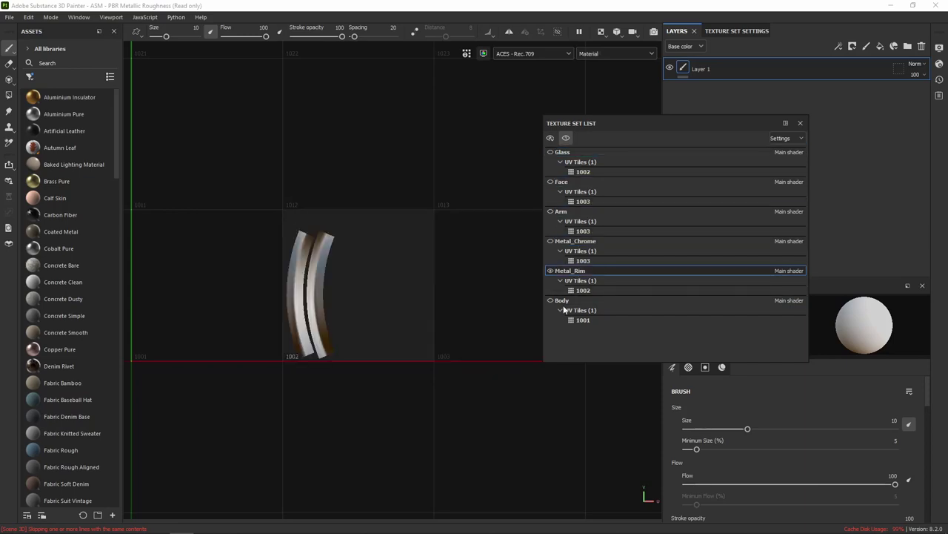
{"action": "left_click", "coordinate": [561, 300]}
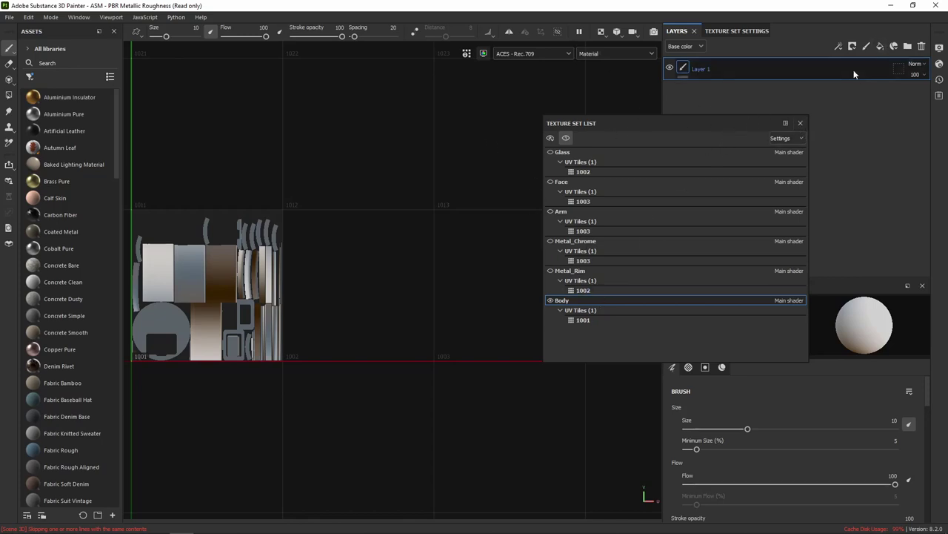
{"action": "left_click", "coordinate": [800, 123]}
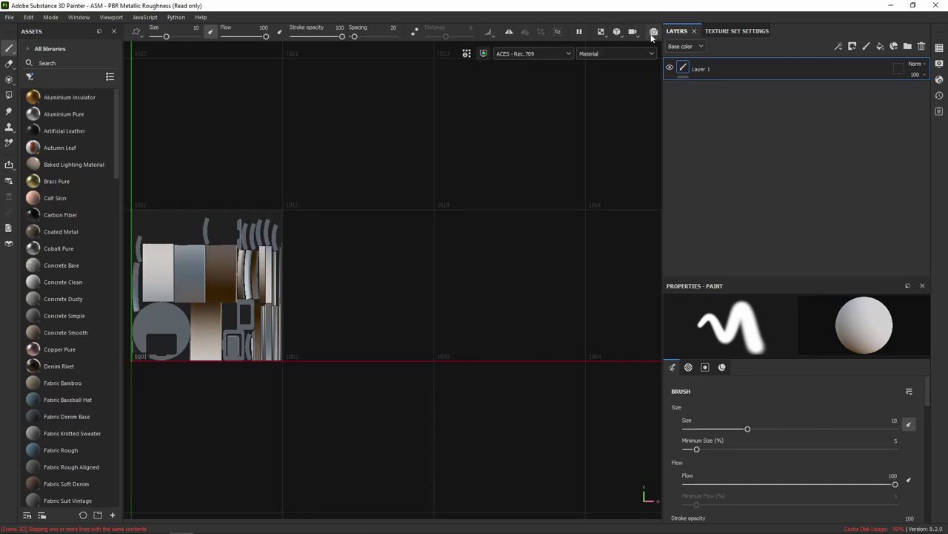
Step: Switch the viewport back to 3D-only display and orbit around the ring
{"action": "left_click", "coordinate": [603, 34]}
{"action": "left_click", "coordinate": [629, 59]}
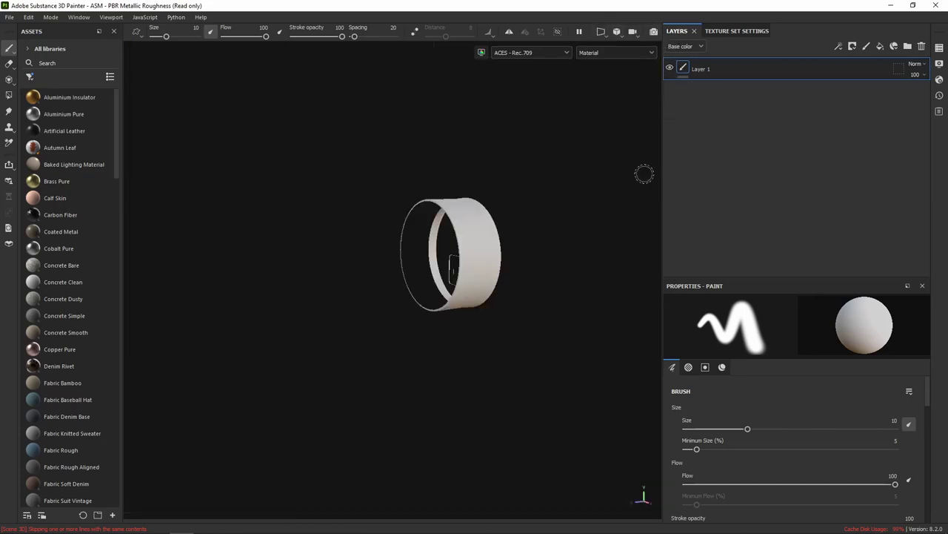
{"action": "scroll", "coordinate": [525, 237], "scroll_direction": "up", "scroll_amount": 2}
{"action": "scroll", "coordinate": [528, 234], "scroll_direction": "up", "scroll_amount": 1}
{"action": "mouse_move", "coordinate": [529, 234]}
{"action": "left_mouse_down", "text": "alt"}
{"action": "mouse_move", "coordinate": [546, 247]}
{"action": "mouse_move", "coordinate": [504, 250]}
{"action": "mouse_move", "coordinate": [525, 215]}
{"action": "left_mouse_up", "text": "alt"}
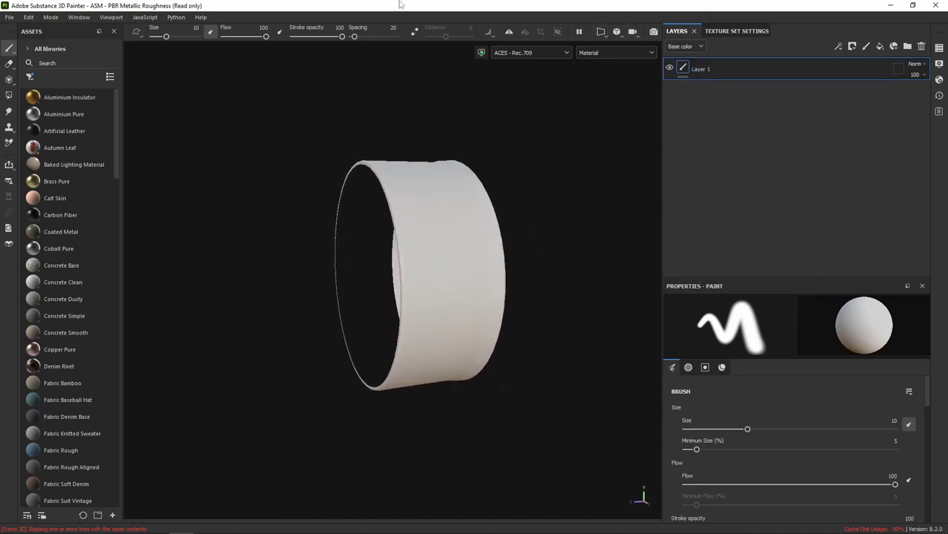
Step: Reopen the Texture Set List, dock it beside Layers, and toggle isolation on and off
{"action": "left_click", "coordinate": [79, 17]}
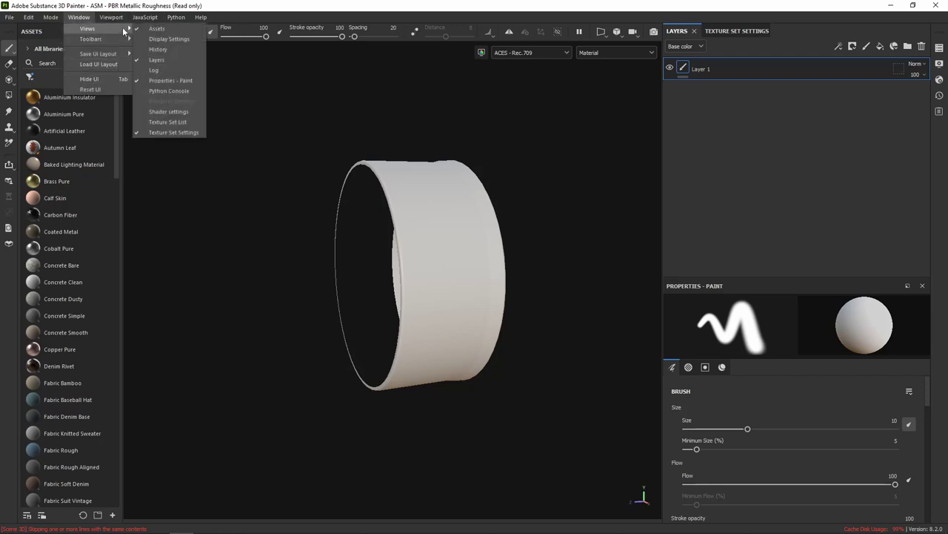
{"action": "mouse_move", "coordinate": [87, 28]}
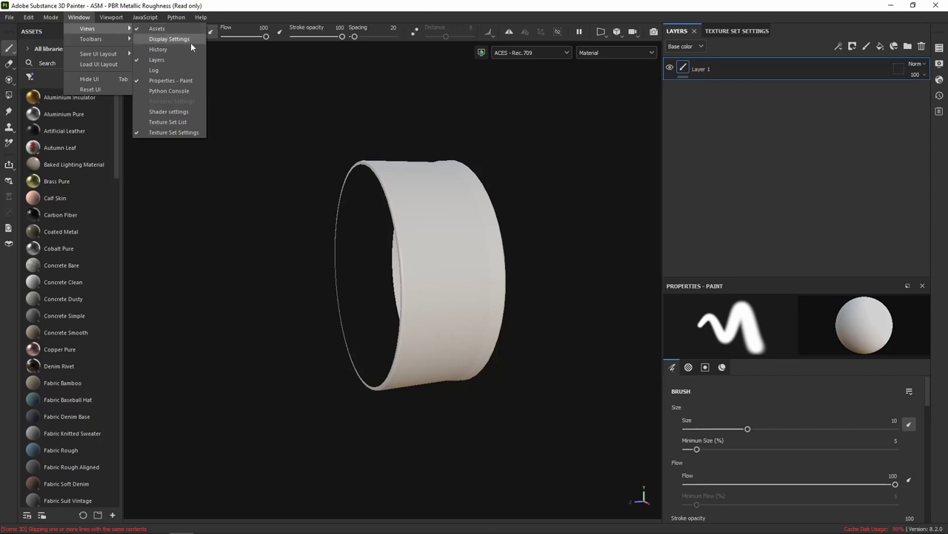
{"action": "left_click", "coordinate": [169, 122]}
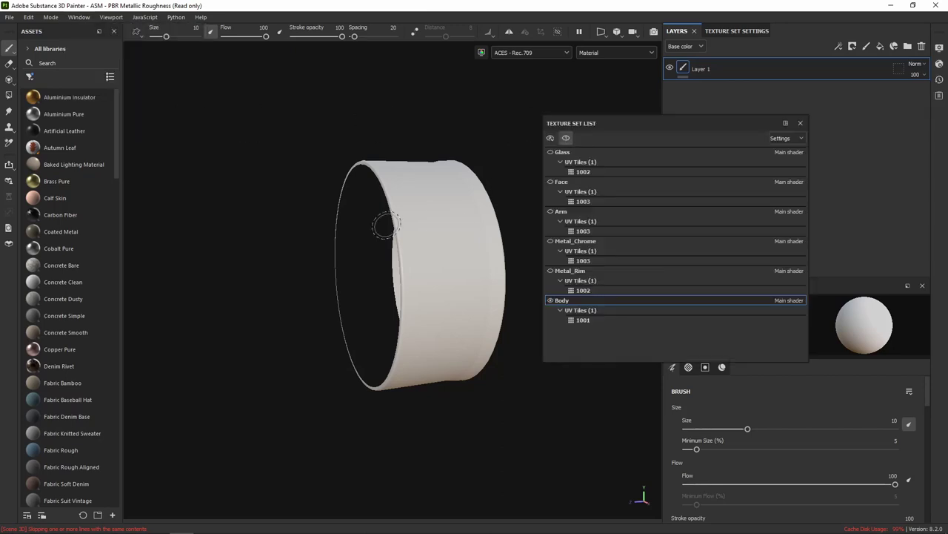
{"action": "mouse_move", "coordinate": [565, 124]}
{"action": "left_mouse_down"}
{"action": "mouse_move", "coordinate": [723, 71]}
{"action": "mouse_move", "coordinate": [806, 110]}
{"action": "mouse_move", "coordinate": [832, 111]}
{"action": "mouse_move", "coordinate": [824, 109]}
{"action": "left_mouse_up"}
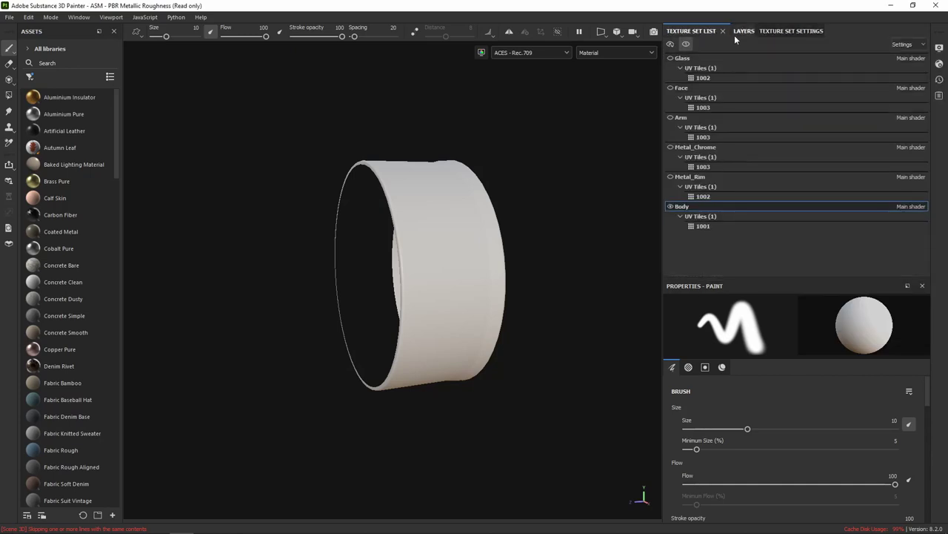
{"action": "left_click", "coordinate": [688, 43]}
{"action": "left_click", "coordinate": [687, 45]}
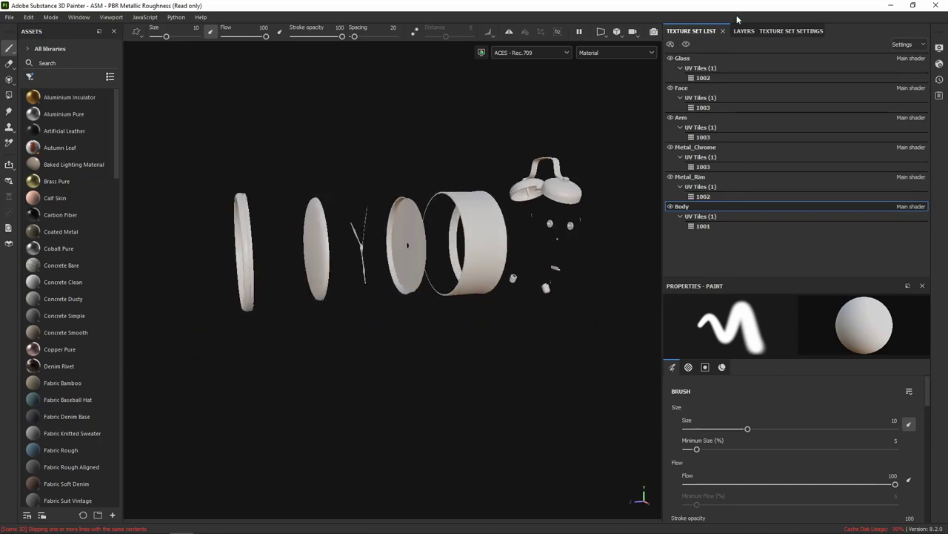
Step: Review the Body Texture Set Settings down to Mesh Maps, then return to the Layers stack
{"action": "left_click", "coordinate": [788, 32]}
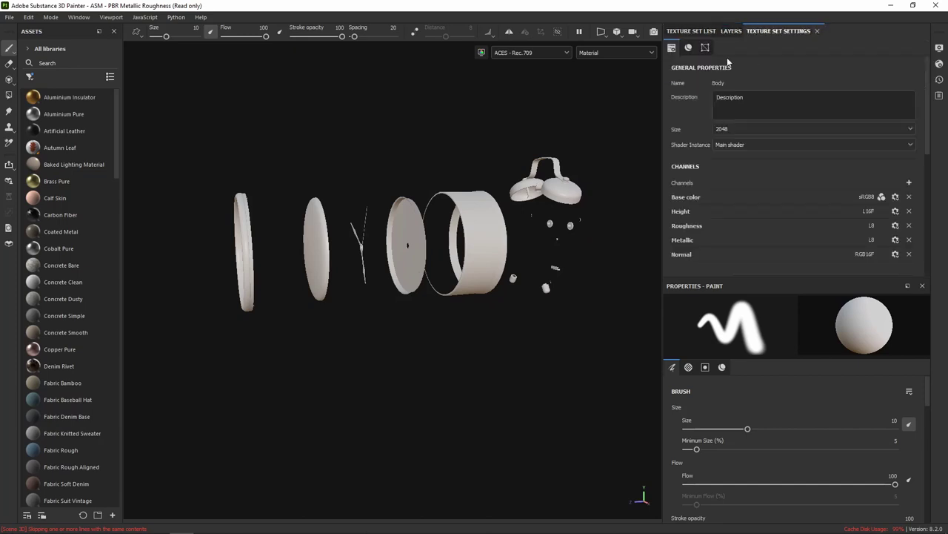
{"action": "scroll", "coordinate": [766, 185], "scroll_direction": "down", "scroll_amount": 4}
{"action": "scroll", "coordinate": [760, 194], "scroll_direction": "down", "scroll_amount": 4}
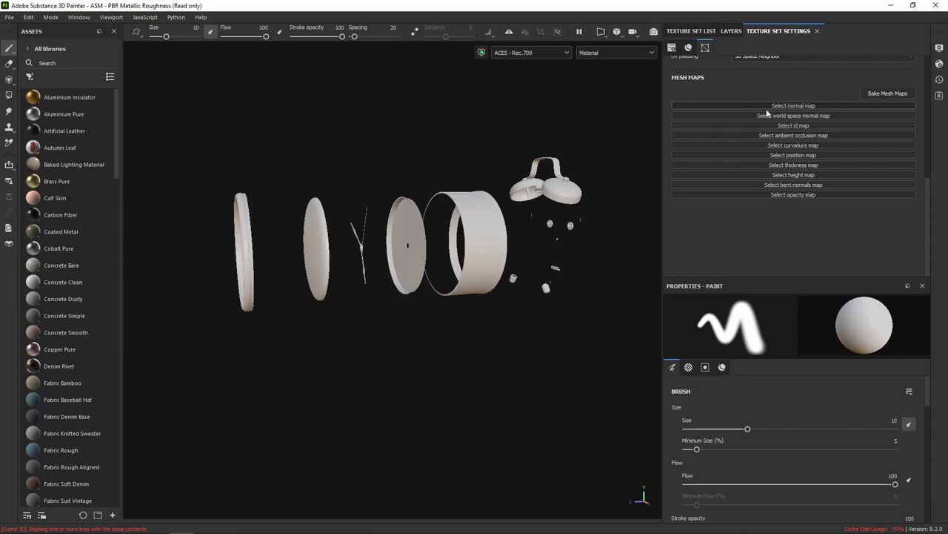
{"action": "left_click", "coordinate": [733, 32]}
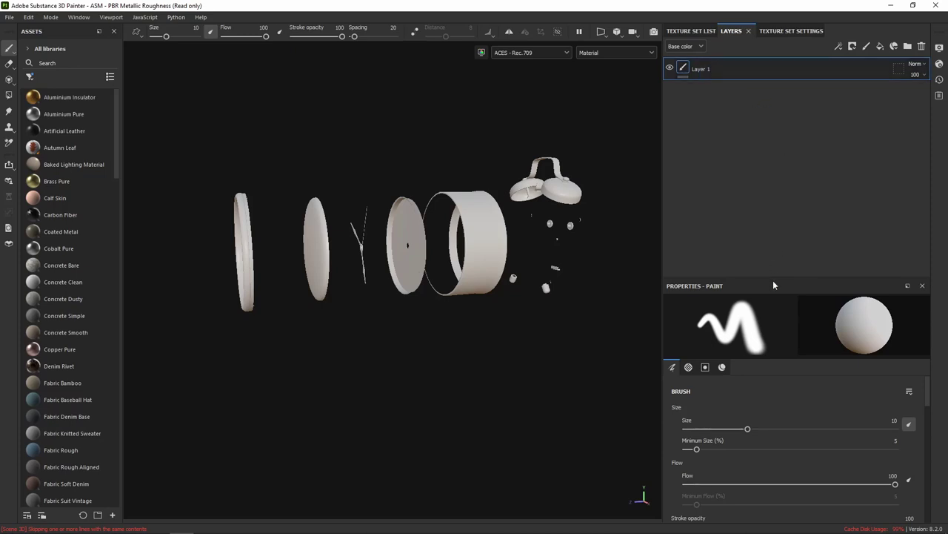
Step: Enlarge the Properties - Paint panel and check Layer 1's blend mode, keeping Normal
{"action": "left_click_drag", "start_coordinate": [777, 276], "coordinate": [777, 228]}
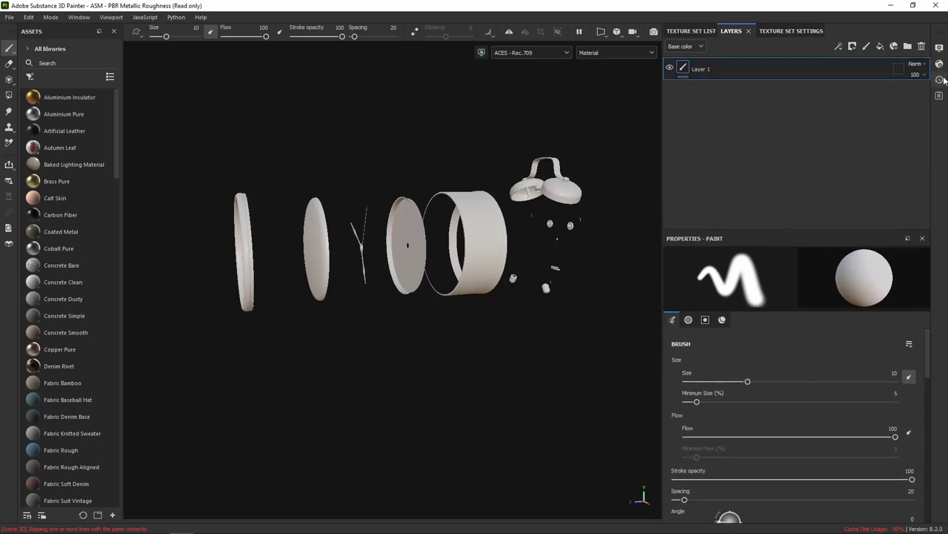
{"action": "left_click", "coordinate": [919, 65]}
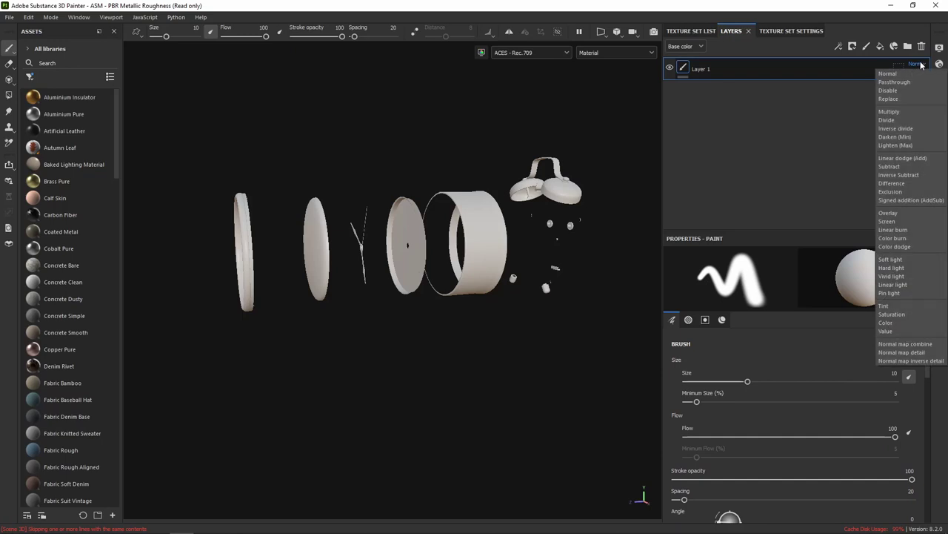
{"action": "left_click", "coordinate": [921, 65]}
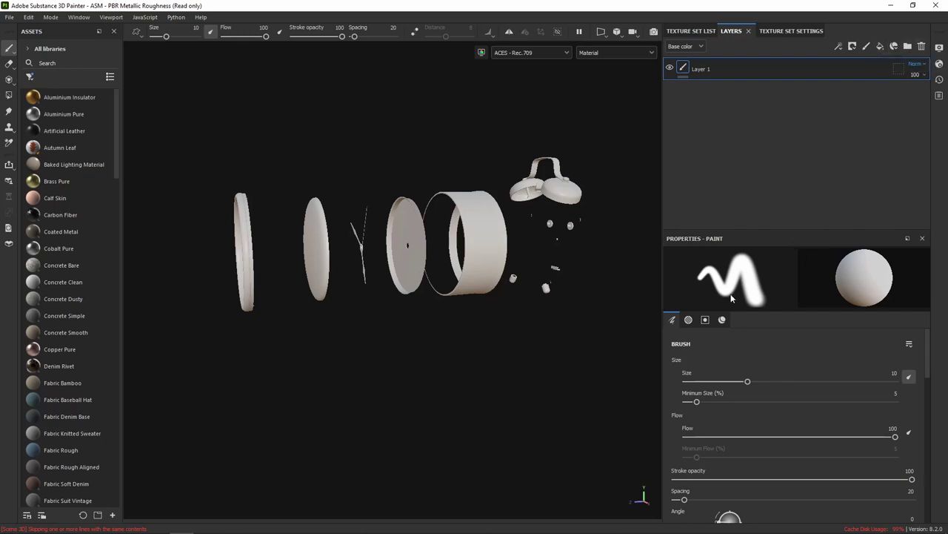
Step: Cycle through the Eraser, Projection and Polygon Fill tools, ending back on Paint
{"action": "left_click", "coordinate": [9, 64]}
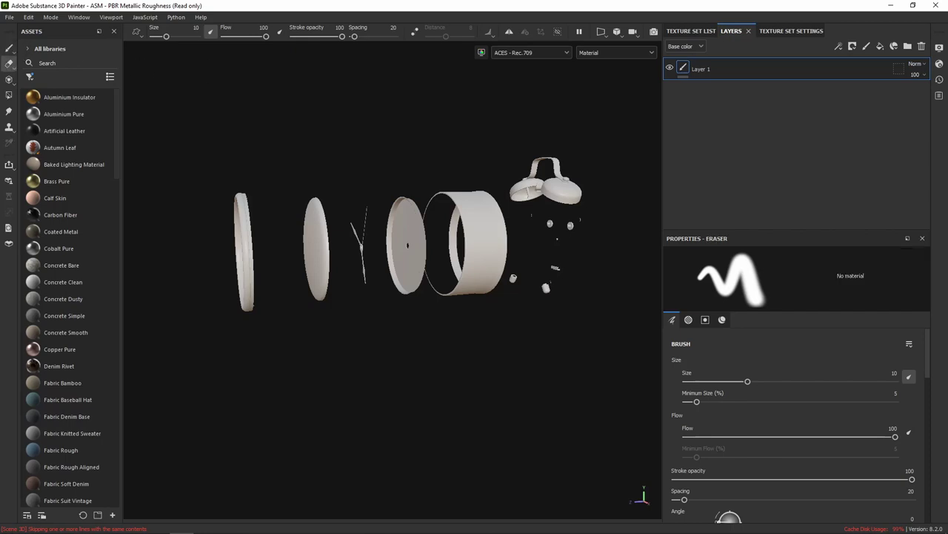
{"action": "left_click", "coordinate": [9, 79]}
{"action": "left_click", "coordinate": [9, 95]}
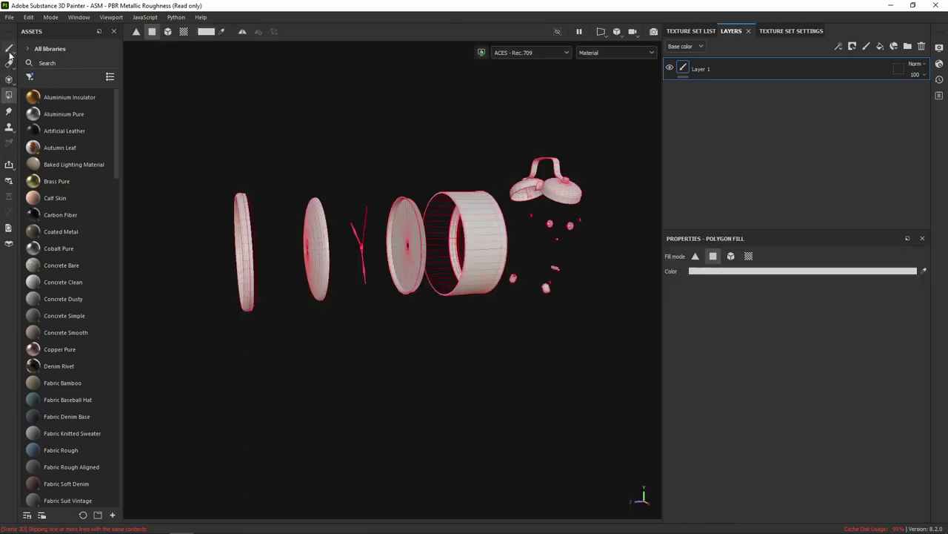
{"action": "left_click", "coordinate": [9, 49]}
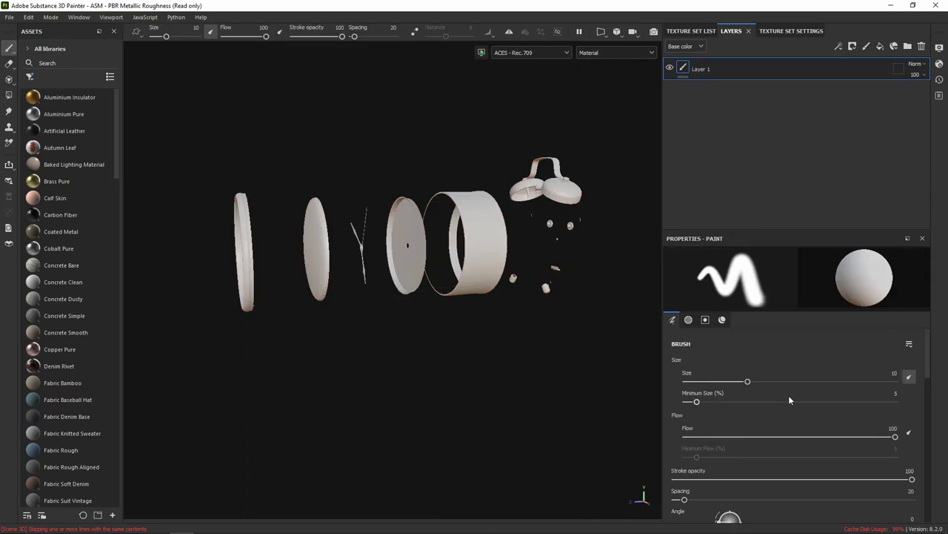
Step: Set the paint brush Size to 10.24
{"action": "scroll", "coordinate": [786, 393], "scroll_direction": "down", "scroll_amount": 3}
{"action": "scroll", "coordinate": [776, 375], "scroll_direction": "down", "scroll_amount": 5}
{"action": "scroll", "coordinate": [771, 378], "scroll_direction": "up", "scroll_amount": 1}
{"action": "scroll", "coordinate": [758, 381], "scroll_direction": "up", "scroll_amount": 6}
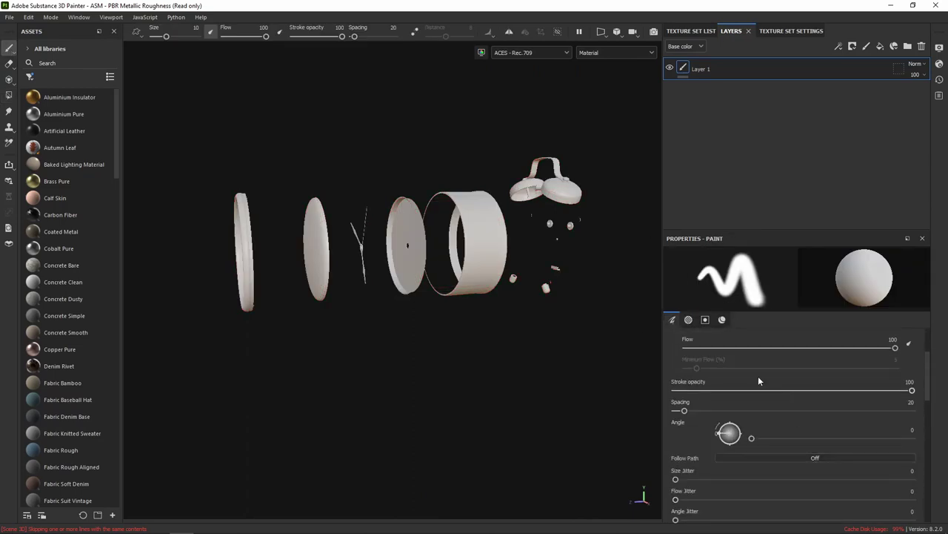
{"action": "scroll", "coordinate": [758, 381], "scroll_direction": "up", "scroll_amount": 2}
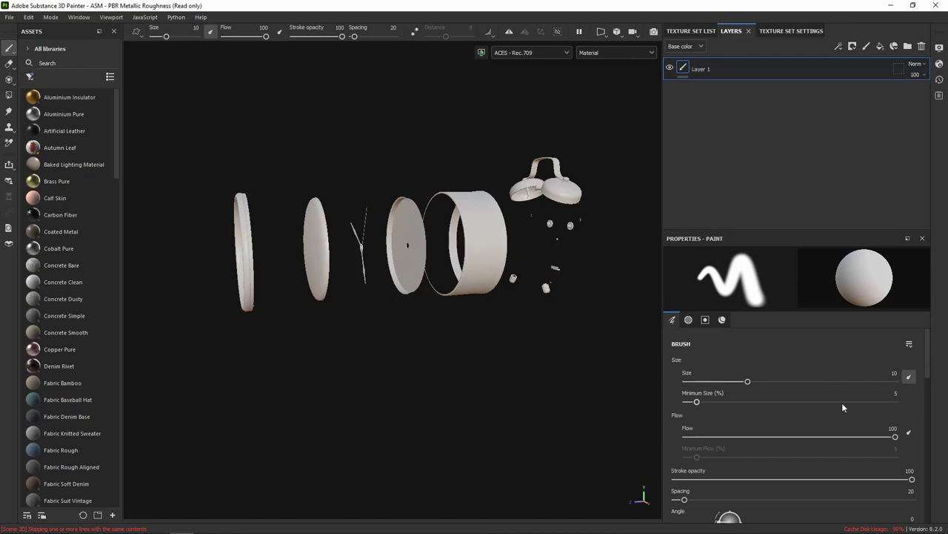
{"action": "left_click_drag", "start_coordinate": [746, 383], "coordinate": [748, 384]}
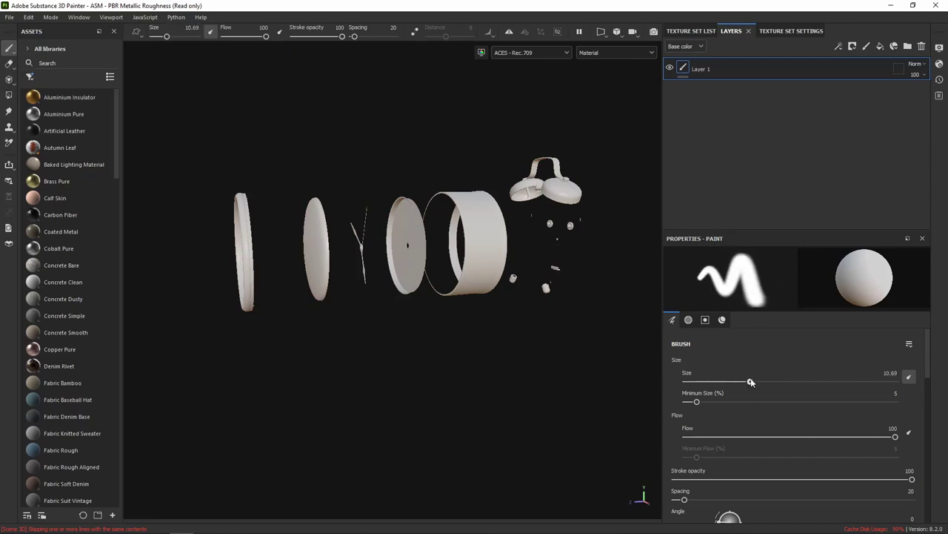
{"action": "scroll", "coordinate": [770, 454], "scroll_direction": "down", "scroll_amount": 3}
{"action": "scroll", "coordinate": [770, 453], "scroll_direction": "down", "scroll_amount": 1}
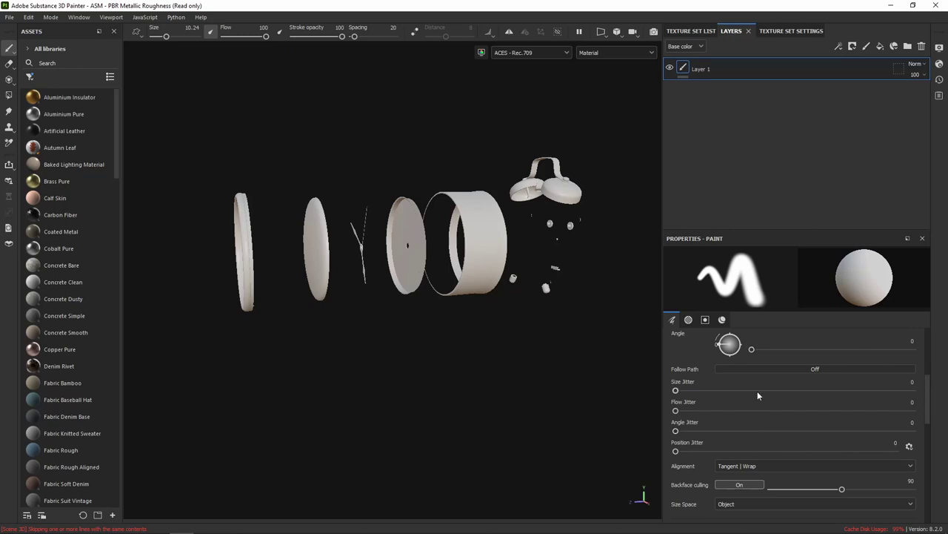
{"action": "scroll", "coordinate": [758, 396], "scroll_direction": "up", "scroll_amount": 2}
{"action": "scroll", "coordinate": [755, 426], "scroll_direction": "down", "scroll_amount": 4}
{"action": "scroll", "coordinate": [751, 459], "scroll_direction": "down", "scroll_amount": 3}
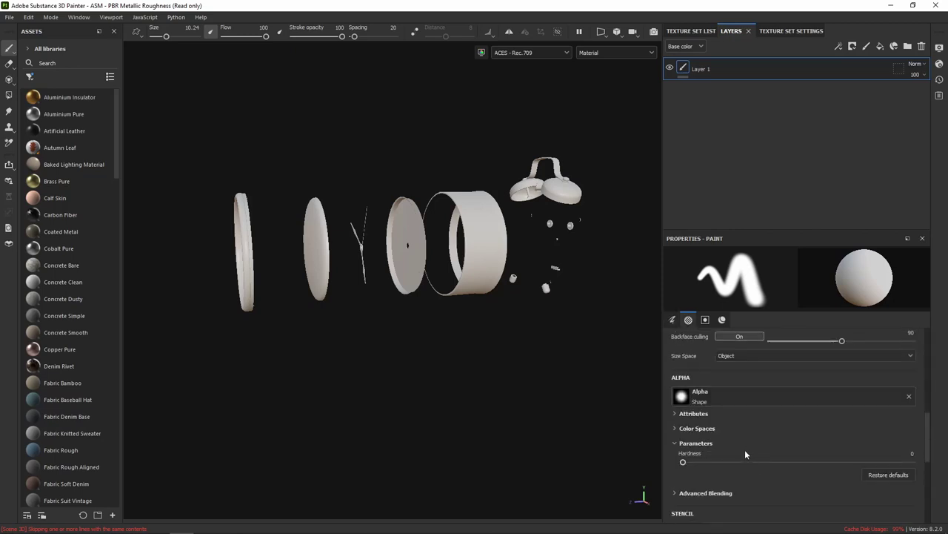
{"action": "scroll", "coordinate": [744, 449], "scroll_direction": "down", "scroll_amount": 5}
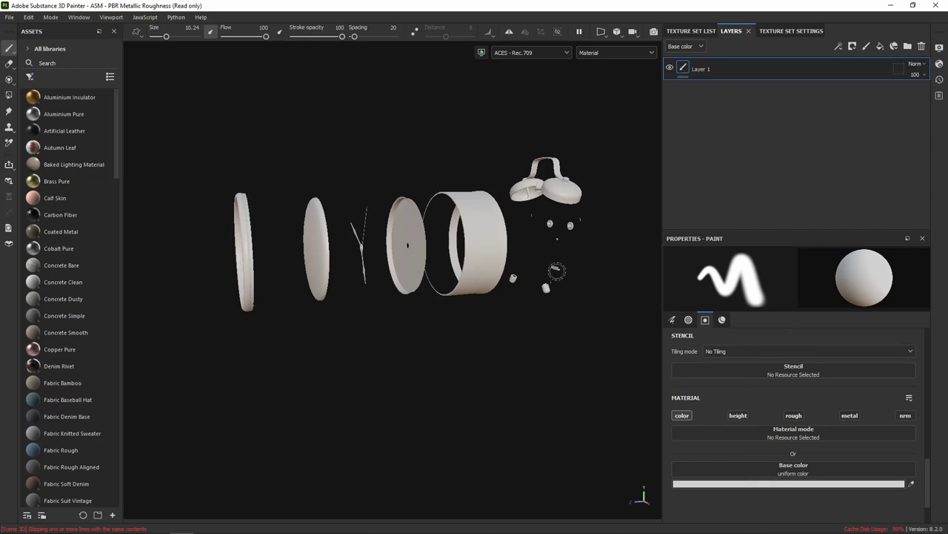
Step: Widen the Assets materials panel and reposition the exploded model in view
{"action": "mouse_move", "coordinate": [277, 134]}
{"action": "middle_mouse_down"}
{"action": "mouse_move", "coordinate": [311, 118]}
{"action": "mouse_move", "coordinate": [305, 136]}
{"action": "middle_mouse_up"}
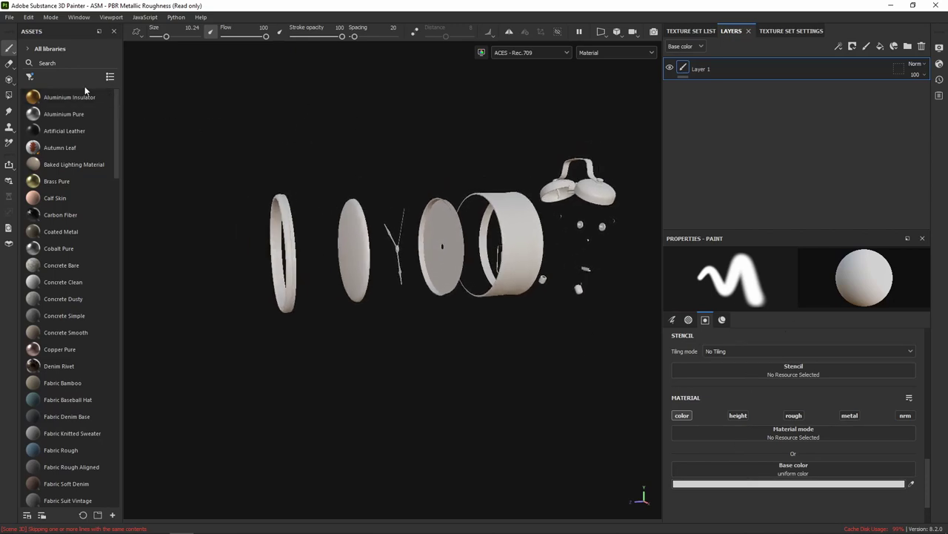
{"action": "left_click_drag", "start_coordinate": [121, 108], "coordinate": [163, 108]}
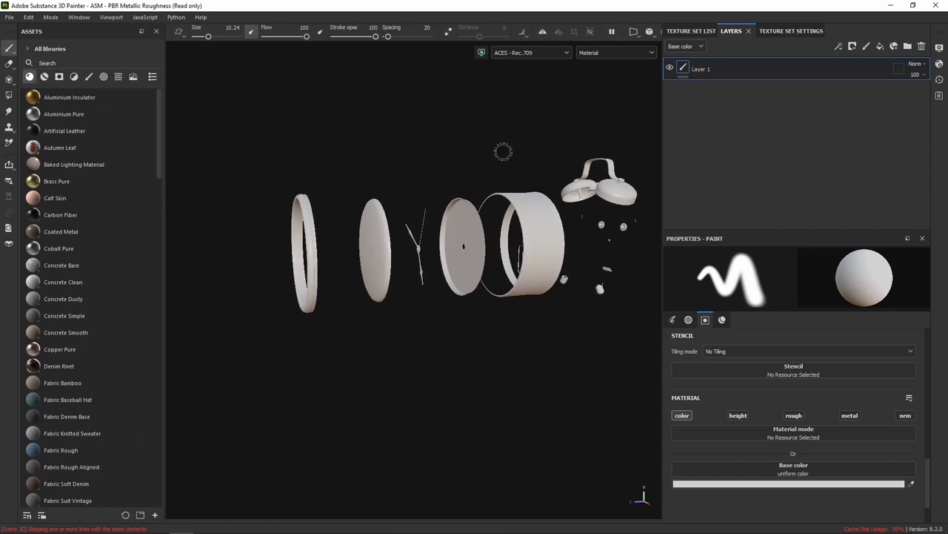
{"action": "middle_click_drag", "start_coordinate": [503, 152], "coordinate": [374, 146]}
{"action": "left_click_drag", "start_coordinate": [369, 179], "coordinate": [451, 158], "text": "alt"}
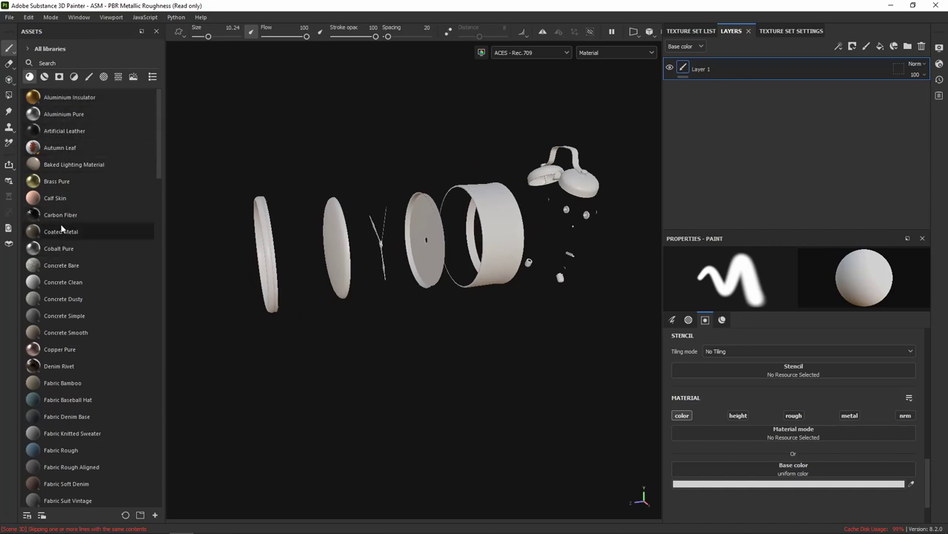
{"action": "scroll", "coordinate": [61, 214], "scroll_direction": "down", "scroll_amount": 5}
{"action": "scroll", "coordinate": [60, 197], "scroll_direction": "up", "scroll_amount": 5}
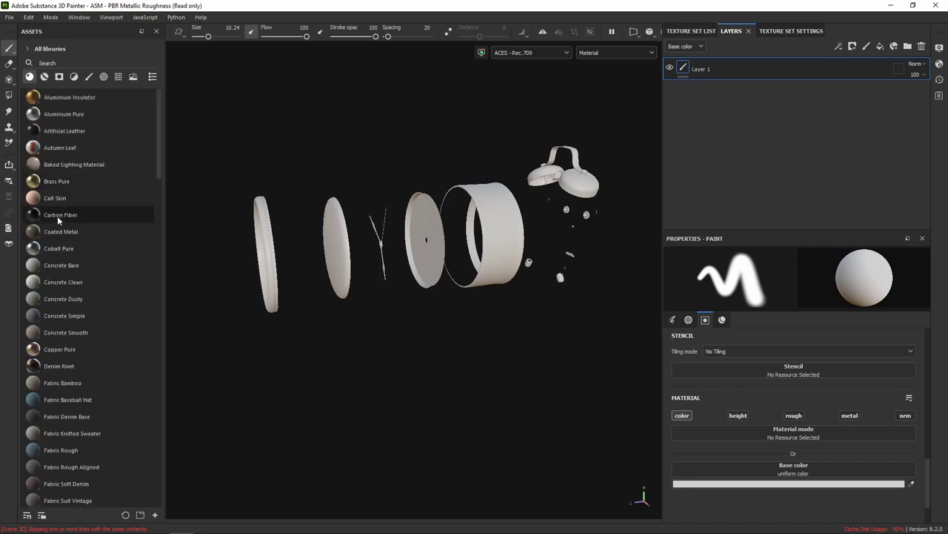
Step: Apply the Carbon Fiber material to the body ring cylinder
{"action": "left_click_drag", "start_coordinate": [58, 216], "coordinate": [502, 229]}
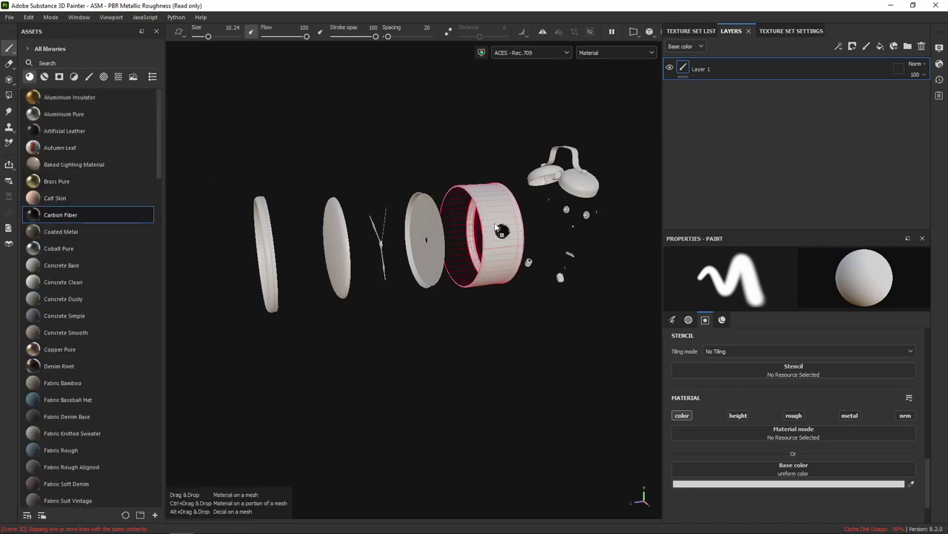
{"action": "left_click_drag", "start_coordinate": [501, 229], "coordinate": [489, 226]}
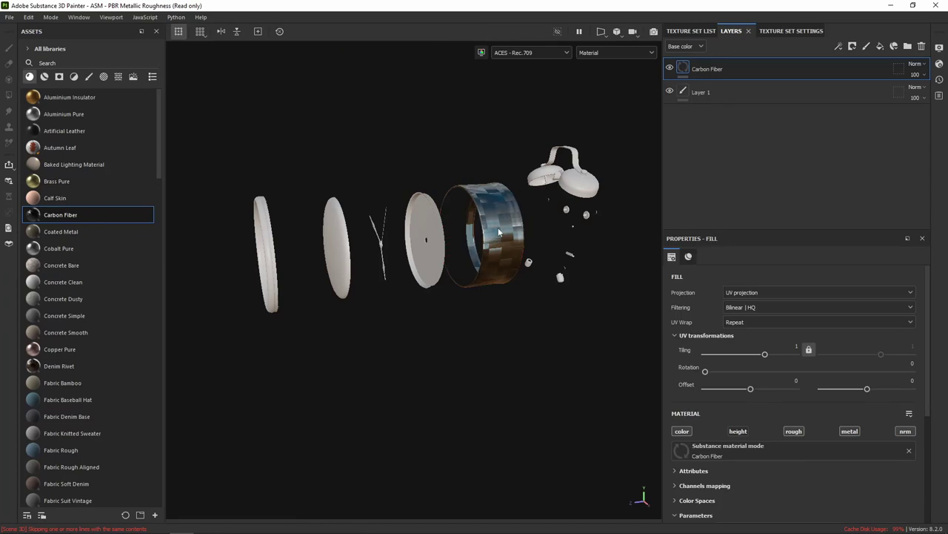
{"action": "scroll", "coordinate": [507, 218], "scroll_direction": "up", "scroll_amount": 2}
{"action": "scroll", "coordinate": [489, 217], "scroll_direction": "up", "scroll_amount": 2}
{"action": "scroll", "coordinate": [480, 219], "scroll_direction": "up", "scroll_amount": 2}
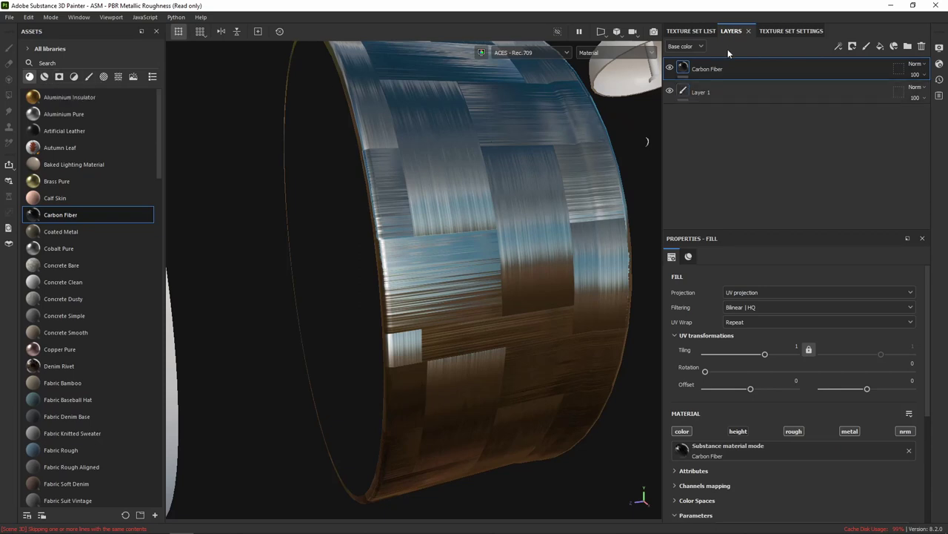
Step: Set Carbon Fiber's Roughness 1 to 0.17 and filter the library to smart materials
{"action": "scroll", "coordinate": [776, 414], "scroll_direction": "down", "scroll_amount": 4}
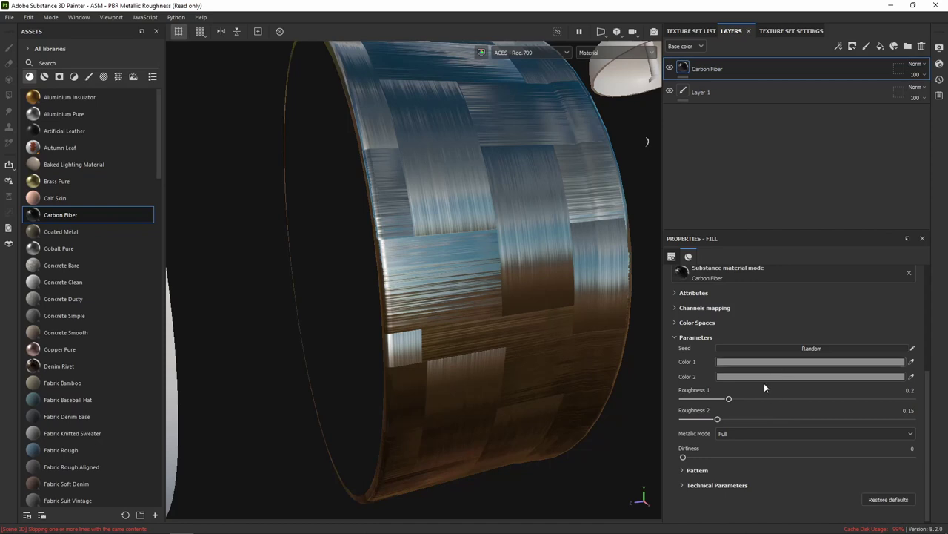
{"action": "mouse_move", "coordinate": [731, 399]}
{"action": "left_mouse_down"}
{"action": "mouse_move", "coordinate": [784, 400]}
{"action": "mouse_move", "coordinate": [719, 401]}
{"action": "left_mouse_up"}
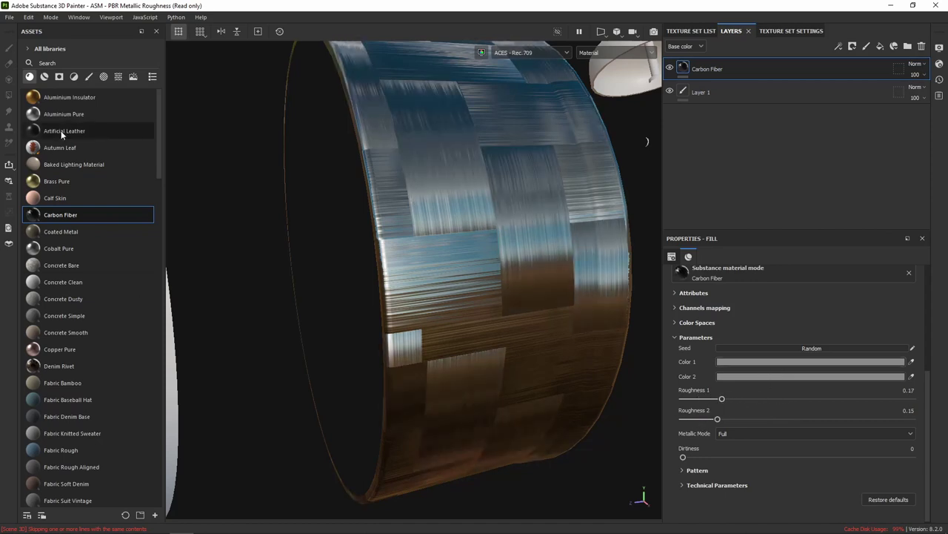
{"action": "left_click", "coordinate": [46, 77]}
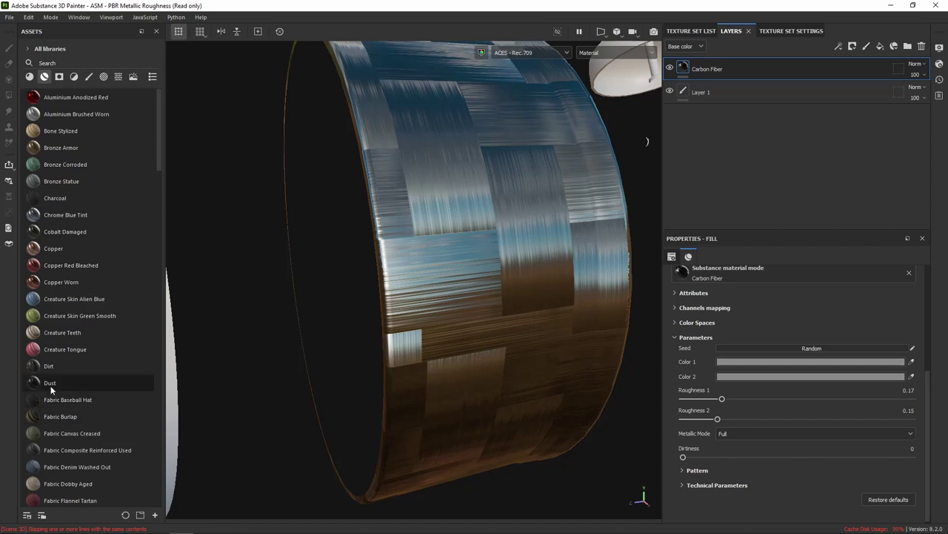
{"action": "mouse_move", "coordinate": [49, 366]}
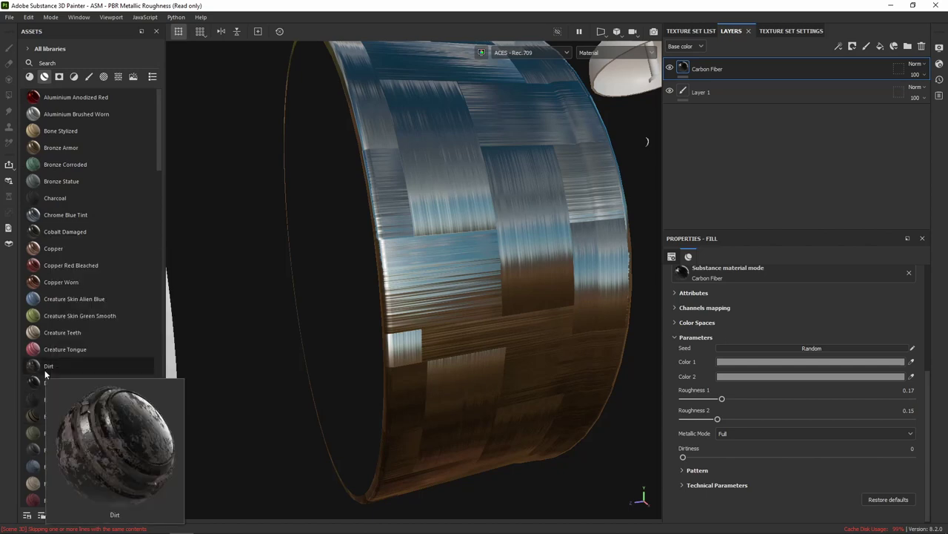
Step: Try the Dirt smart material, undo it, and scroll the materials to the Fabric entries
{"action": "mouse_move", "coordinate": [45, 367]}
{"action": "left_mouse_down"}
{"action": "mouse_move", "coordinate": [463, 280]}
{"action": "mouse_move", "coordinate": [408, 271]}
{"action": "left_mouse_up"}
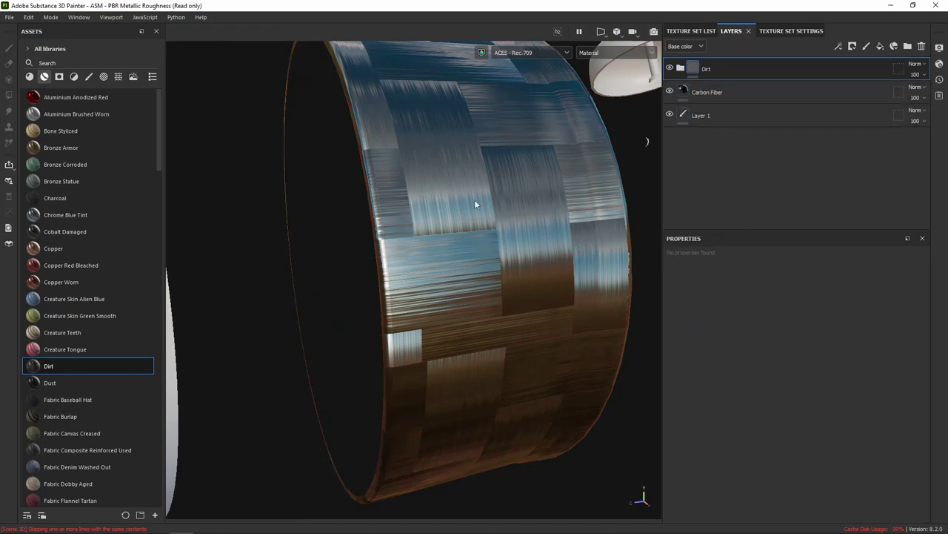
{"action": "scroll", "coordinate": [501, 228], "scroll_direction": "down", "scroll_amount": 3}
{"action": "scroll", "coordinate": [501, 229], "scroll_direction": "down", "scroll_amount": 3}
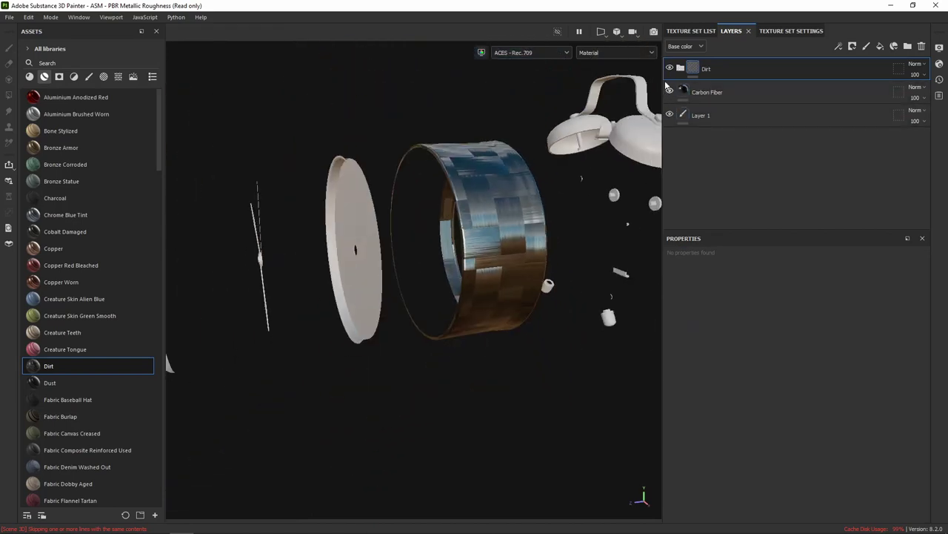
{"action": "key", "text": "ctrl+z"}
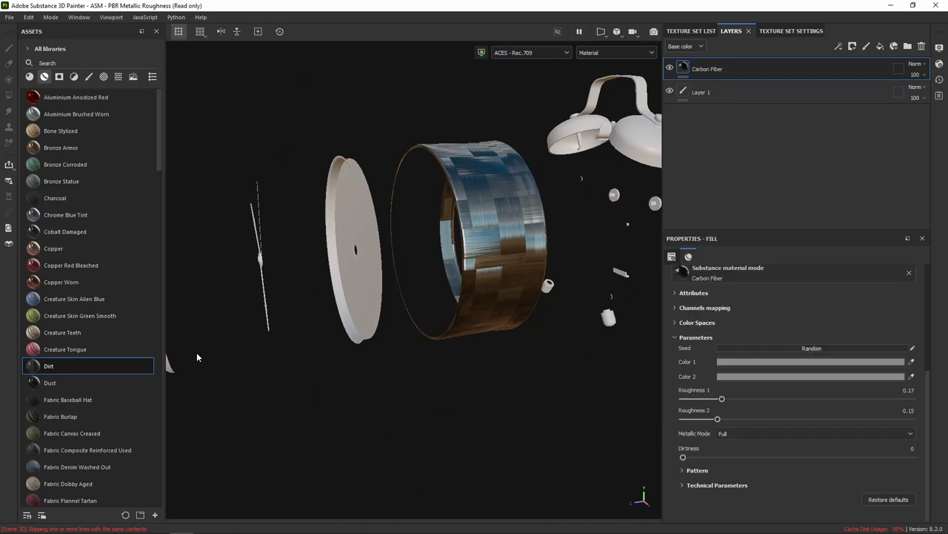
{"action": "scroll", "coordinate": [57, 337], "scroll_direction": "down", "scroll_amount": 4}
{"action": "scroll", "coordinate": [57, 337], "scroll_direction": "down", "scroll_amount": 1}
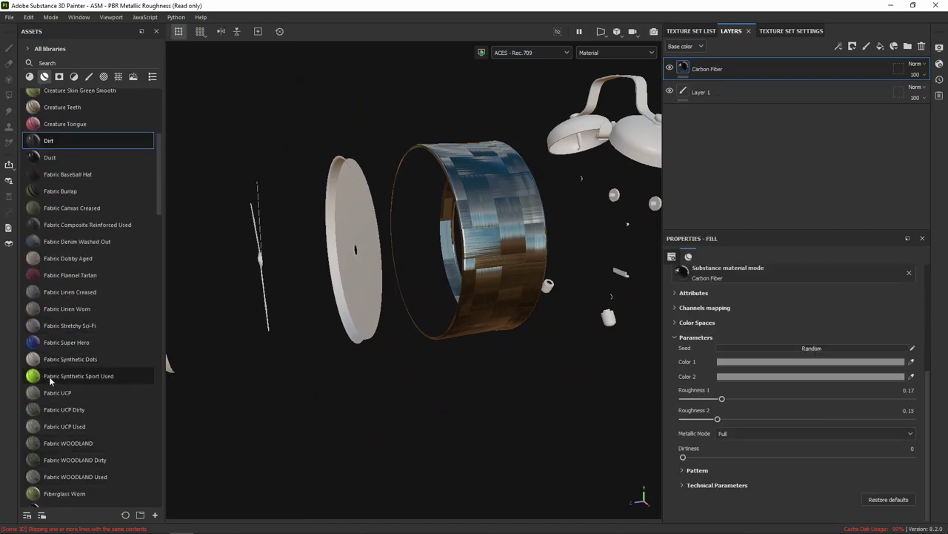
Step: Apply the Fabric Synthetic Sport Used smart material to the body ring
{"action": "left_click_drag", "start_coordinate": [50, 377], "coordinate": [468, 231]}
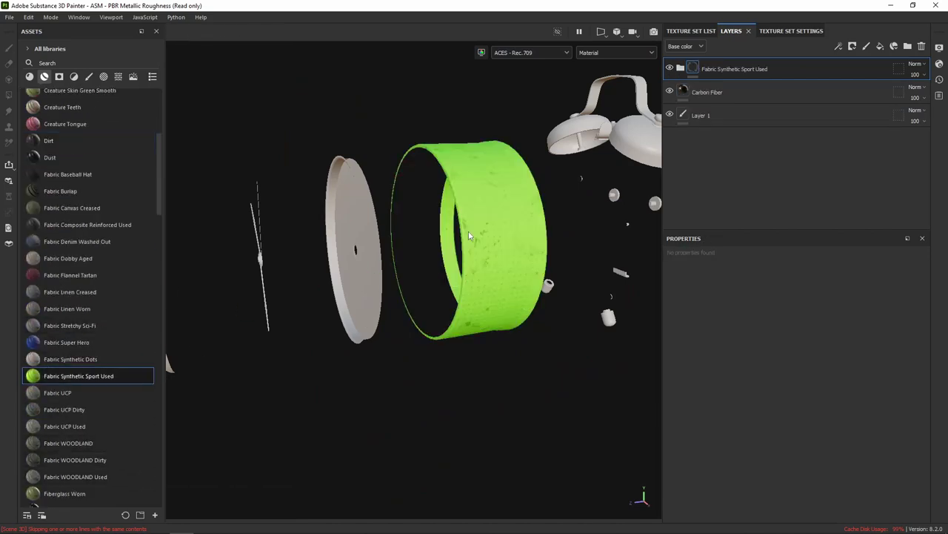
{"action": "scroll", "coordinate": [485, 271], "scroll_direction": "up", "scroll_amount": 3}
{"action": "scroll", "coordinate": [501, 243], "scroll_direction": "up", "scroll_amount": 3}
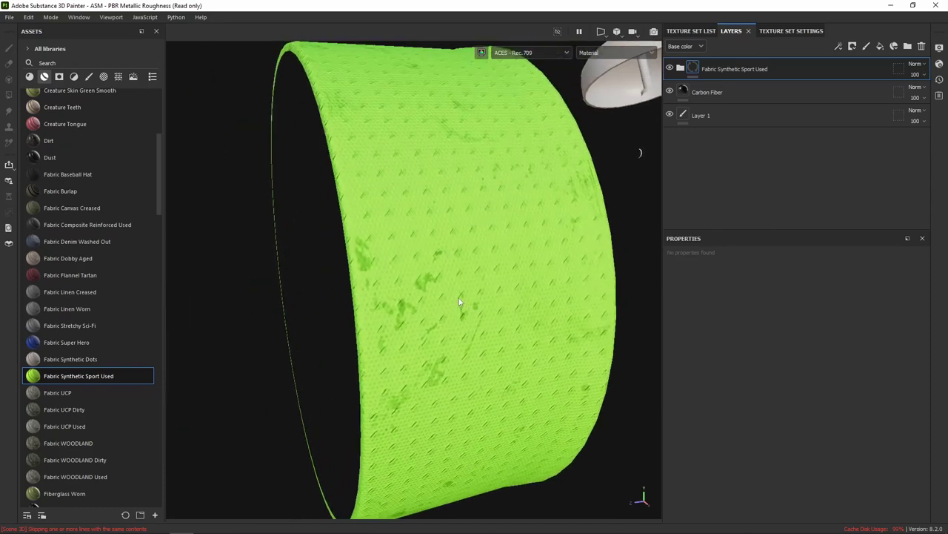
{"action": "left_click_drag", "start_coordinate": [432, 255], "coordinate": [444, 265], "text": "alt"}
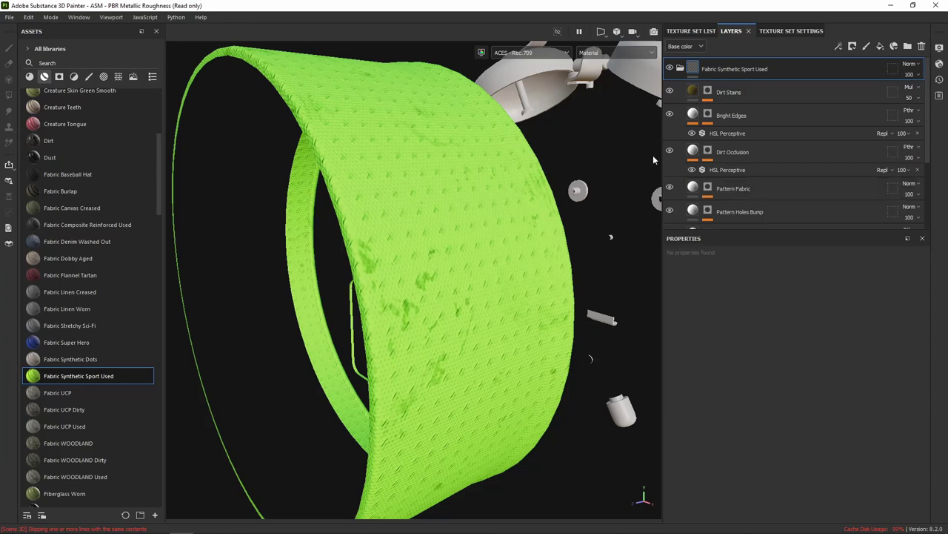
Step: Hide the fabric's Dirt Stains and Pattern Holes Bump sublayers
{"action": "scroll", "coordinate": [744, 153], "scroll_direction": "down", "scroll_amount": 2}
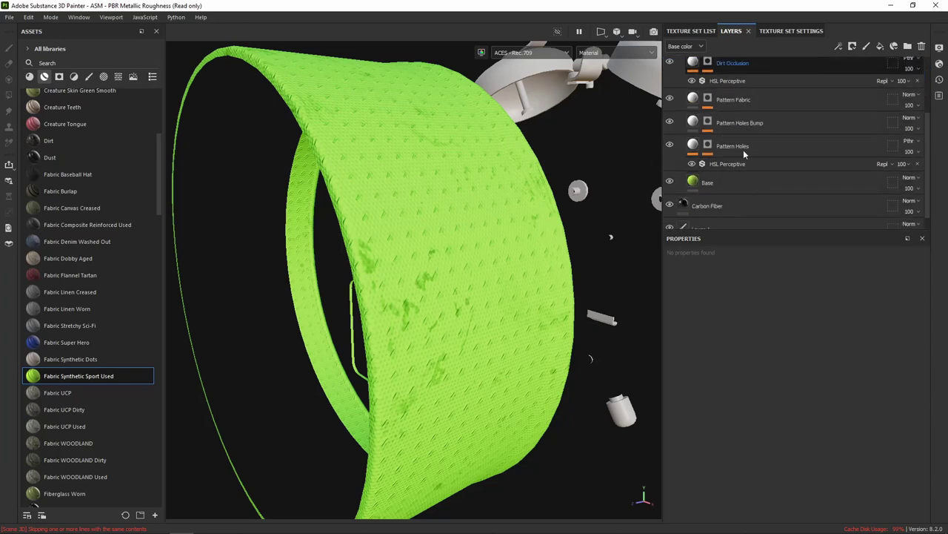
{"action": "scroll", "coordinate": [745, 153], "scroll_direction": "up", "scroll_amount": 3}
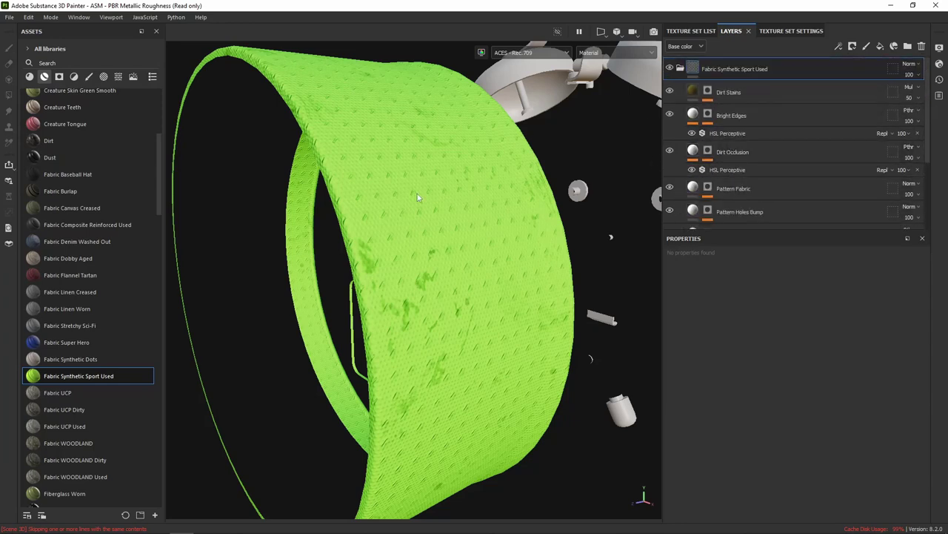
{"action": "left_click", "coordinate": [669, 91]}
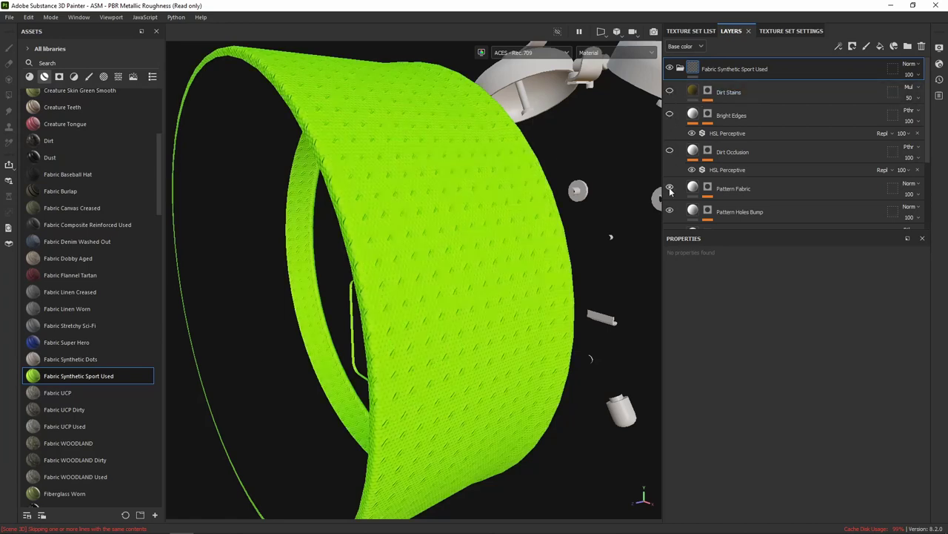
{"action": "left_click", "coordinate": [670, 212]}
{"action": "scroll", "coordinate": [671, 177], "scroll_direction": "down", "scroll_amount": 2}
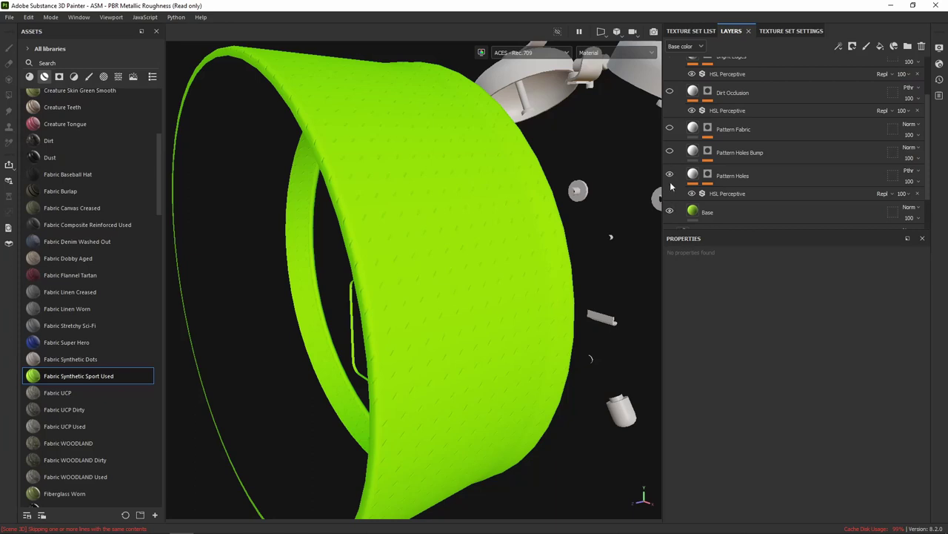
Step: Recolour the fabric Base layer to cyan #22BDD7 and re-enable the Pattern Holes layer
{"action": "left_click", "coordinate": [703, 220]}
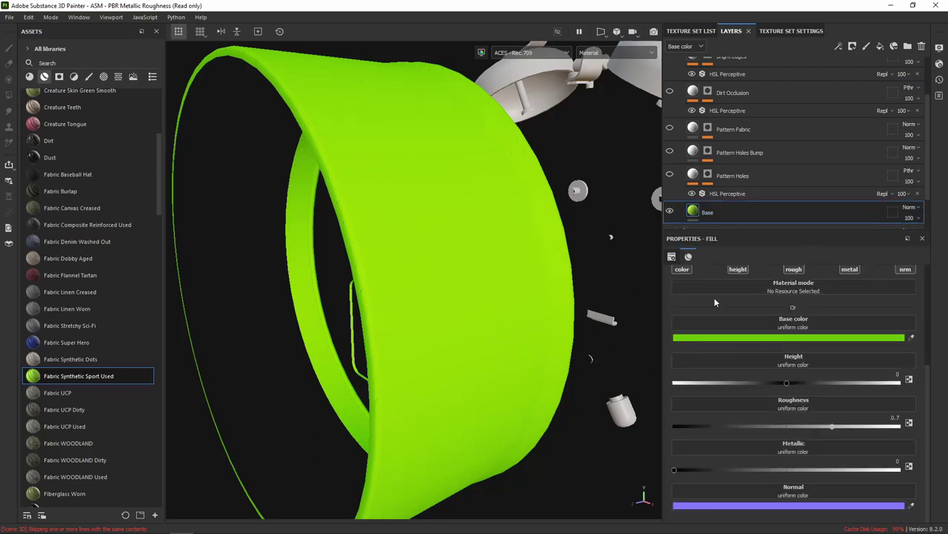
{"action": "left_click", "coordinate": [798, 338]}
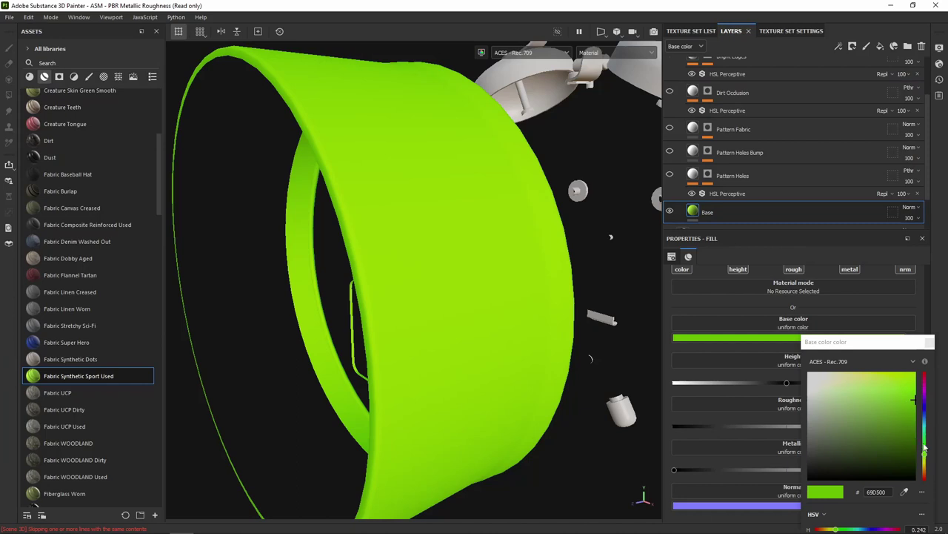
{"action": "left_click_drag", "start_coordinate": [927, 456], "coordinate": [925, 419]}
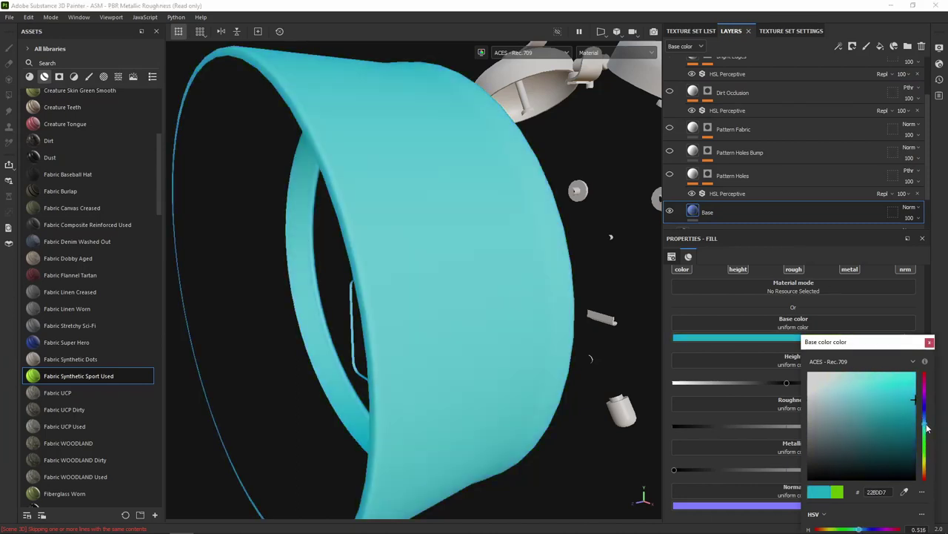
{"action": "left_click", "coordinate": [670, 175]}
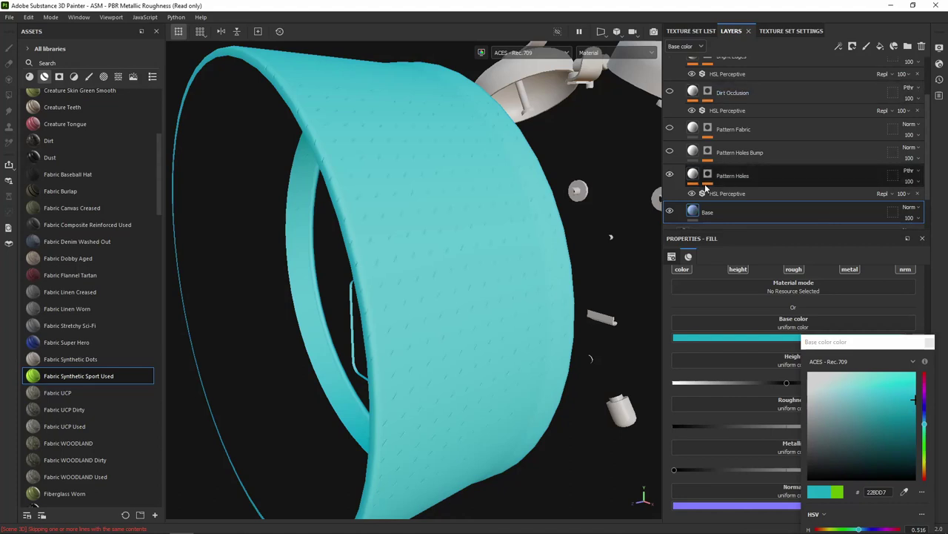
{"action": "scroll", "coordinate": [407, 197], "scroll_direction": "up", "scroll_amount": 2}
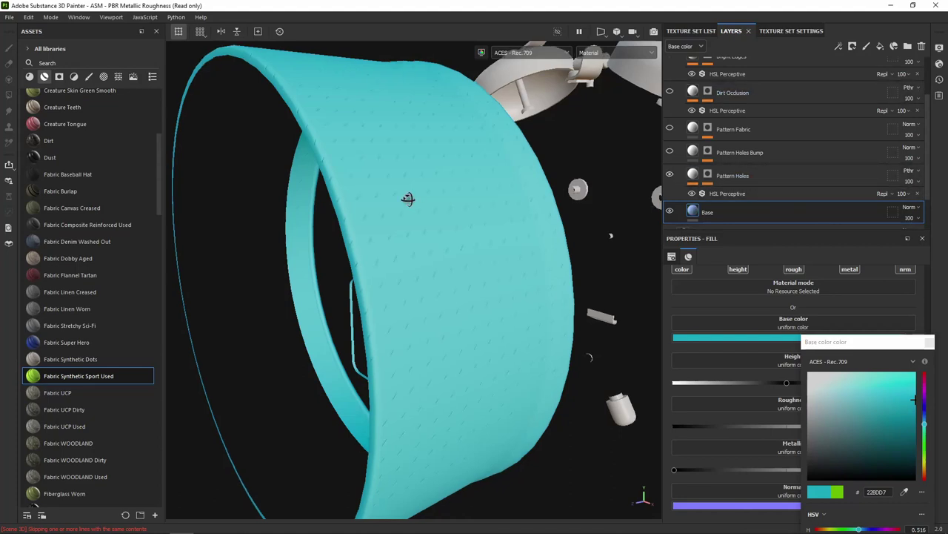
{"action": "scroll", "coordinate": [382, 212], "scroll_direction": "up", "scroll_amount": 3}
{"action": "scroll", "coordinate": [397, 214], "scroll_direction": "up", "scroll_amount": 2}
{"action": "right_click_drag", "start_coordinate": [423, 211], "coordinate": [460, 186], "text": "alt"}
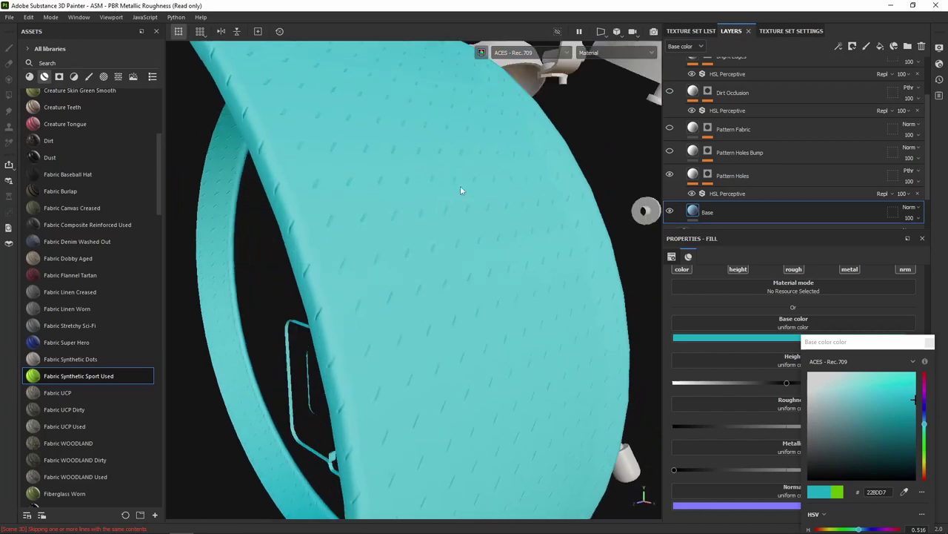
Step: Set Pattern Holes height to -0.1818 and turn on the Pattern Fabric weave layer
{"action": "left_click", "coordinate": [756, 178]}
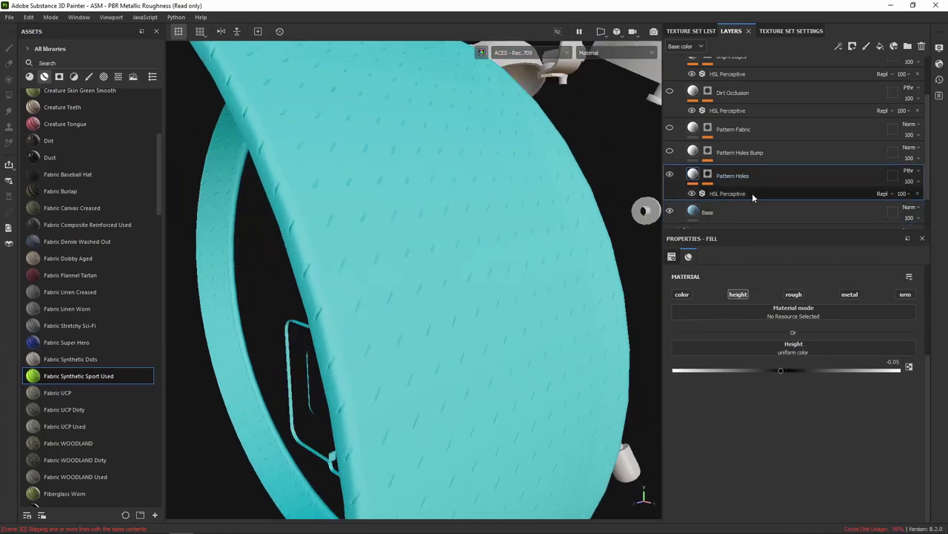
{"action": "left_click", "coordinate": [754, 195]}
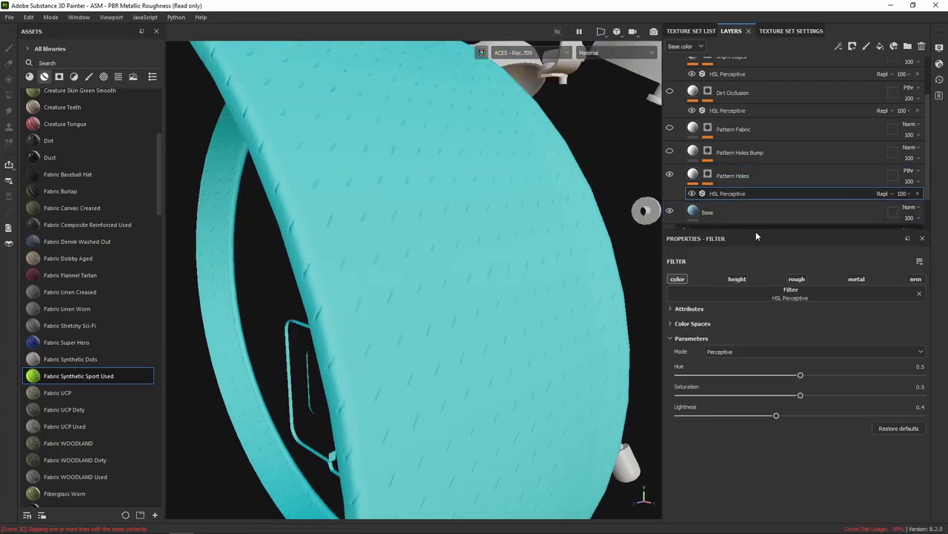
{"action": "left_click", "coordinate": [700, 176]}
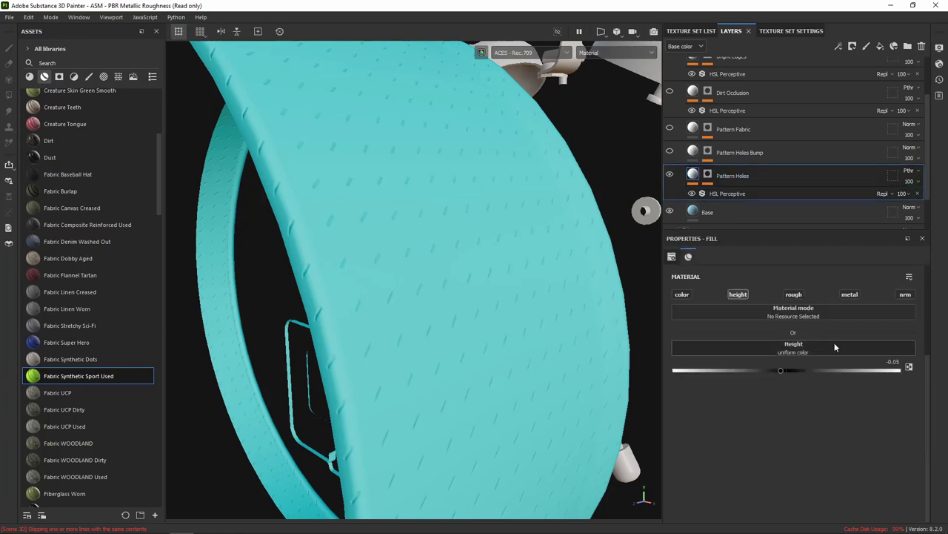
{"action": "left_click_drag", "start_coordinate": [777, 371], "coordinate": [766, 370]}
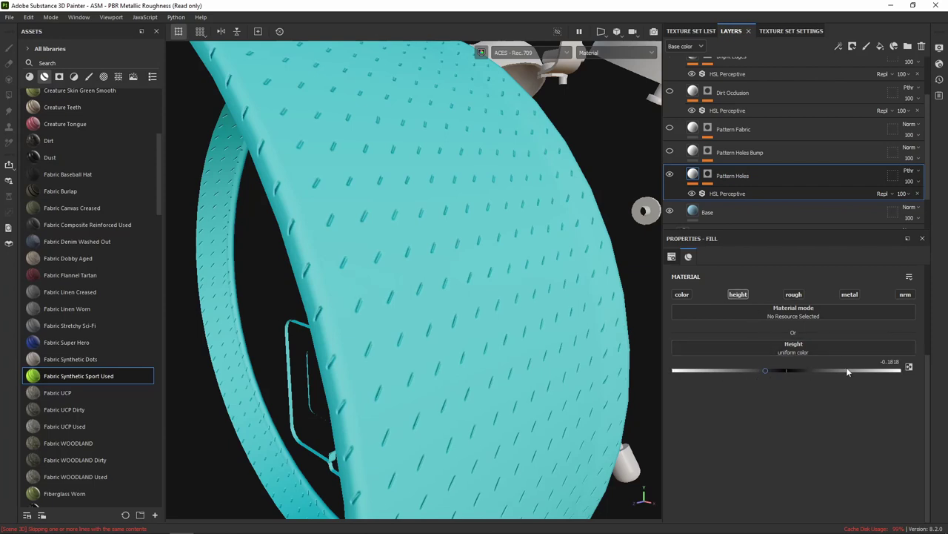
{"action": "left_click", "coordinate": [669, 129]}
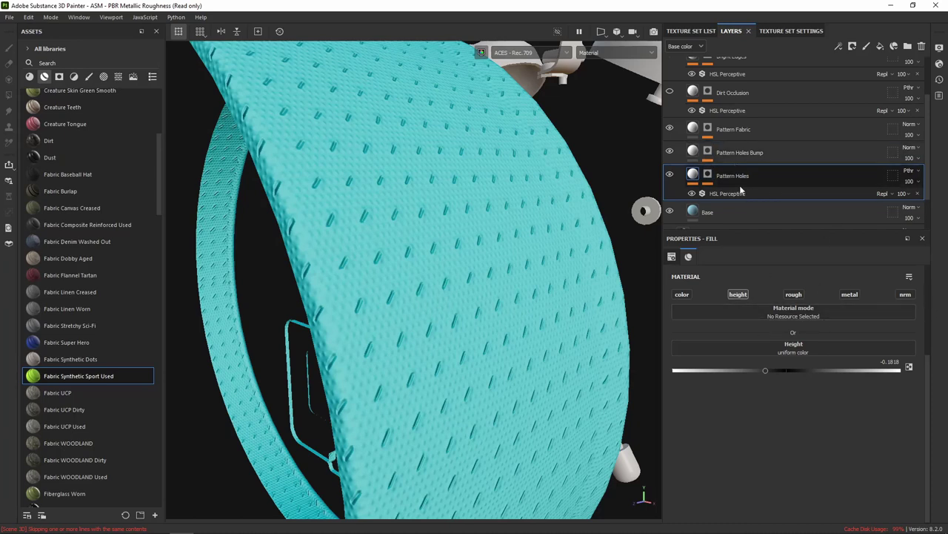
{"action": "scroll", "coordinate": [734, 182], "scroll_direction": "up", "scroll_amount": 2}
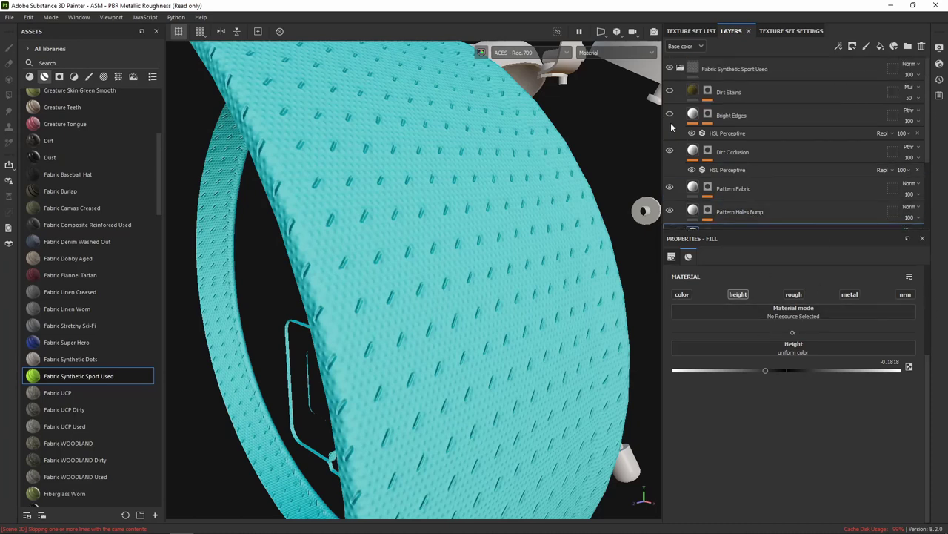
Step: Re-enable Bright Edges and Dirt Stains, then hide the fabric group to reveal Carbon Fiber
{"action": "left_click", "coordinate": [670, 115]}
{"action": "left_click", "coordinate": [670, 91]}
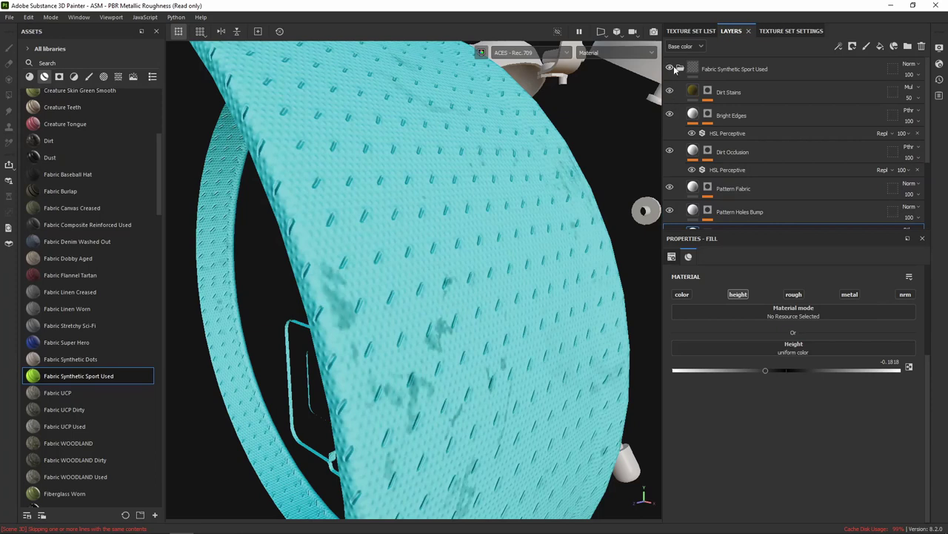
{"action": "mouse_move", "coordinate": [569, 210]}
{"action": "left_mouse_down", "text": "alt"}
{"action": "mouse_move", "coordinate": [526, 245]}
{"action": "mouse_move", "coordinate": [525, 208]}
{"action": "mouse_move", "coordinate": [551, 222]}
{"action": "mouse_move", "coordinate": [444, 205]}
{"action": "mouse_move", "coordinate": [517, 218]}
{"action": "left_mouse_up", "text": "alt"}
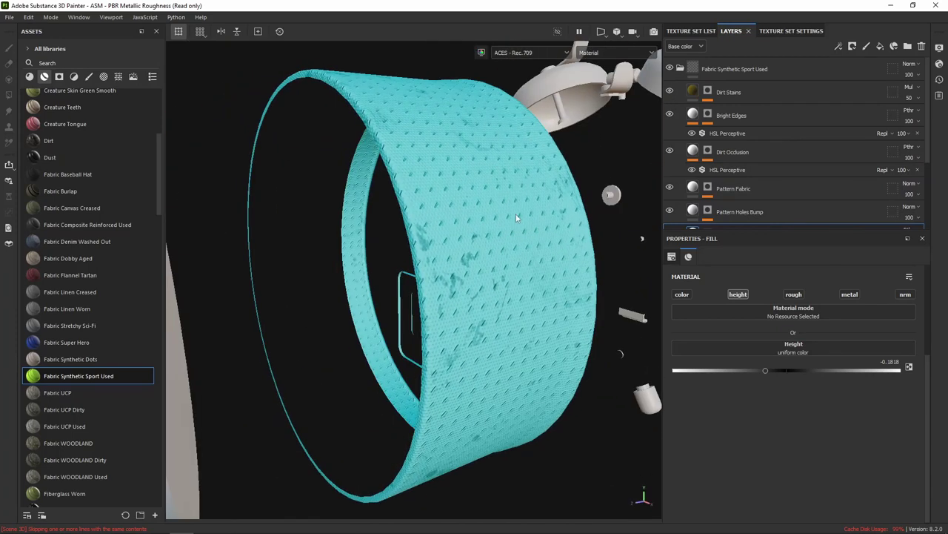
{"action": "left_click", "coordinate": [680, 72]}
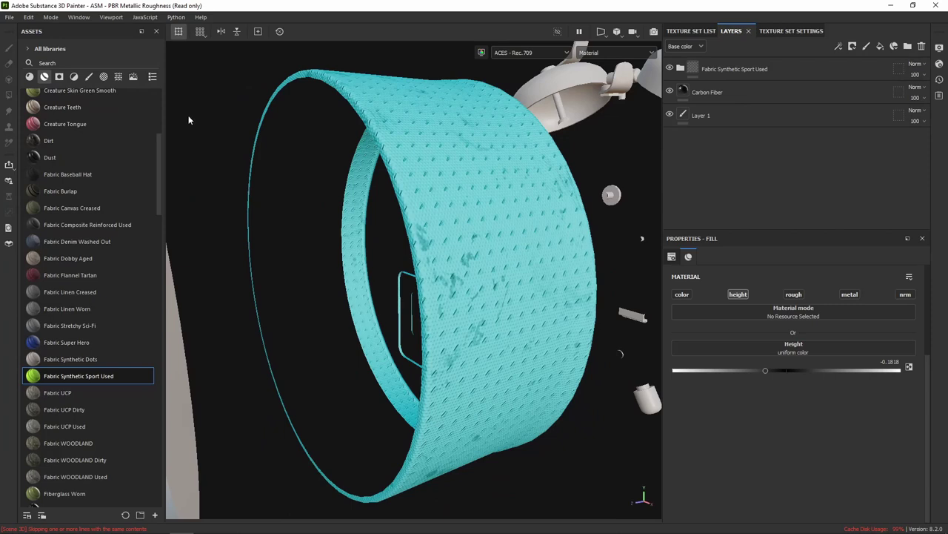
{"action": "left_click", "coordinate": [670, 67]}
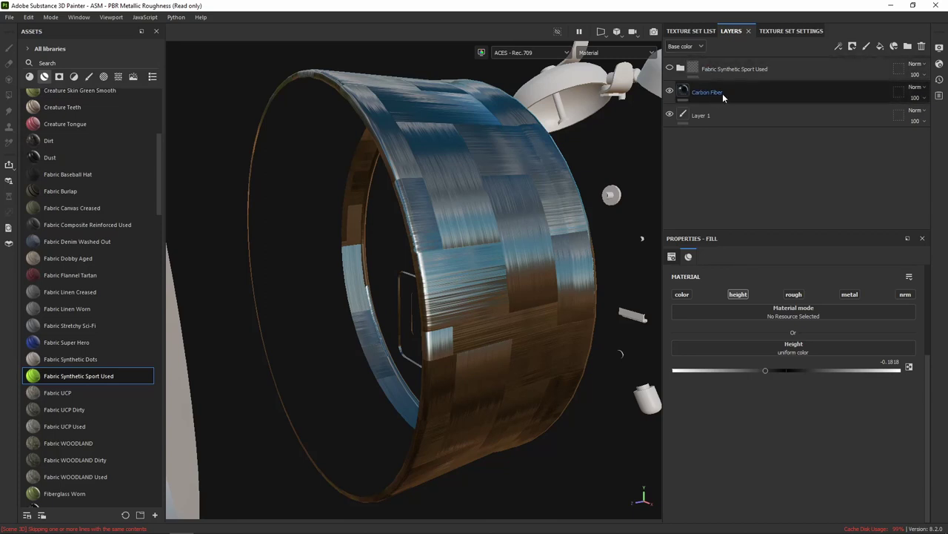
{"action": "left_click", "coordinate": [723, 93]}
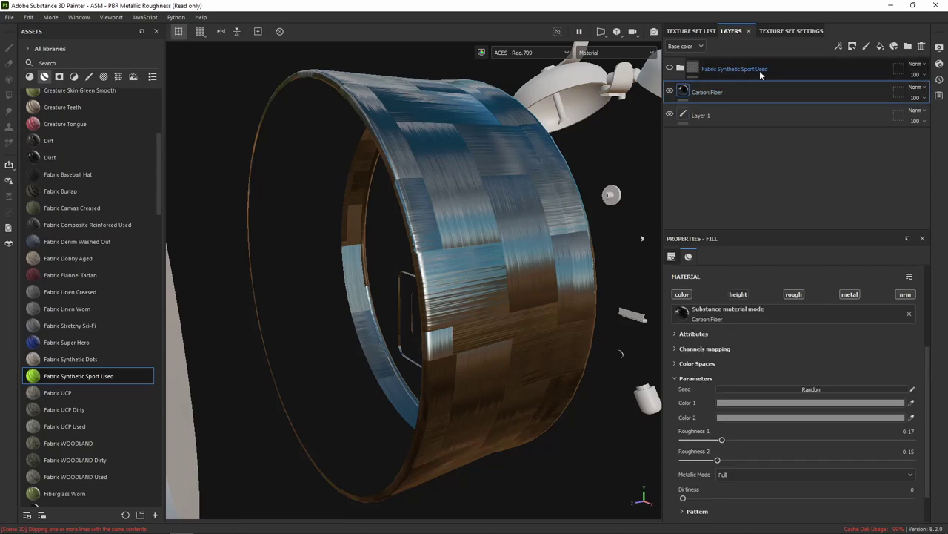